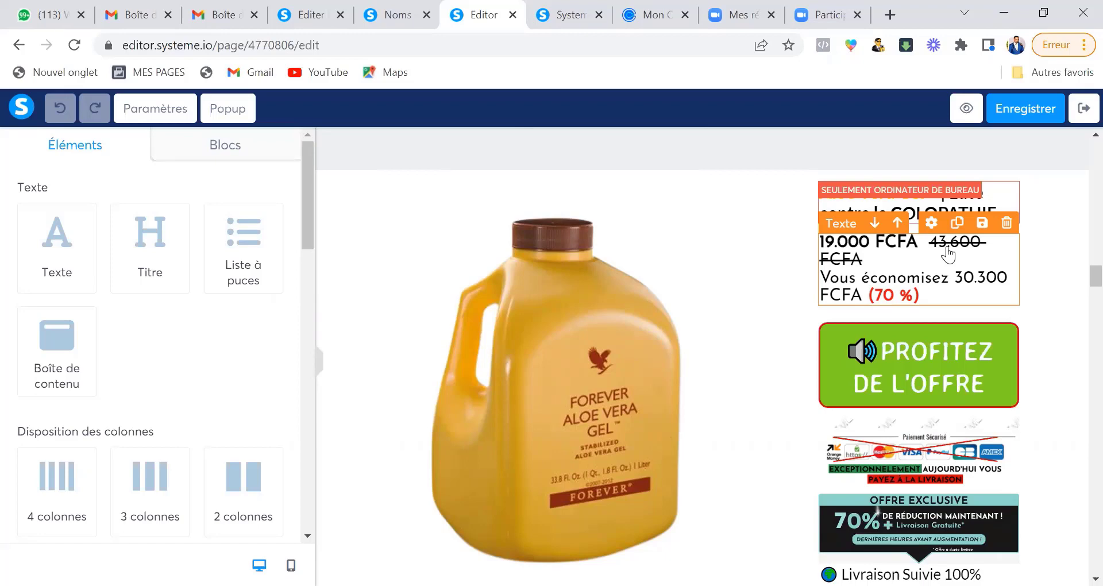
Review the sales page sections from the price offer and countdown through the symptom list to the before-and-after testimonial
{"action": "scroll", "coordinate": [946, 253], "scroll_direction": "down", "scroll_amount": 1}
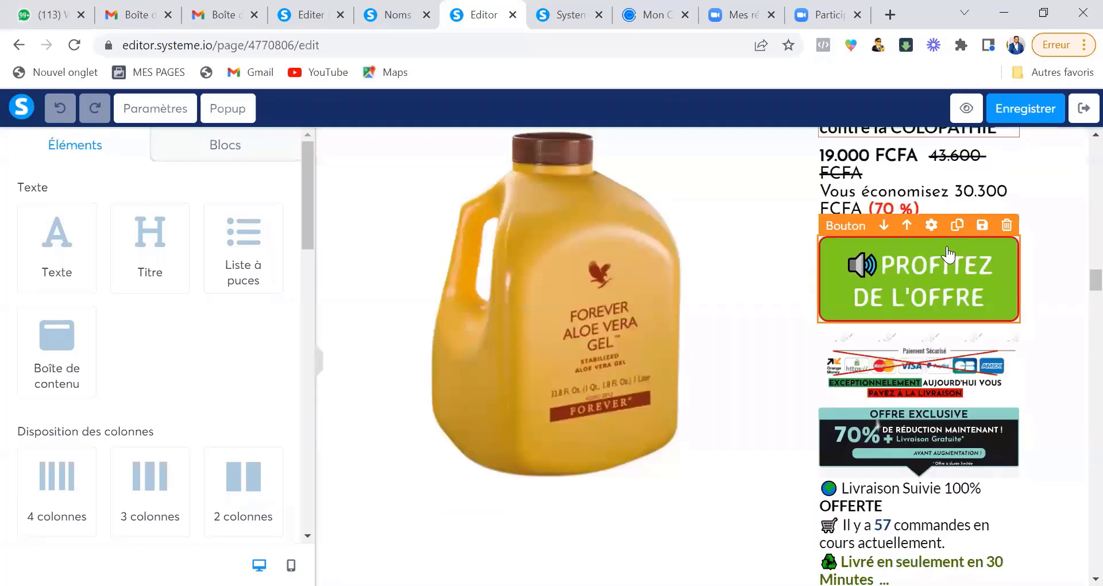
{"action": "scroll", "coordinate": [947, 253], "scroll_direction": "down", "scroll_amount": 2}
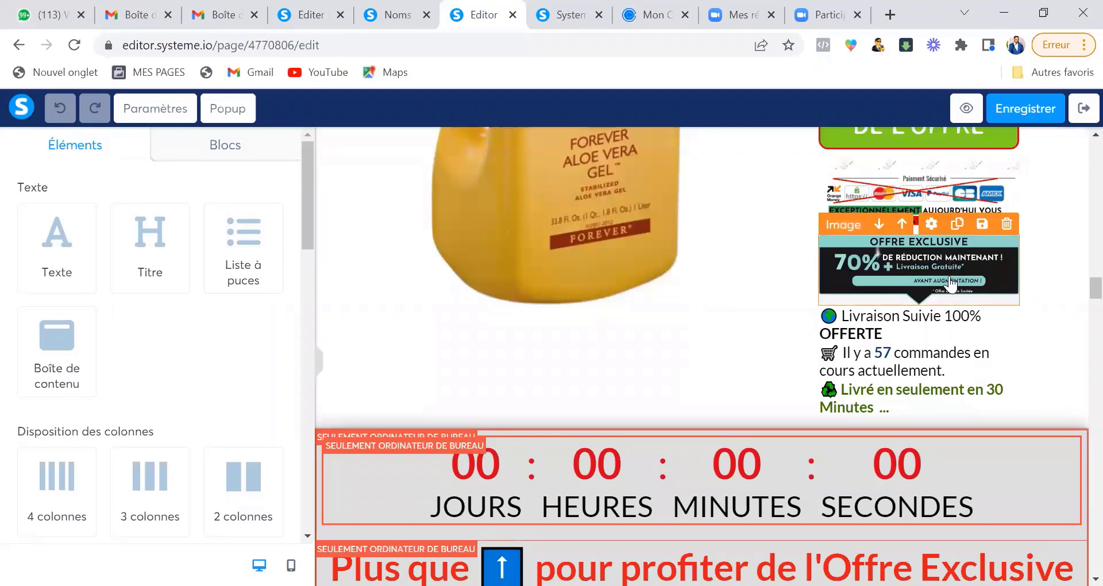
{"action": "scroll", "coordinate": [950, 284], "scroll_direction": "down", "scroll_amount": 1}
{"action": "scroll", "coordinate": [610, 322], "scroll_direction": "down", "scroll_amount": 1}
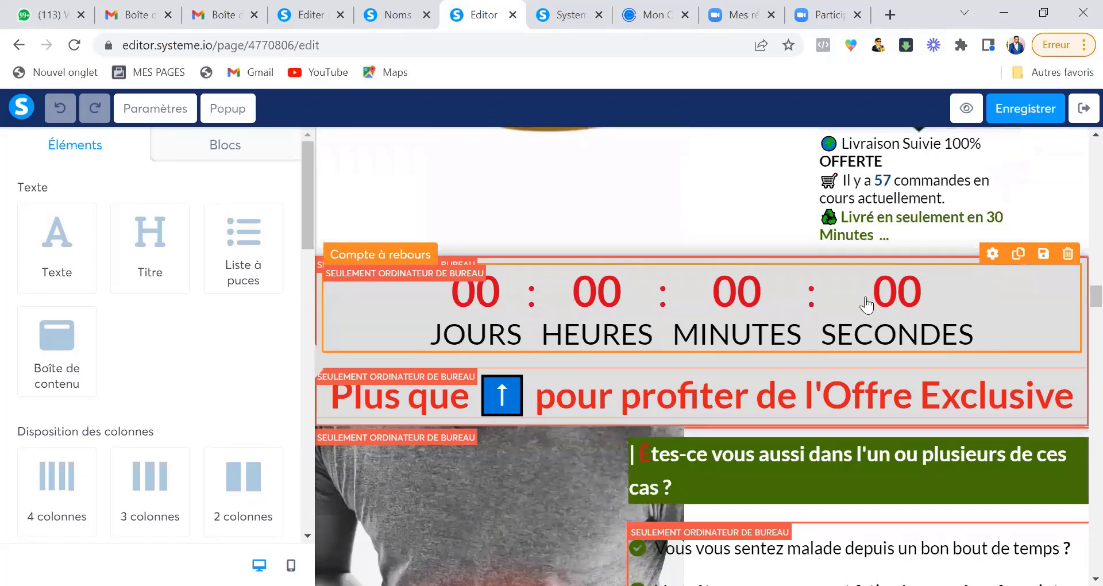
{"action": "scroll", "coordinate": [866, 304], "scroll_direction": "down", "scroll_amount": 3}
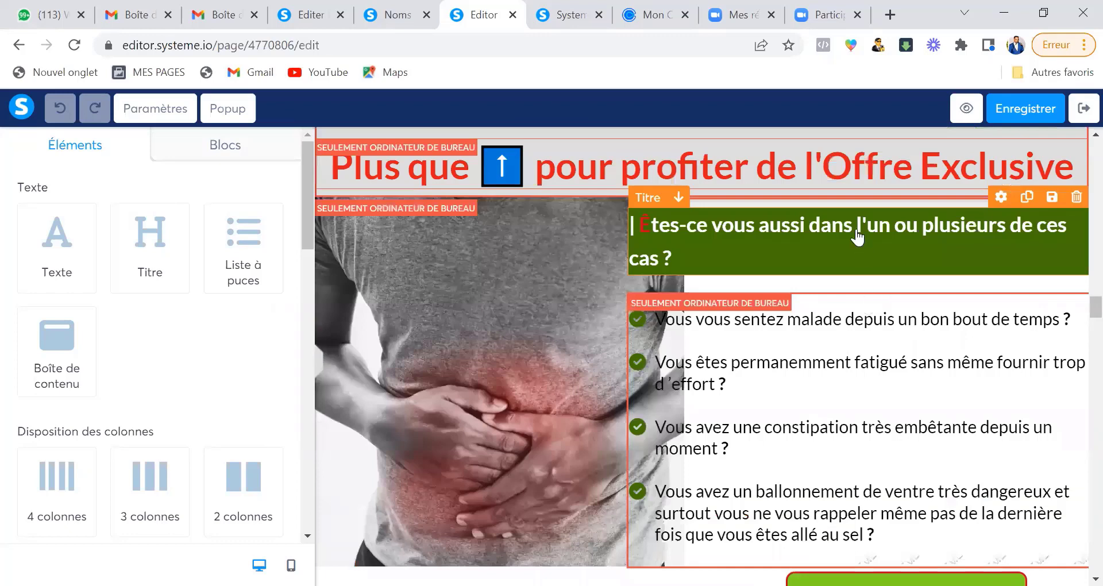
{"action": "scroll", "coordinate": [856, 236], "scroll_direction": "down", "scroll_amount": 1}
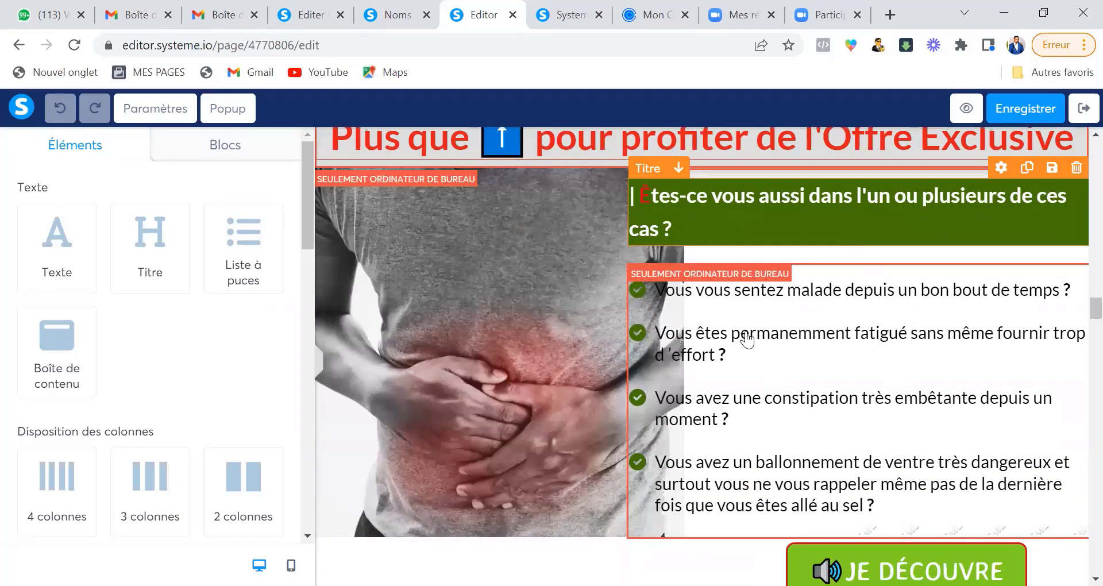
{"action": "scroll", "coordinate": [747, 338], "scroll_direction": "down", "scroll_amount": 3}
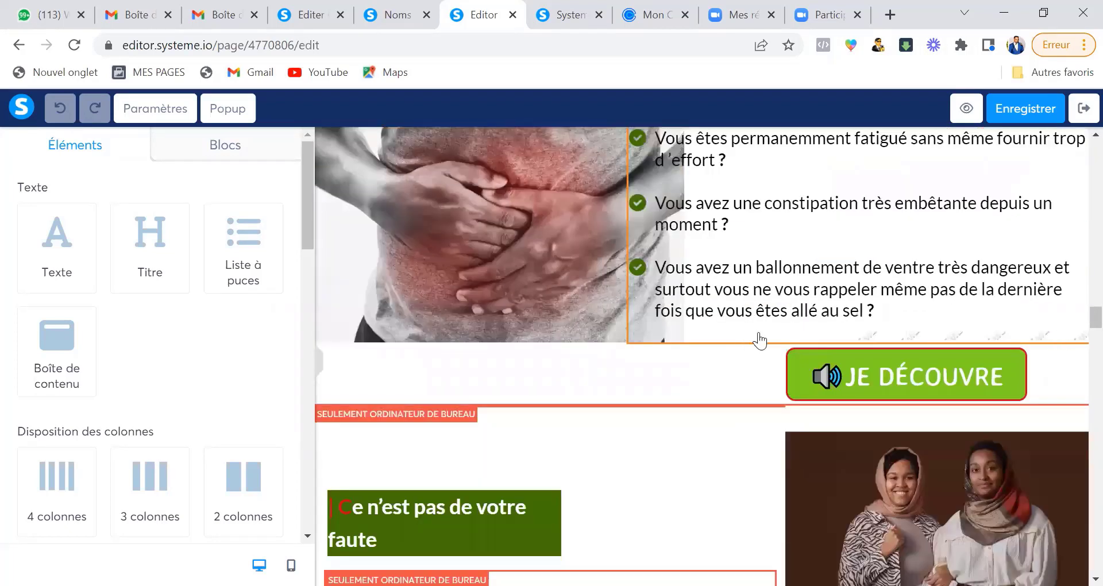
{"action": "scroll", "coordinate": [760, 340], "scroll_direction": "down", "scroll_amount": 3}
{"action": "scroll", "coordinate": [760, 340], "scroll_direction": "down", "scroll_amount": 7}
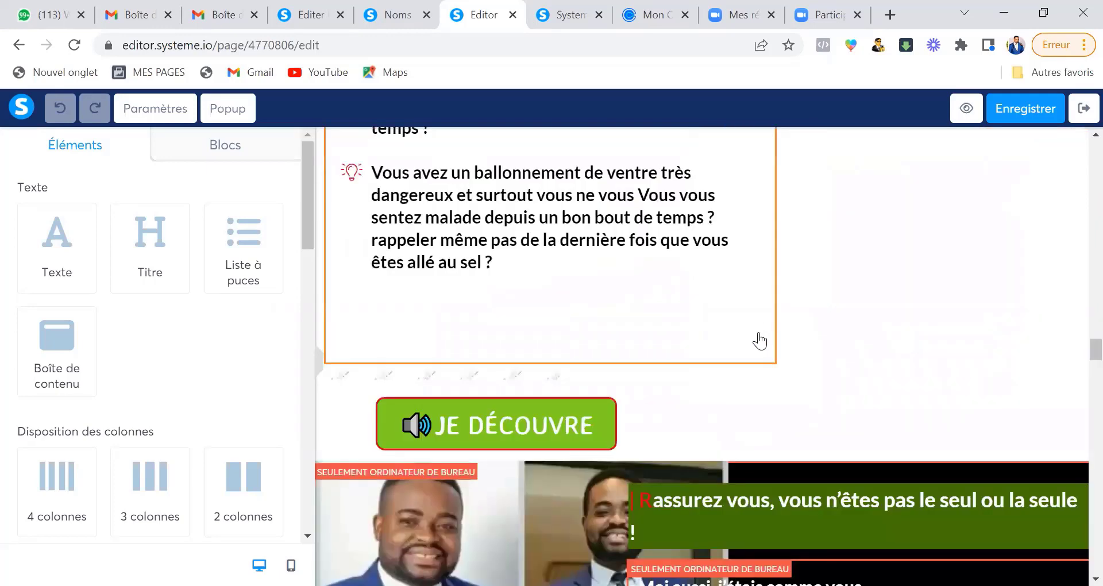
{"action": "scroll", "coordinate": [760, 340], "scroll_direction": "down", "scroll_amount": 4}
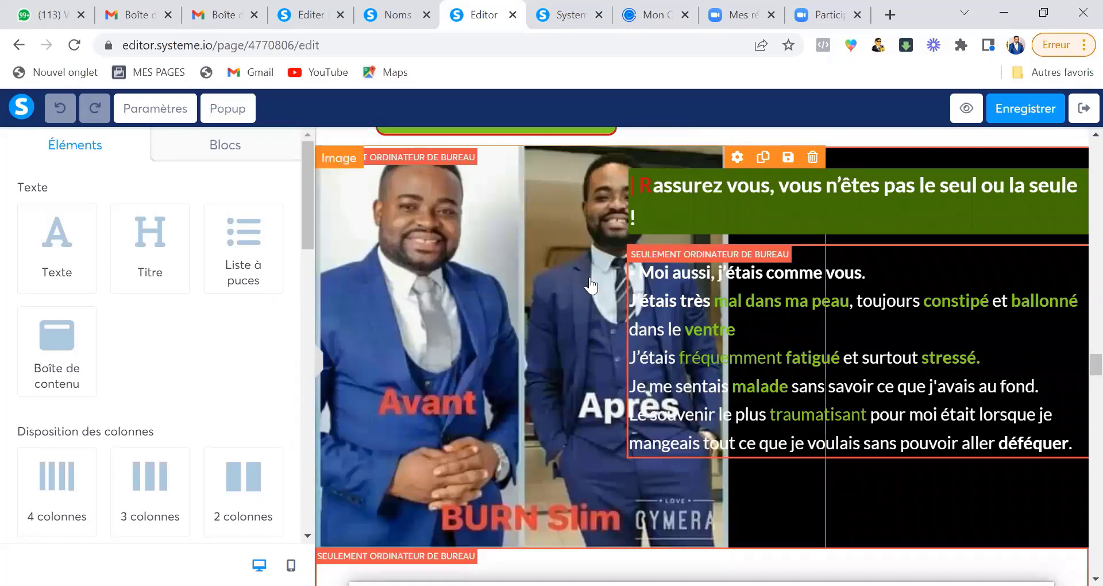
{"action": "scroll", "coordinate": [591, 288], "scroll_direction": "down", "scroll_amount": 3}
{"action": "scroll", "coordinate": [964, 211], "scroll_direction": "up", "scroll_amount": 1}
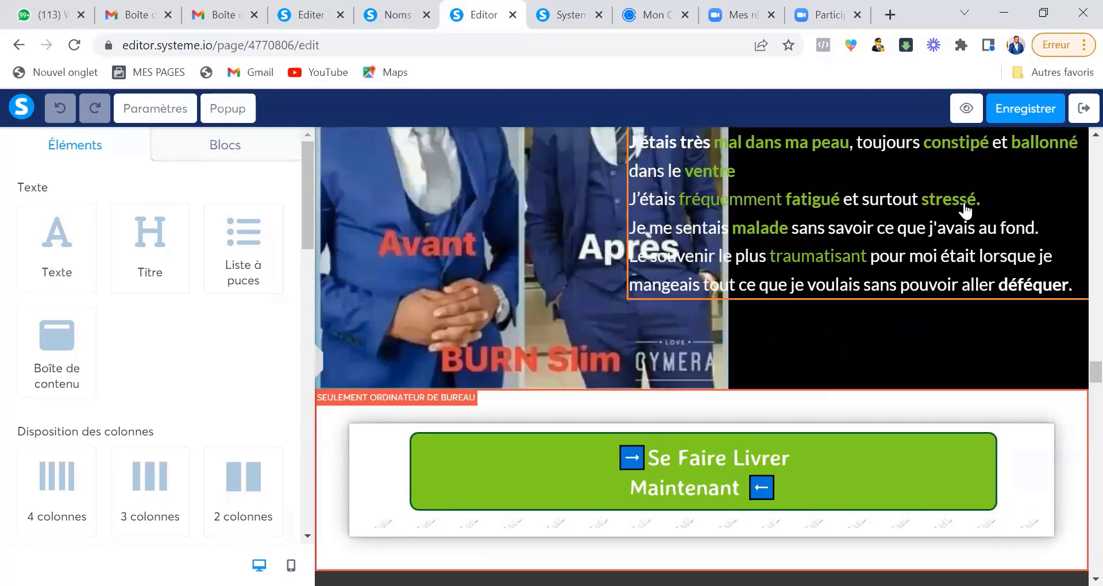
{"action": "scroll", "coordinate": [965, 211], "scroll_direction": "up", "scroll_amount": 6}
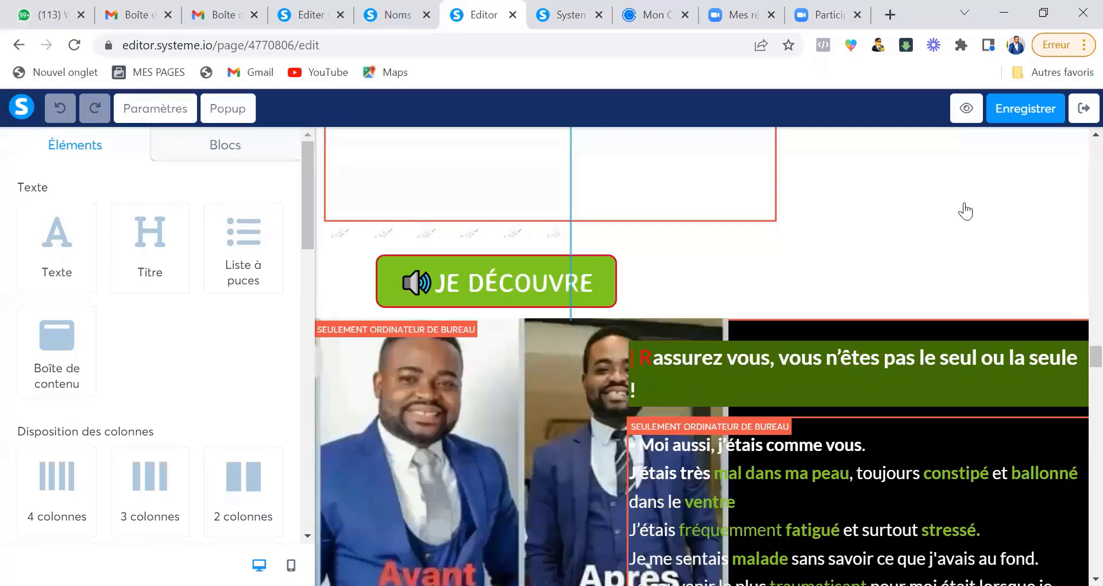
{"action": "scroll", "coordinate": [964, 211], "scroll_direction": "up", "scroll_amount": 3}
{"action": "scroll", "coordinate": [963, 221], "scroll_direction": "up", "scroll_amount": 5}
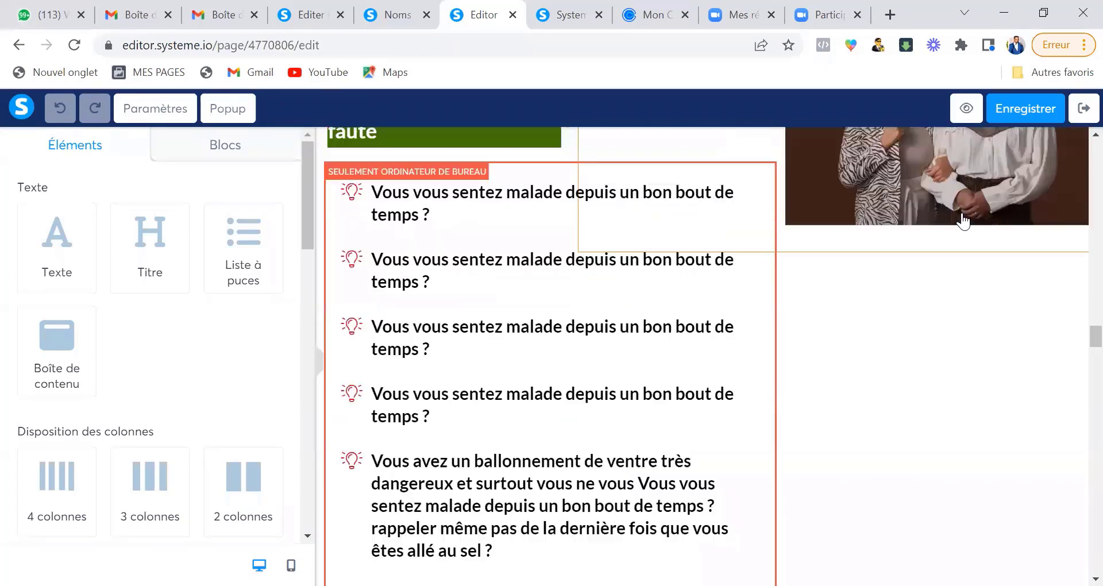
{"action": "scroll", "coordinate": [963, 221], "scroll_direction": "up", "scroll_amount": 5}
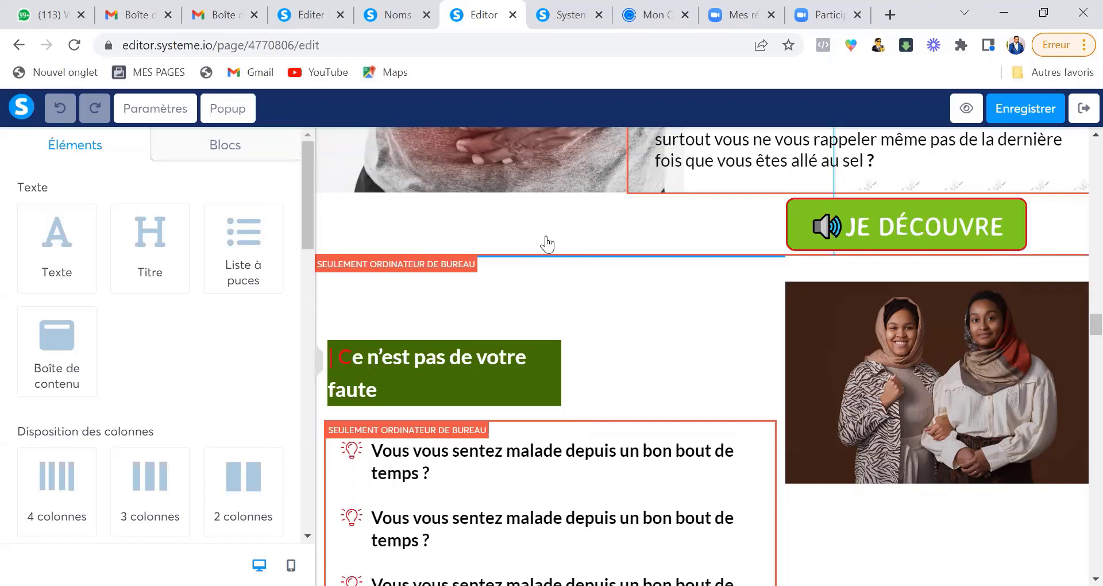
Review the rest of the sales page, from the before-and-after story through the solution and bonus sections to the customer video testimonials
{"action": "scroll", "coordinate": [547, 244], "scroll_direction": "down", "scroll_amount": 9}
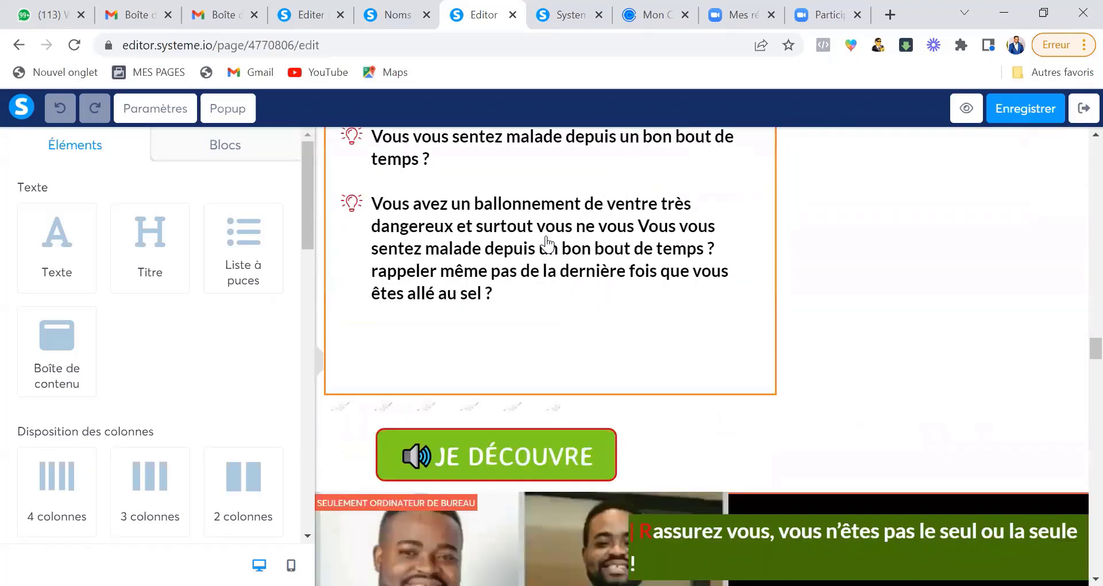
{"action": "scroll", "coordinate": [546, 244], "scroll_direction": "down", "scroll_amount": 4}
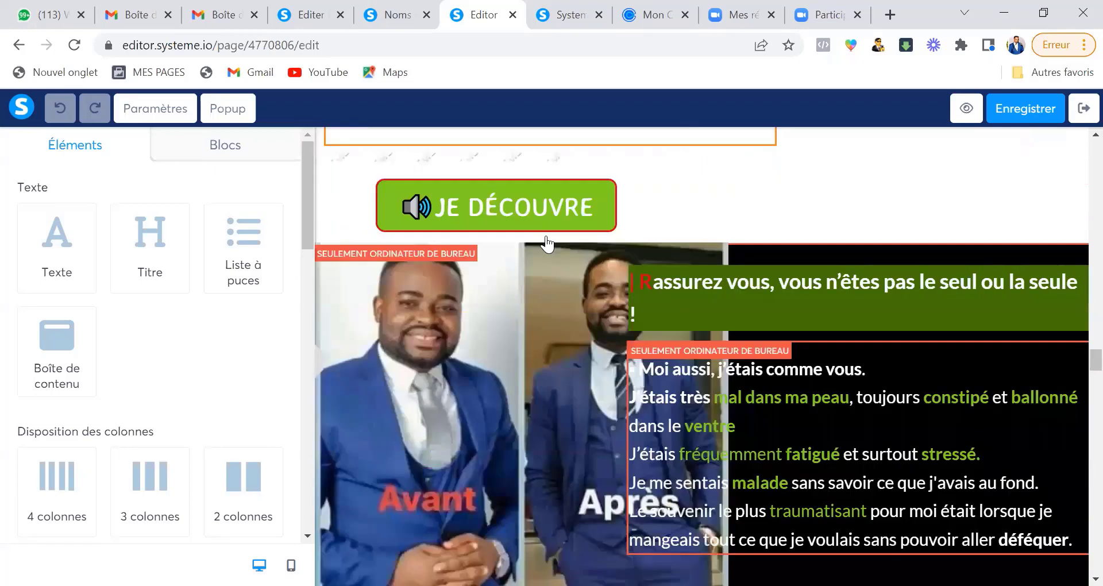
{"action": "scroll", "coordinate": [547, 245], "scroll_direction": "down", "scroll_amount": 6}
{"action": "scroll", "coordinate": [566, 327], "scroll_direction": "down", "scroll_amount": 4}
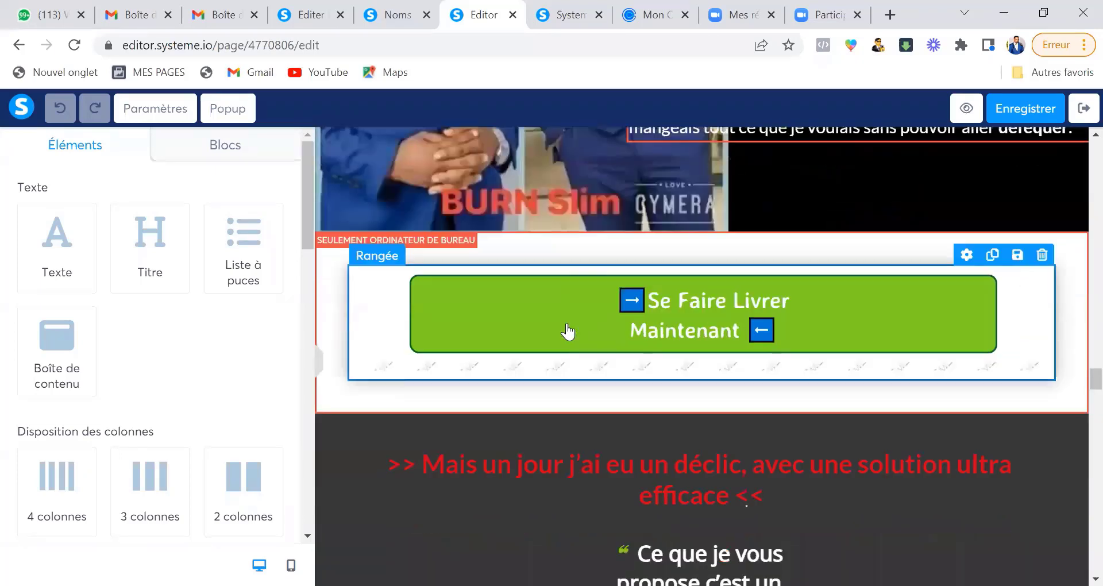
{"action": "scroll", "coordinate": [567, 332], "scroll_direction": "down", "scroll_amount": 5}
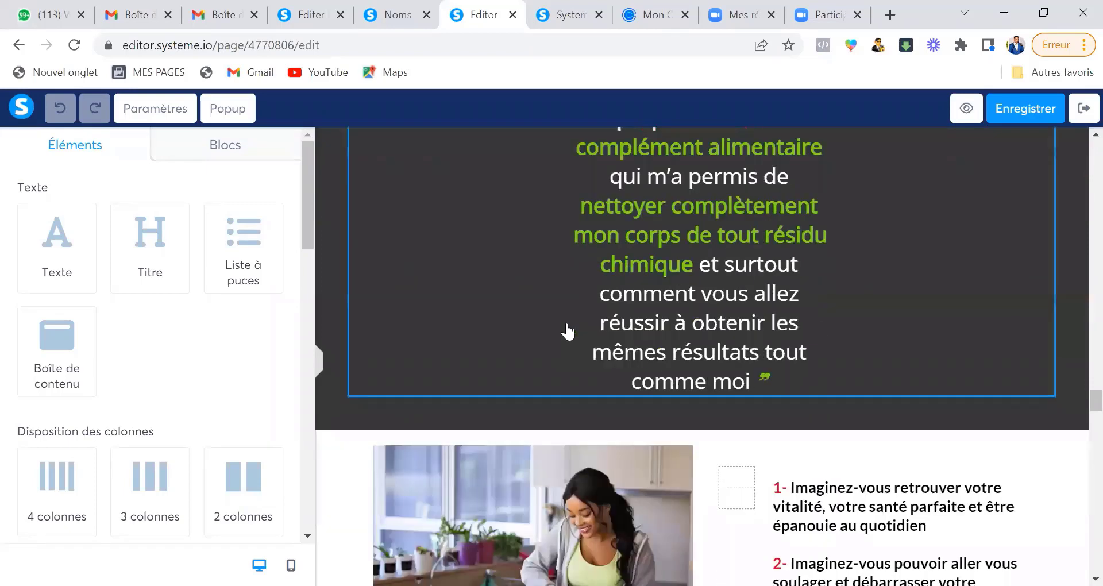
{"action": "scroll", "coordinate": [640, 388], "scroll_direction": "down", "scroll_amount": 4}
{"action": "scroll", "coordinate": [639, 385], "scroll_direction": "down", "scroll_amount": 5}
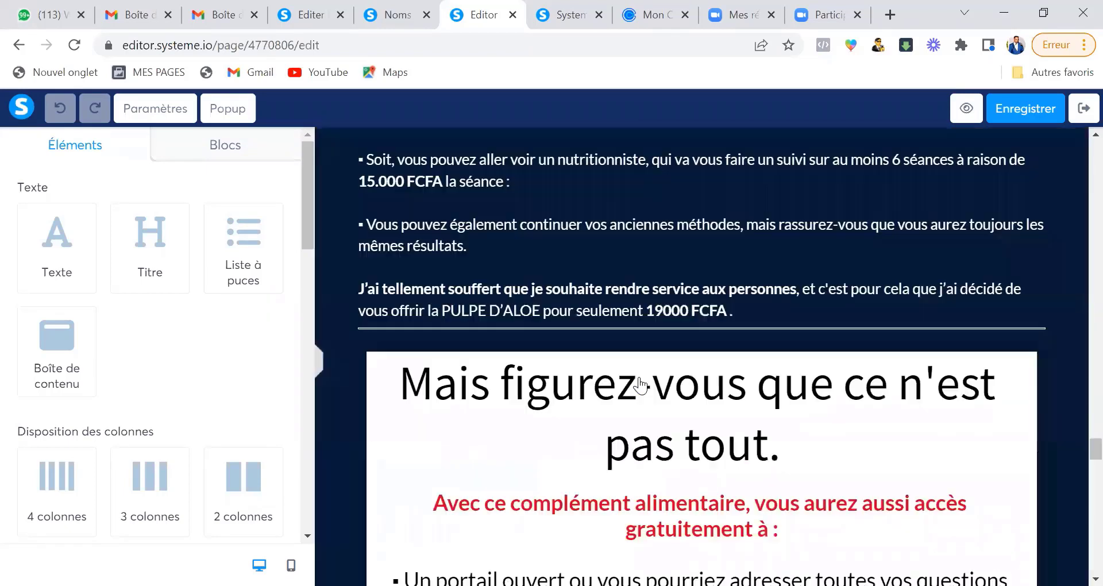
{"action": "scroll", "coordinate": [641, 384], "scroll_direction": "down", "scroll_amount": 5}
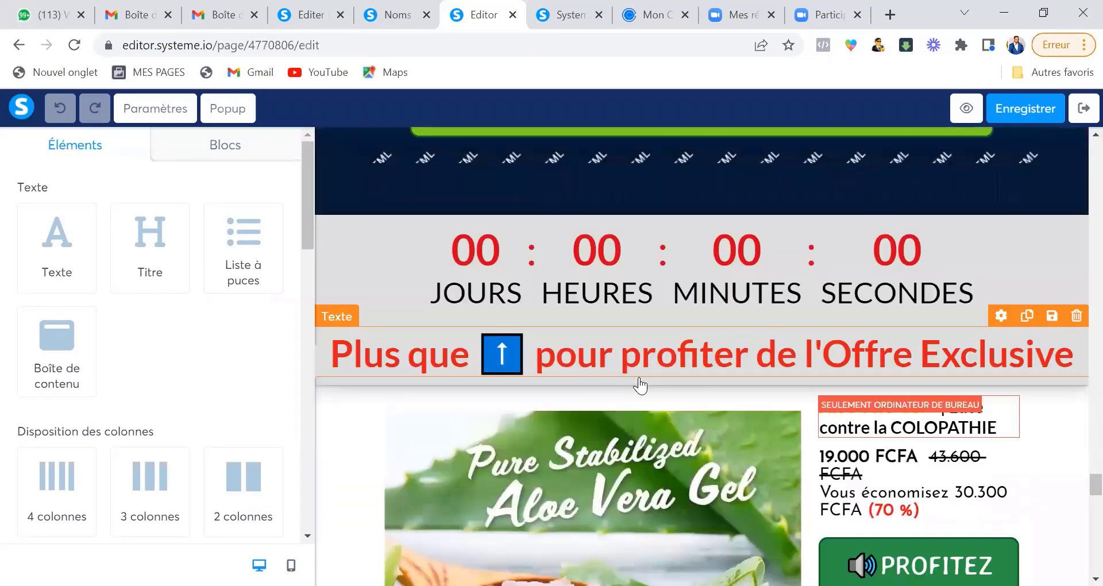
{"action": "scroll", "coordinate": [641, 385], "scroll_direction": "down", "scroll_amount": 5}
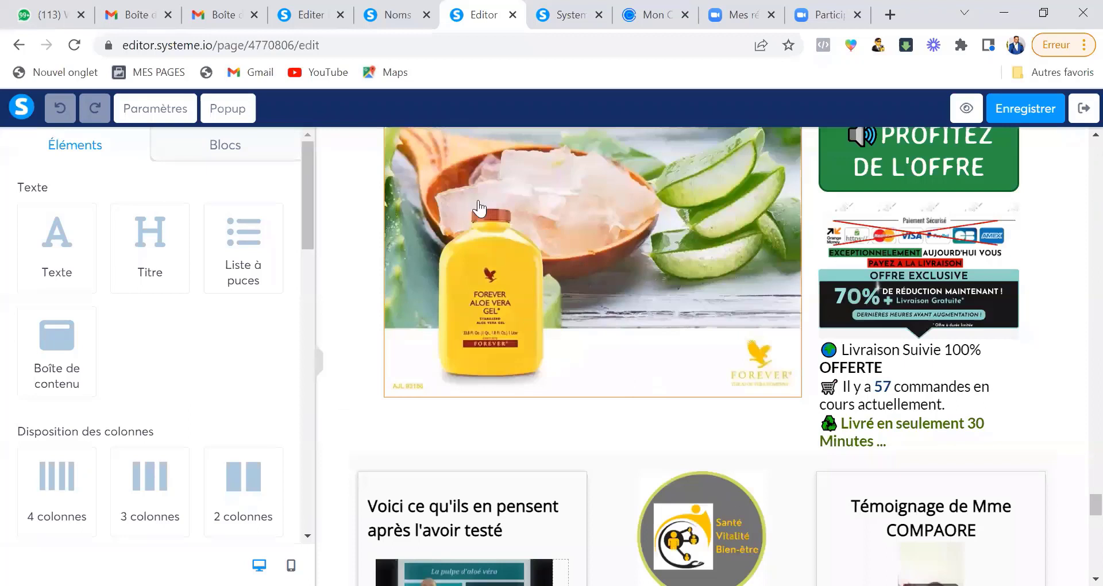
{"action": "scroll", "coordinate": [1029, 241], "scroll_direction": "down", "scroll_amount": 5}
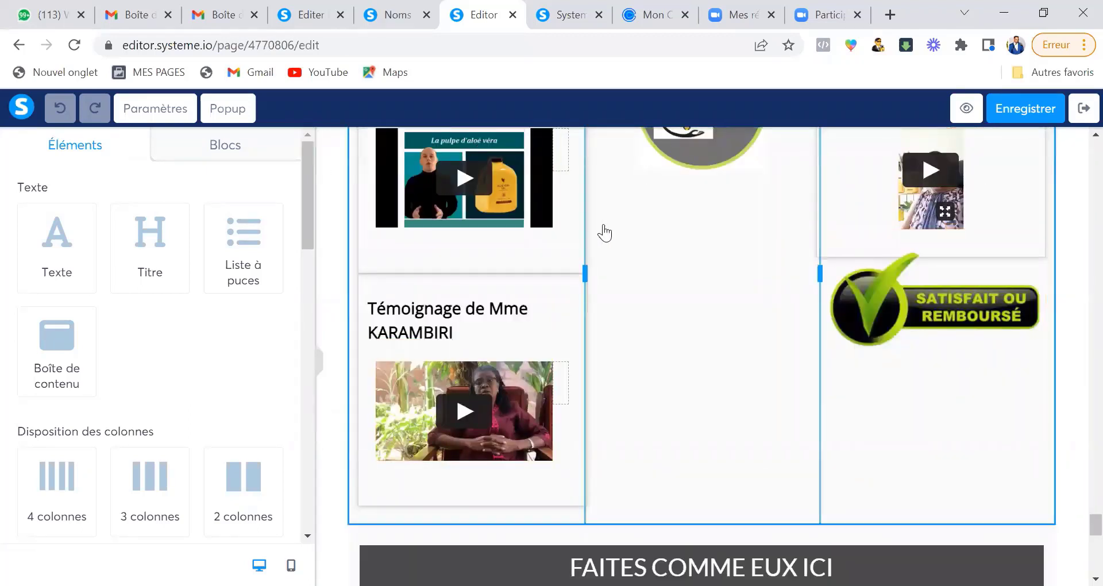
{"action": "scroll", "coordinate": [604, 233], "scroll_direction": "up", "scroll_amount": 3}
{"action": "scroll", "coordinate": [605, 232], "scroll_direction": "down", "scroll_amount": 2}
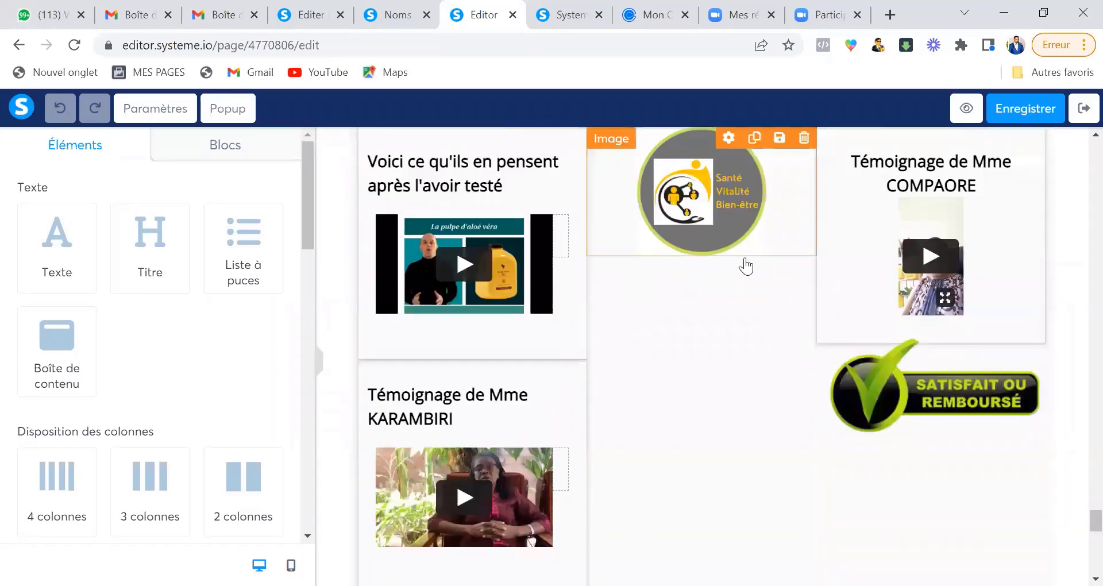
{"action": "scroll", "coordinate": [741, 273], "scroll_direction": "up", "scroll_amount": 2}
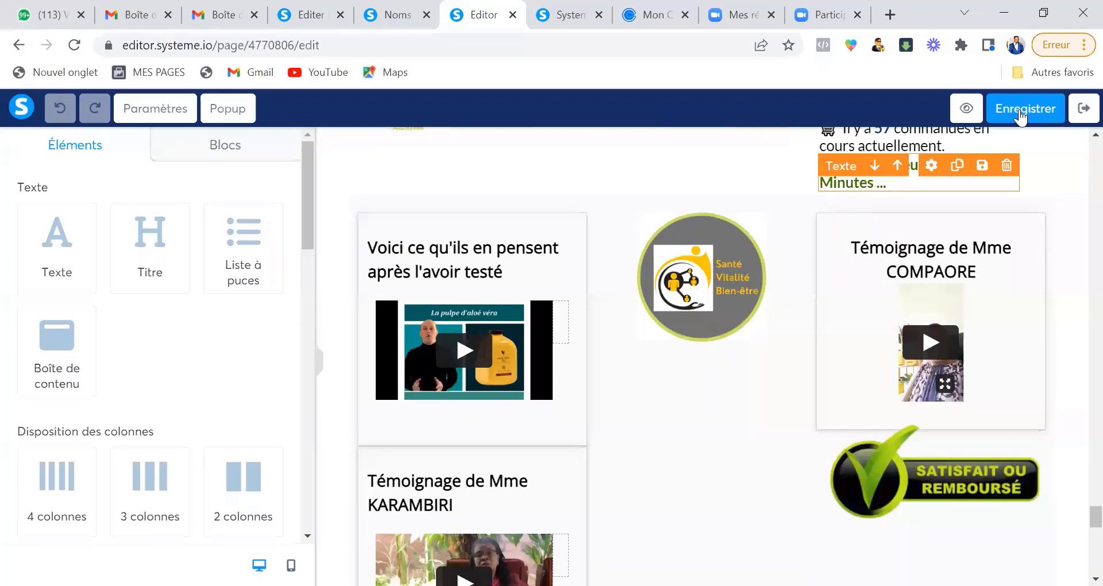
{"action": "scroll", "coordinate": [1082, 113], "scroll_direction": "down", "scroll_amount": 3}
Exit the sales page editor and open the funnel's "Page de commande Aloe vera gel" step for editing
{"action": "left_click", "coordinate": [1082, 112]}
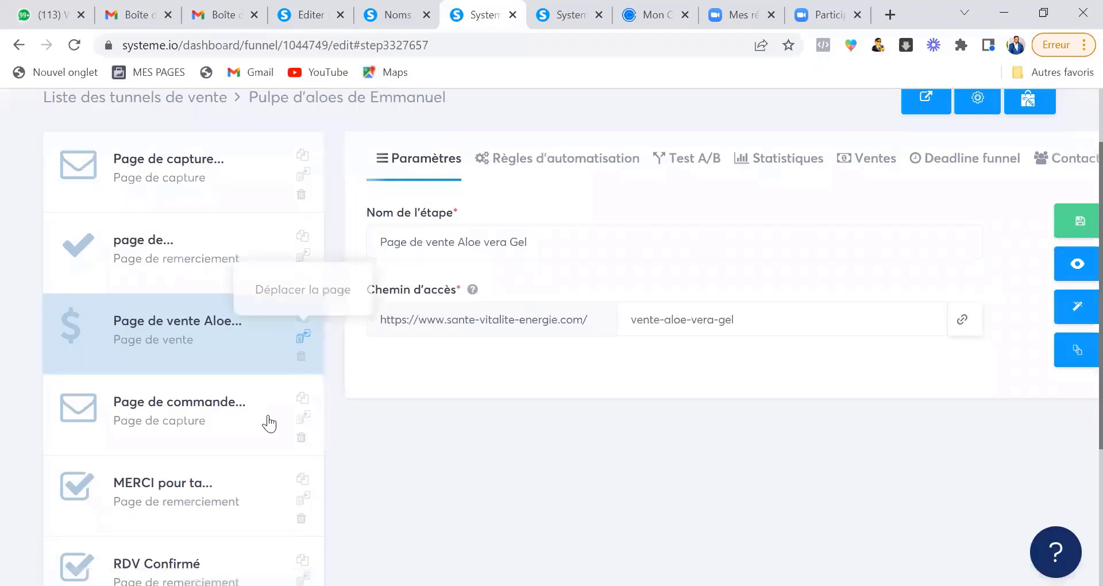
{"action": "left_click", "coordinate": [195, 410]}
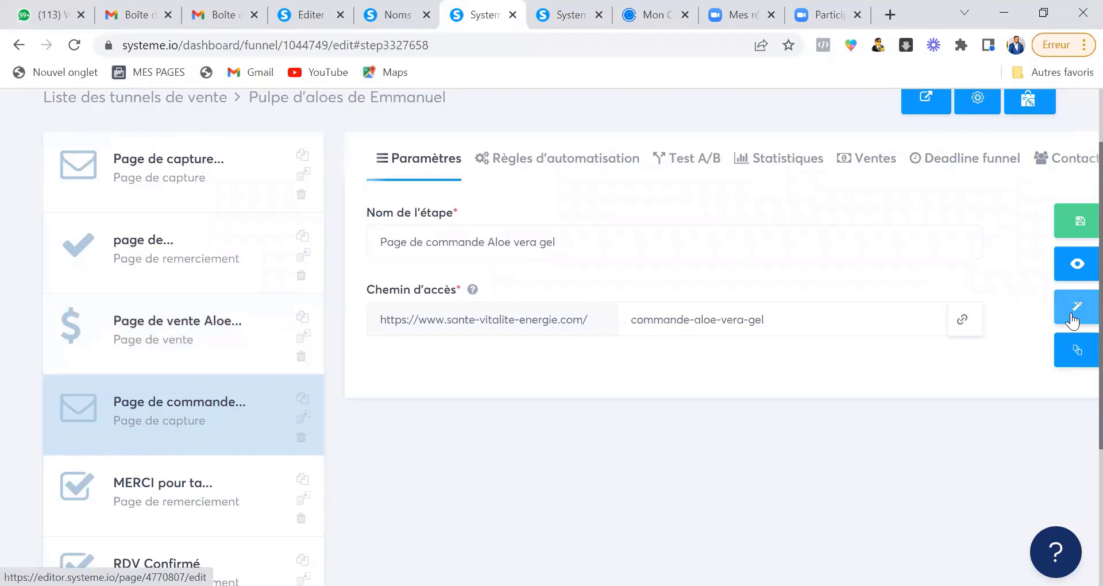
{"action": "left_click", "coordinate": [1072, 316]}
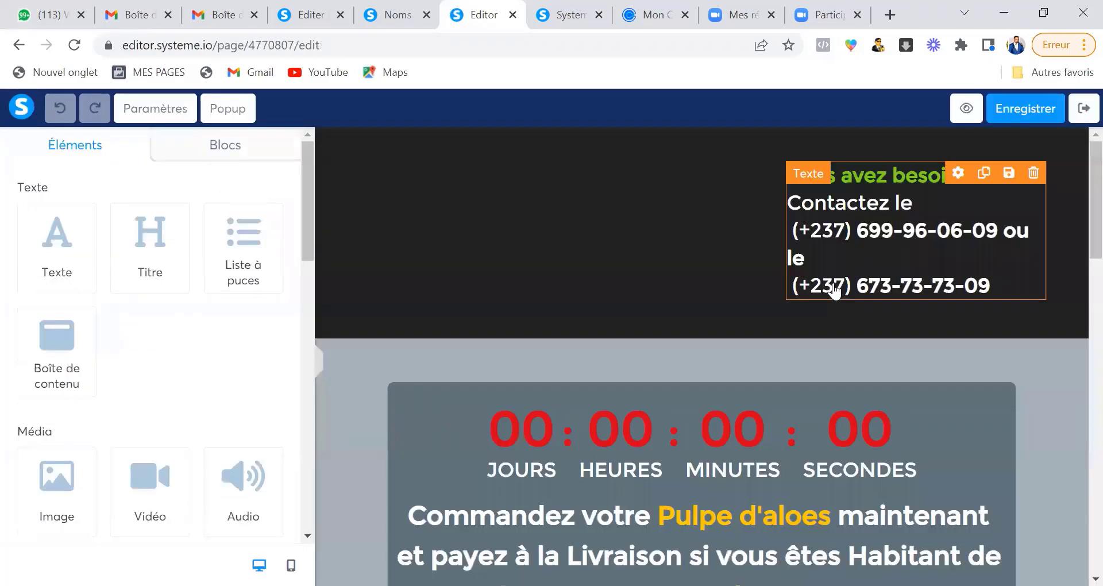
Examine the order page's contact header, countdown, payment and delivery text, form fields from Quantité to e-mail, and the VALIDER MA COMMANDE button
{"action": "scroll", "coordinate": [824, 267], "scroll_direction": "up", "scroll_amount": 2}
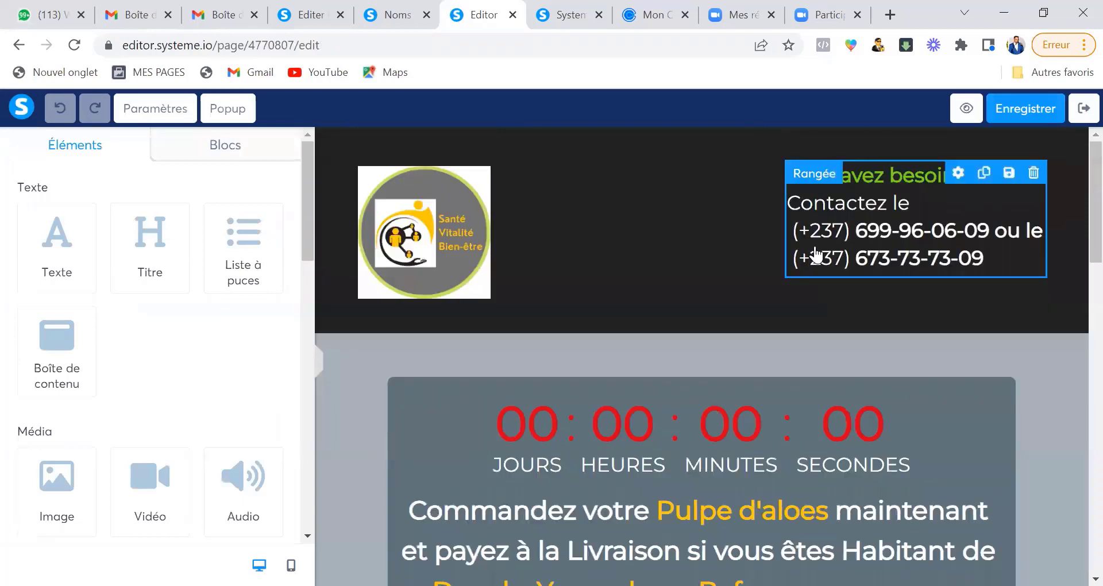
{"action": "scroll", "coordinate": [814, 253], "scroll_direction": "down", "scroll_amount": 4}
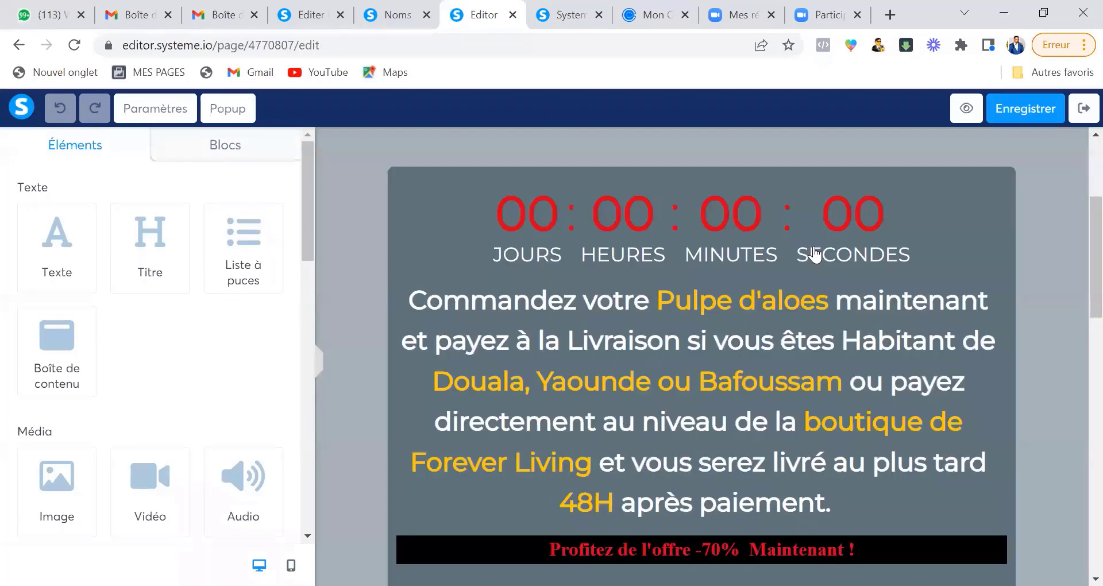
{"action": "scroll", "coordinate": [813, 252], "scroll_direction": "down", "scroll_amount": 9}
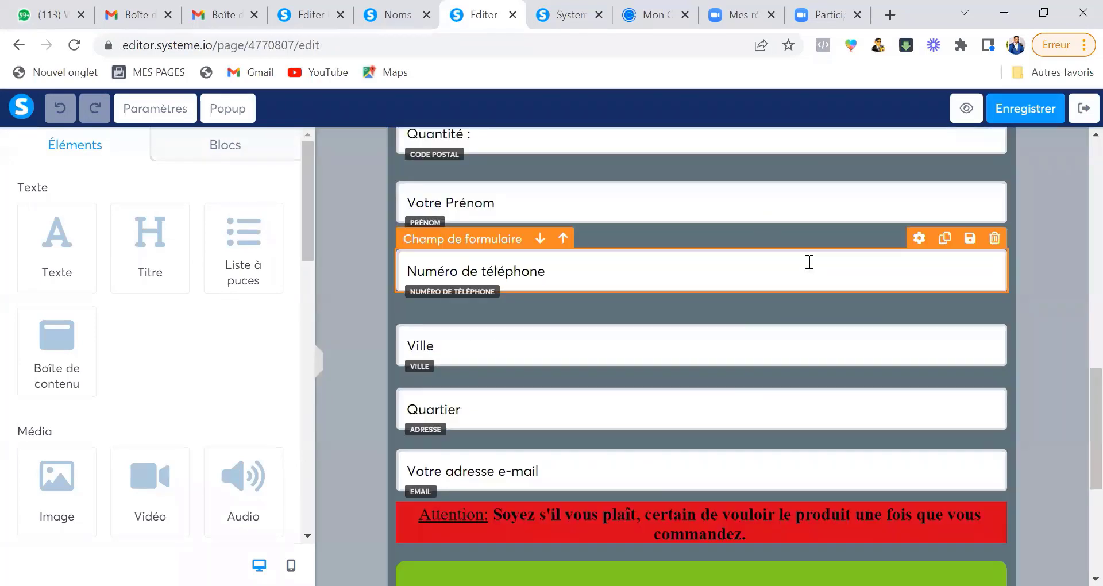
{"action": "scroll", "coordinate": [586, 209], "scroll_direction": "up", "scroll_amount": 2}
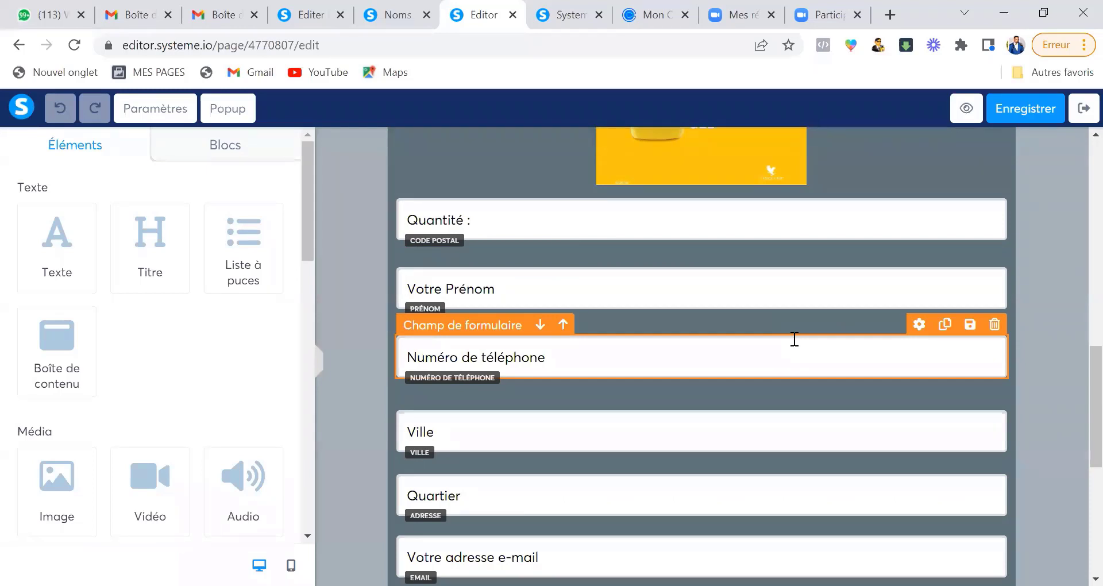
{"action": "scroll", "coordinate": [794, 339], "scroll_direction": "down", "scroll_amount": 2}
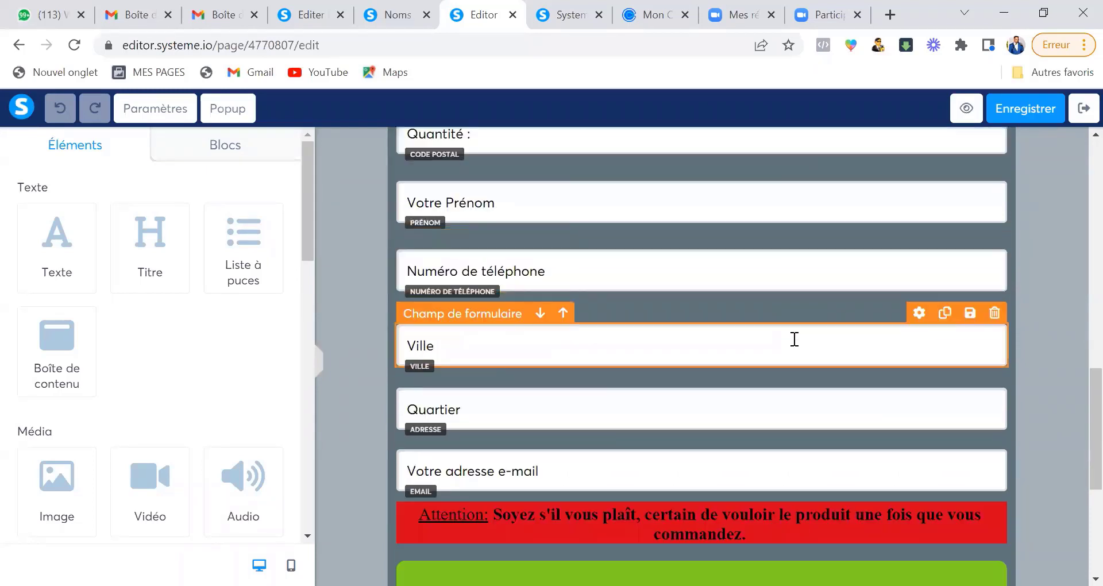
{"action": "scroll", "coordinate": [793, 339], "scroll_direction": "up", "scroll_amount": 2}
{"action": "scroll", "coordinate": [794, 339], "scroll_direction": "down", "scroll_amount": 2}
{"action": "scroll", "coordinate": [794, 339], "scroll_direction": "up", "scroll_amount": 6}
{"action": "scroll", "coordinate": [794, 338], "scroll_direction": "down", "scroll_amount": 10}
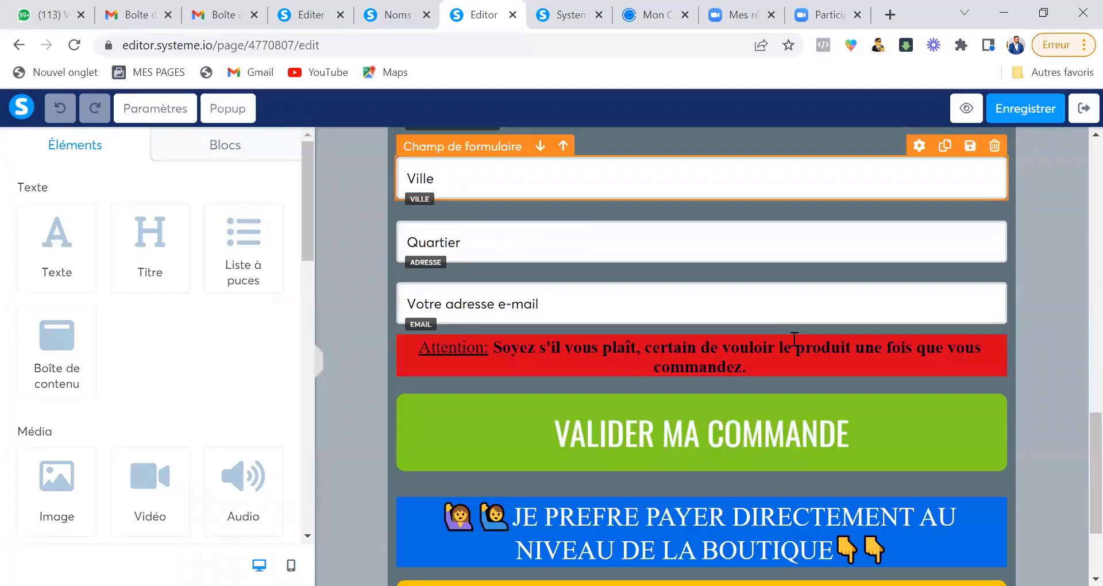
{"action": "scroll", "coordinate": [794, 339], "scroll_direction": "down", "scroll_amount": 3}
{"action": "scroll", "coordinate": [793, 339], "scroll_direction": "up", "scroll_amount": 5}
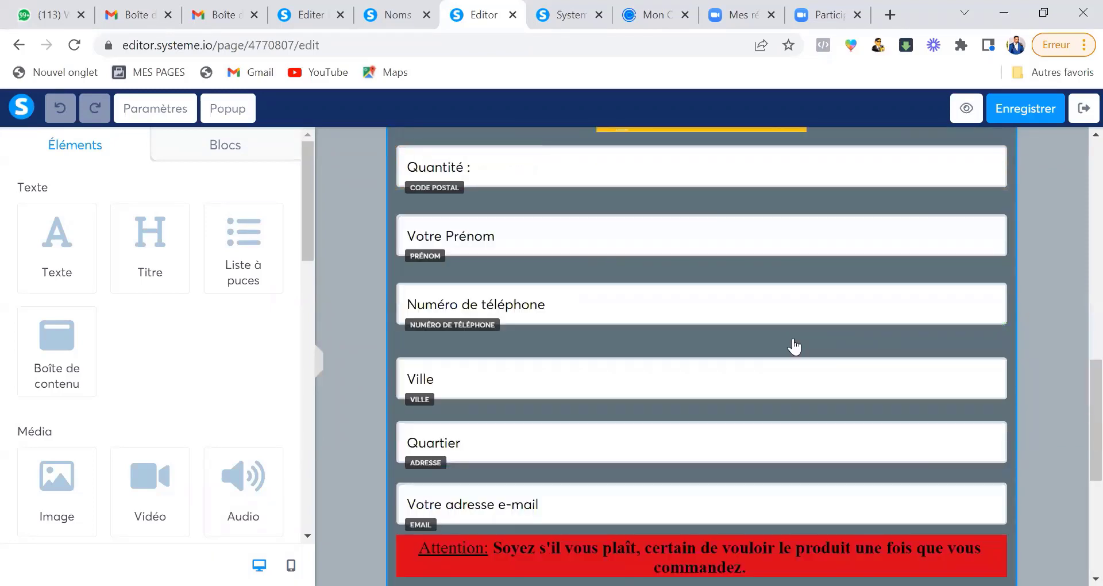
{"action": "scroll", "coordinate": [794, 344], "scroll_direction": "down", "scroll_amount": 1}
{"action": "scroll", "coordinate": [794, 345], "scroll_direction": "up", "scroll_amount": 3}
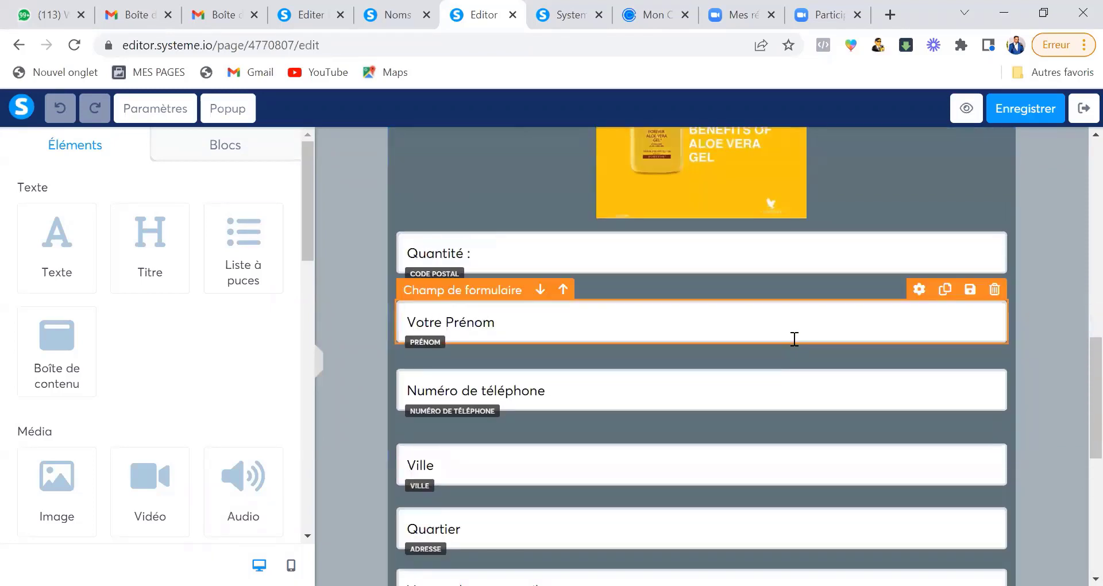
{"action": "scroll", "coordinate": [794, 338], "scroll_direction": "down", "scroll_amount": 2}
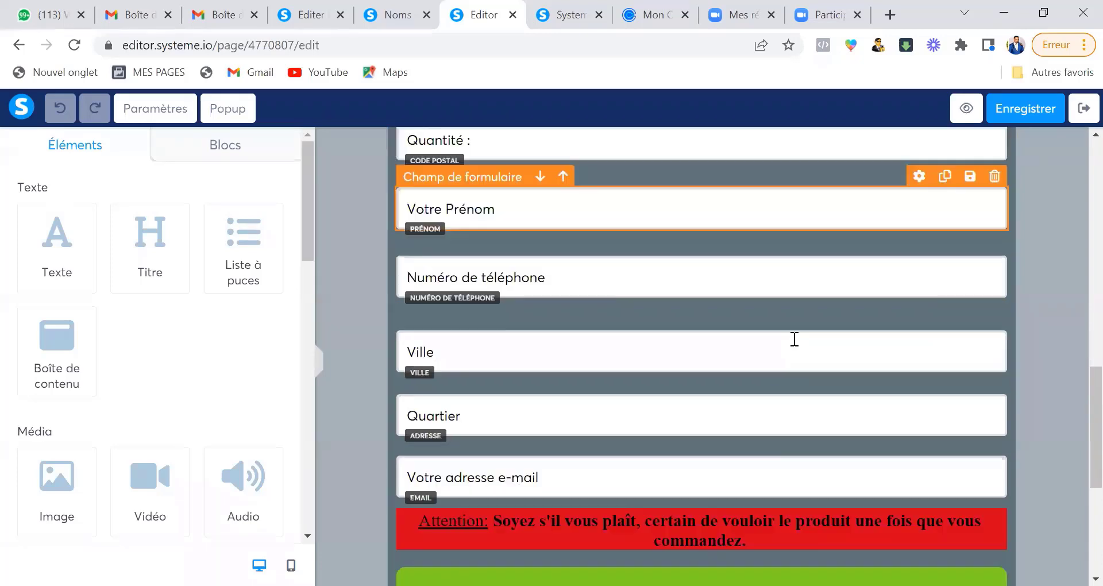
{"action": "scroll", "coordinate": [817, 409], "scroll_direction": "down", "scroll_amount": 3}
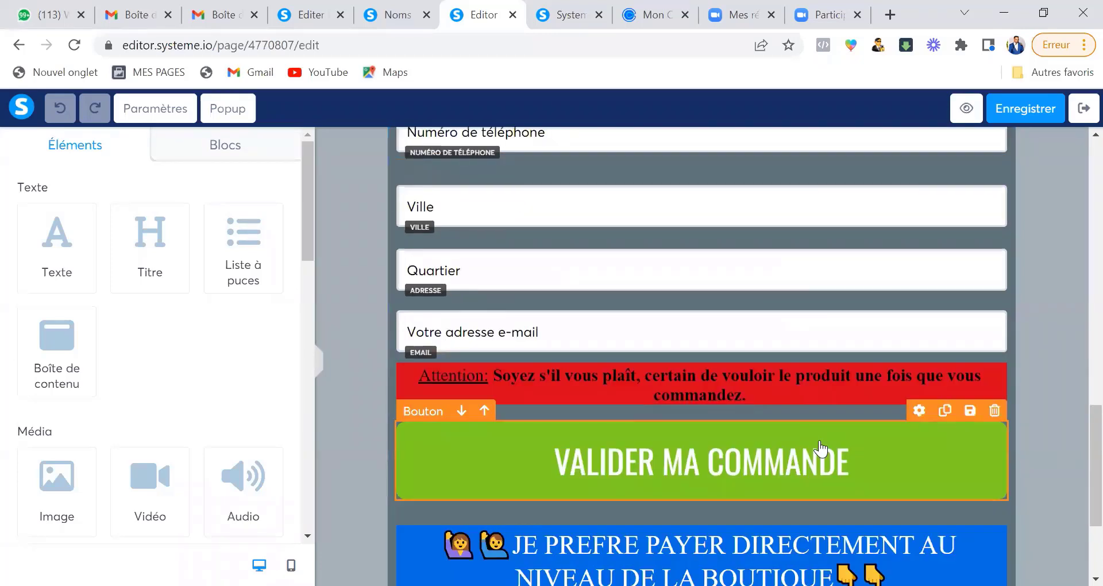
Examine the order form from the Quantité field to e-mail, the Attention notice, VALIDER MA COMMANDE and the MTN MobilMoney payment button
{"action": "scroll", "coordinate": [820, 448], "scroll_direction": "up", "scroll_amount": 3}
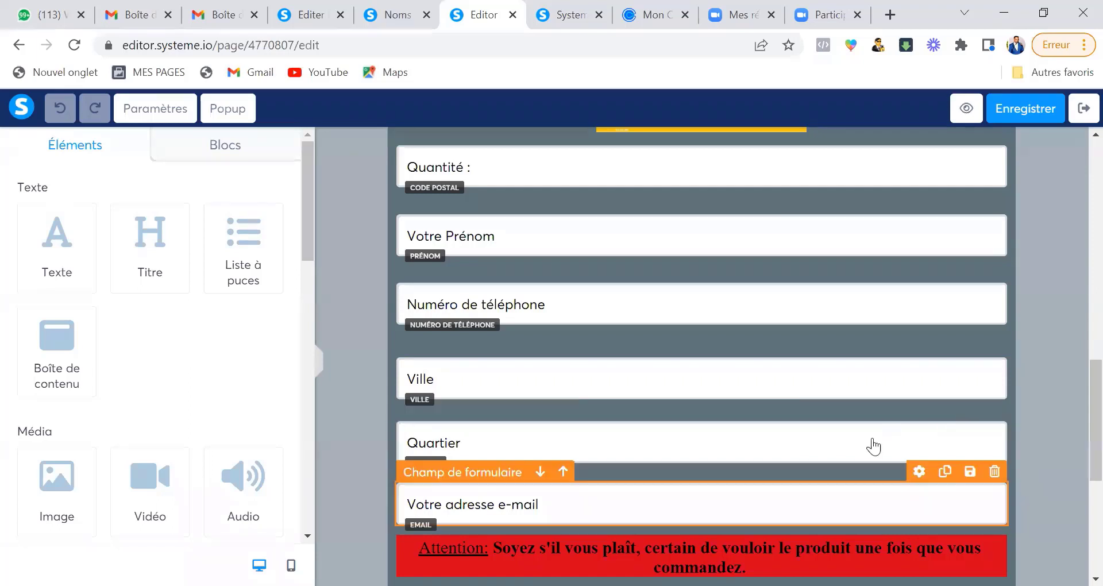
{"action": "scroll", "coordinate": [871, 446], "scroll_direction": "down", "scroll_amount": 6}
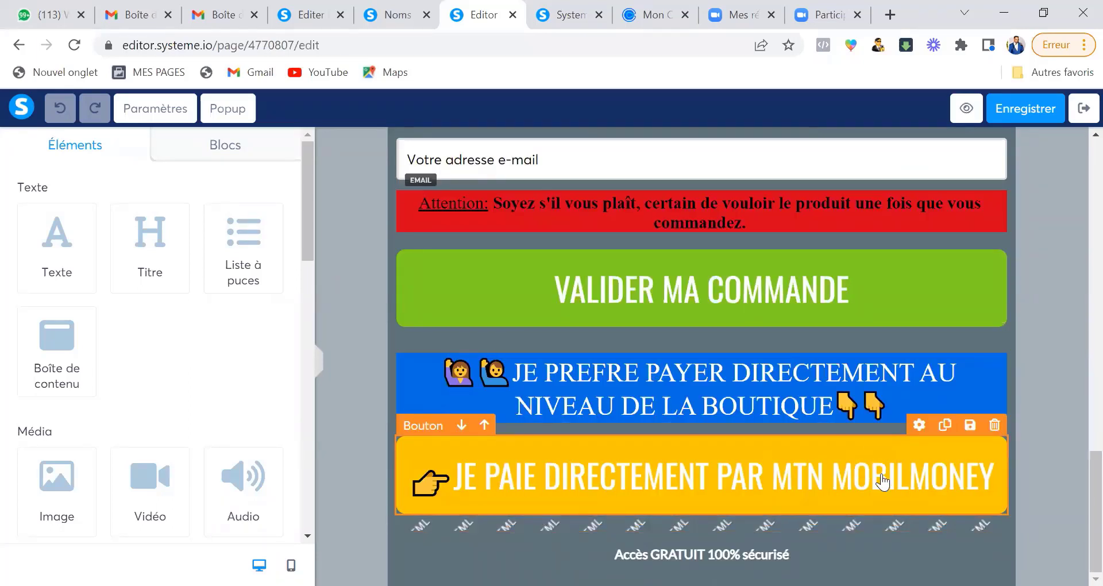
{"action": "scroll", "coordinate": [882, 489], "scroll_direction": "up", "scroll_amount": 2}
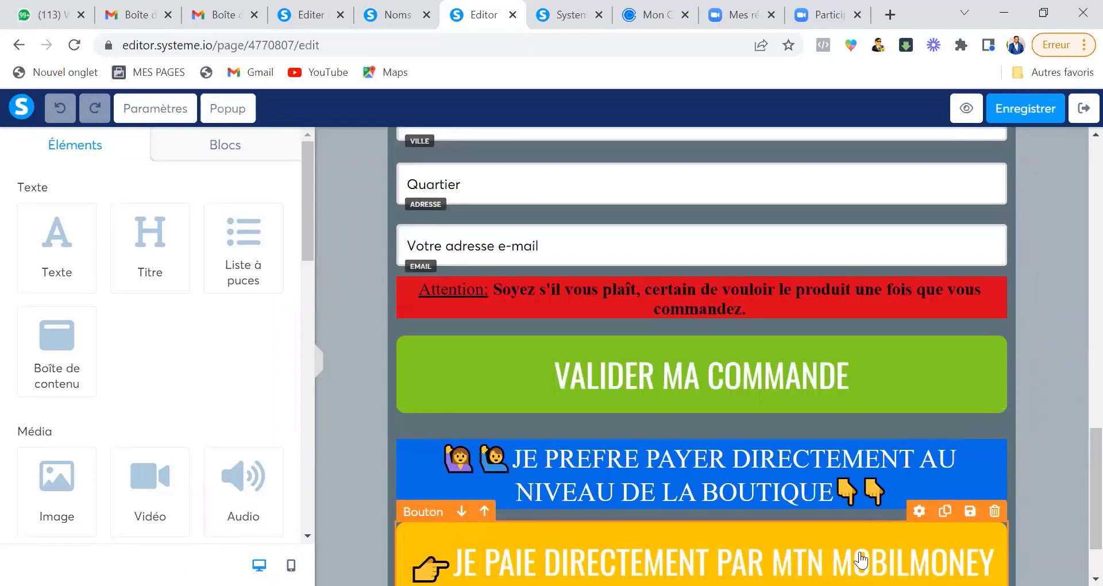
{"action": "scroll", "coordinate": [855, 500], "scroll_direction": "up", "scroll_amount": 5}
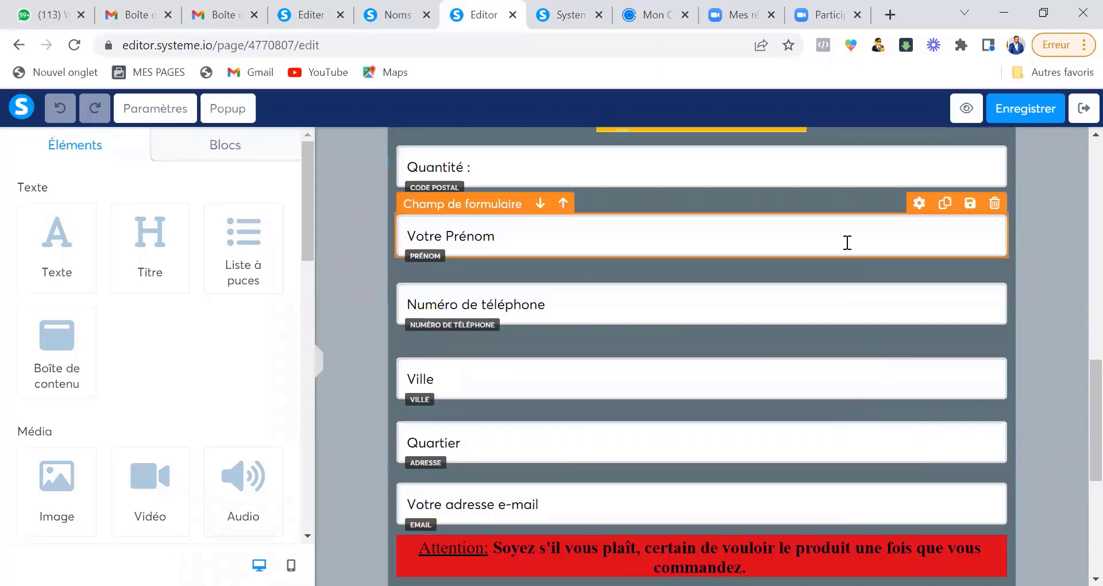
{"action": "scroll", "coordinate": [907, 448], "scroll_direction": "down", "scroll_amount": 3}
{"action": "scroll", "coordinate": [913, 474], "scroll_direction": "up", "scroll_amount": 5}
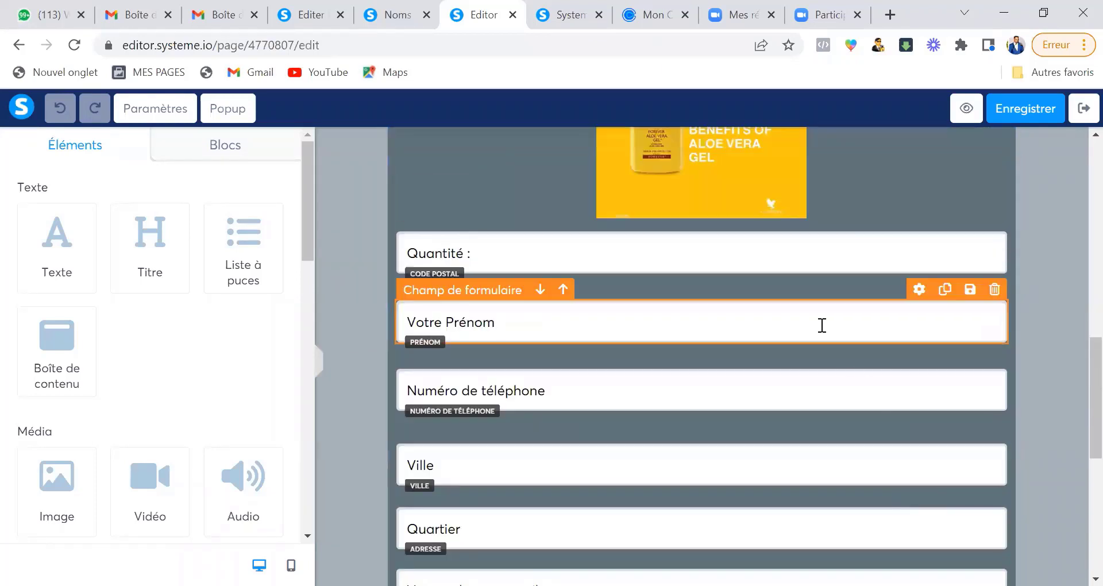
{"action": "scroll", "coordinate": [818, 324], "scroll_direction": "down", "scroll_amount": 2}
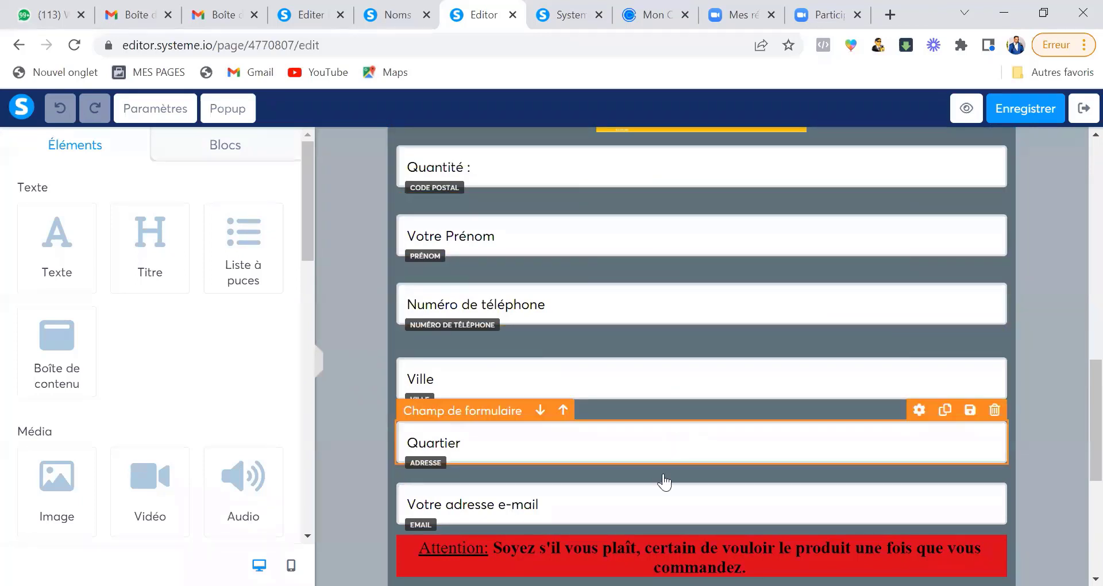
{"action": "scroll", "coordinate": [656, 498], "scroll_direction": "down", "scroll_amount": 2}
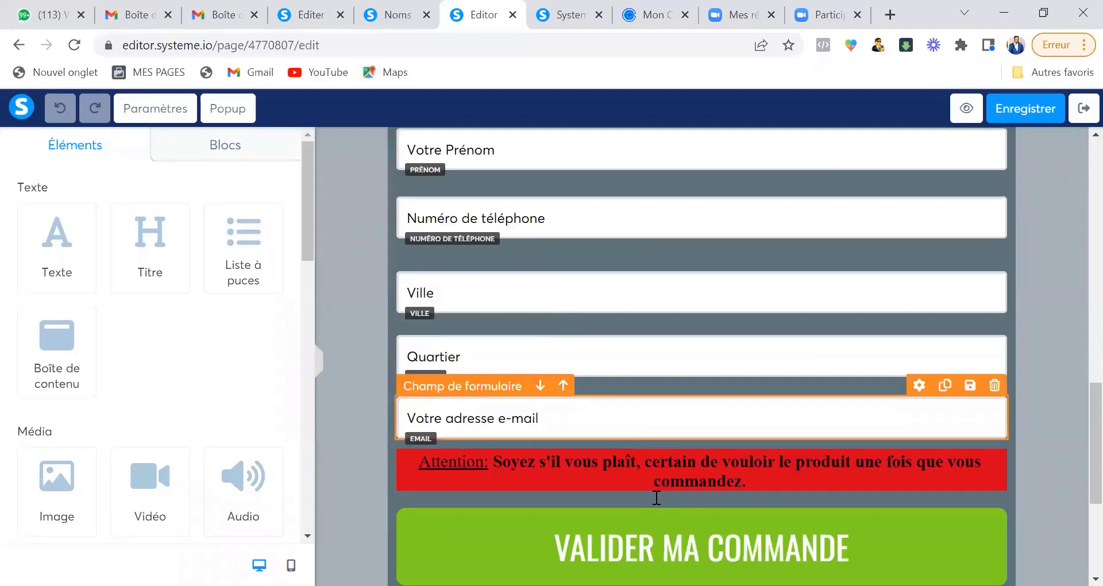
{"action": "scroll", "coordinate": [656, 498], "scroll_direction": "up", "scroll_amount": 2}
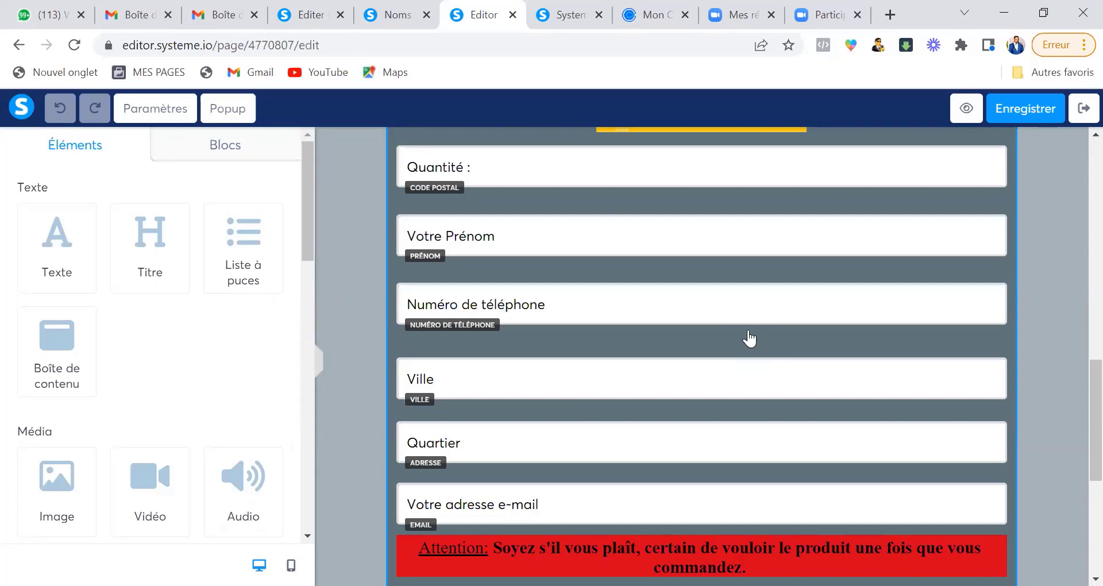
{"action": "left_click", "coordinate": [758, 308]}
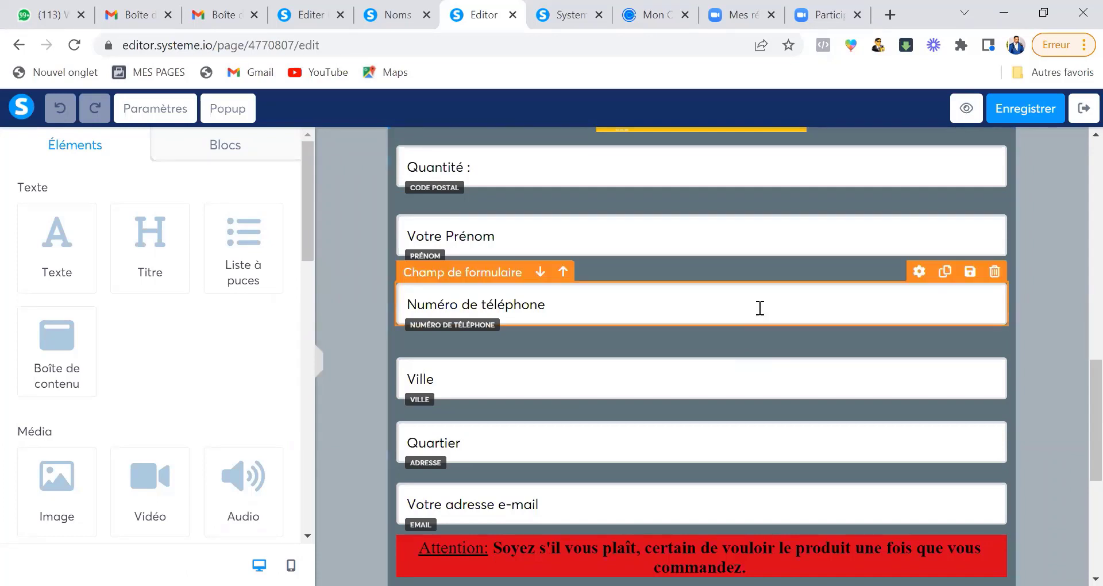
Exit the order page editor and open the funnel's "MERCI pour ta commande" step for editing
{"action": "left_click", "coordinate": [1082, 109]}
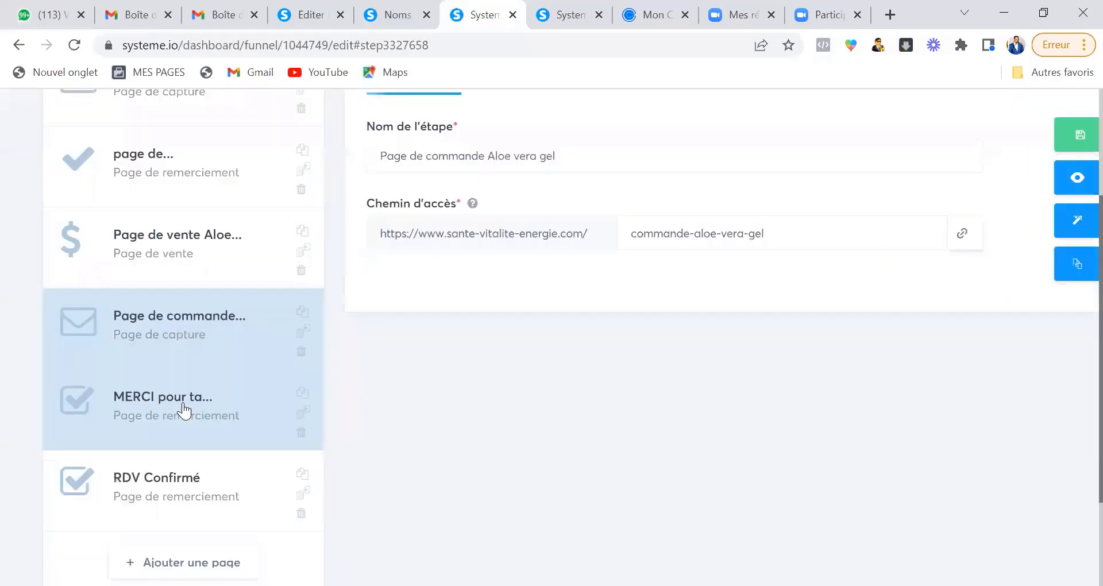
{"action": "left_click", "coordinate": [184, 412]}
{"action": "left_click", "coordinate": [1078, 223]}
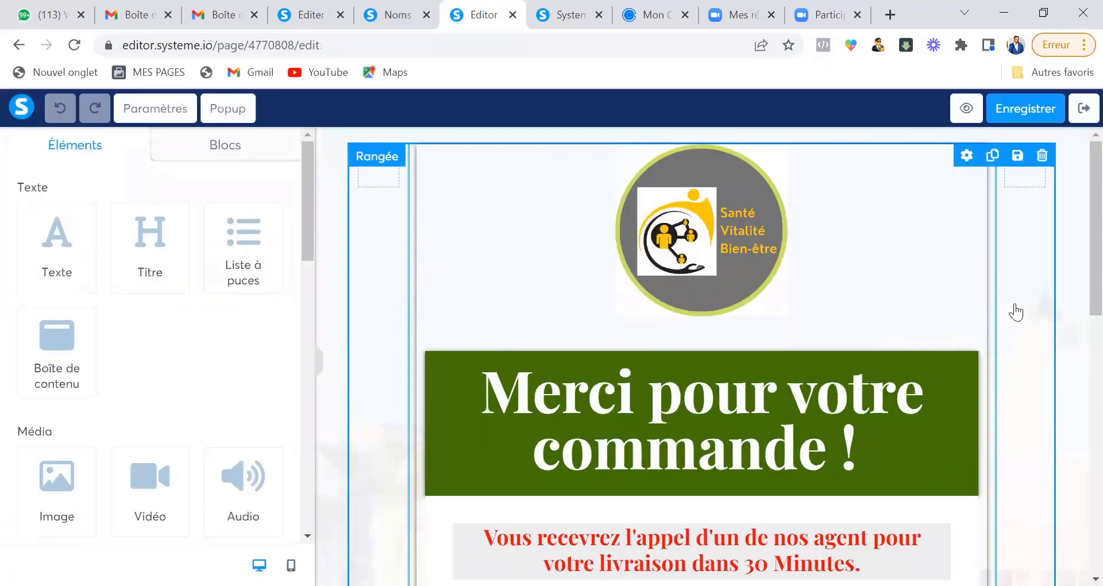
Review the order thank-you page from its heading through the delivery notice and consultation button to the WhatsApp group section
{"action": "scroll", "coordinate": [941, 322], "scroll_direction": "down", "scroll_amount": 5}
{"action": "scroll", "coordinate": [890, 304], "scroll_direction": "up", "scroll_amount": 1}
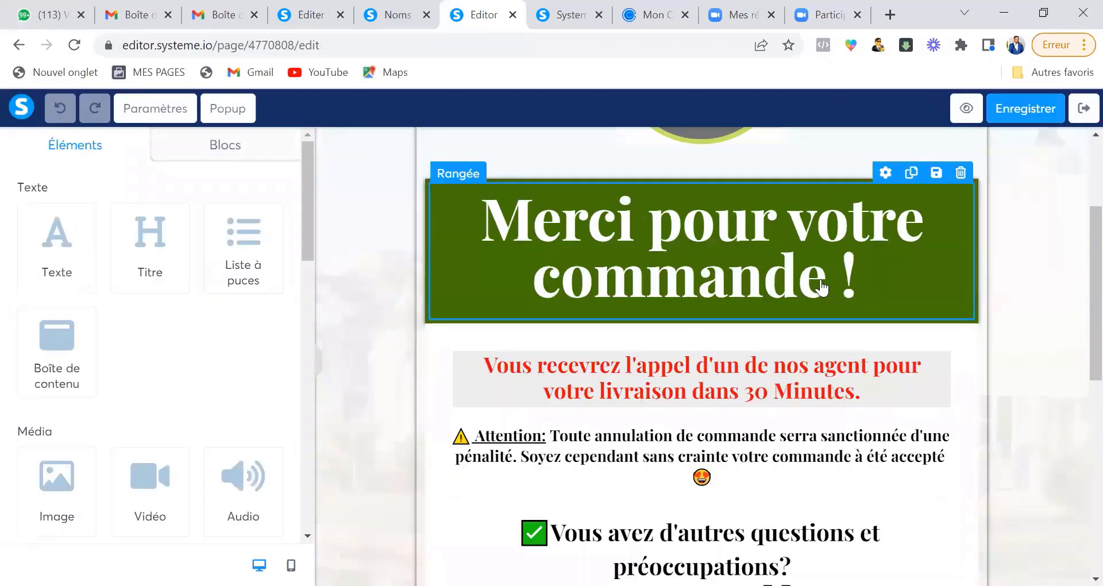
{"action": "scroll", "coordinate": [849, 255], "scroll_direction": "down", "scroll_amount": 2}
{"action": "scroll", "coordinate": [849, 260], "scroll_direction": "down", "scroll_amount": 3}
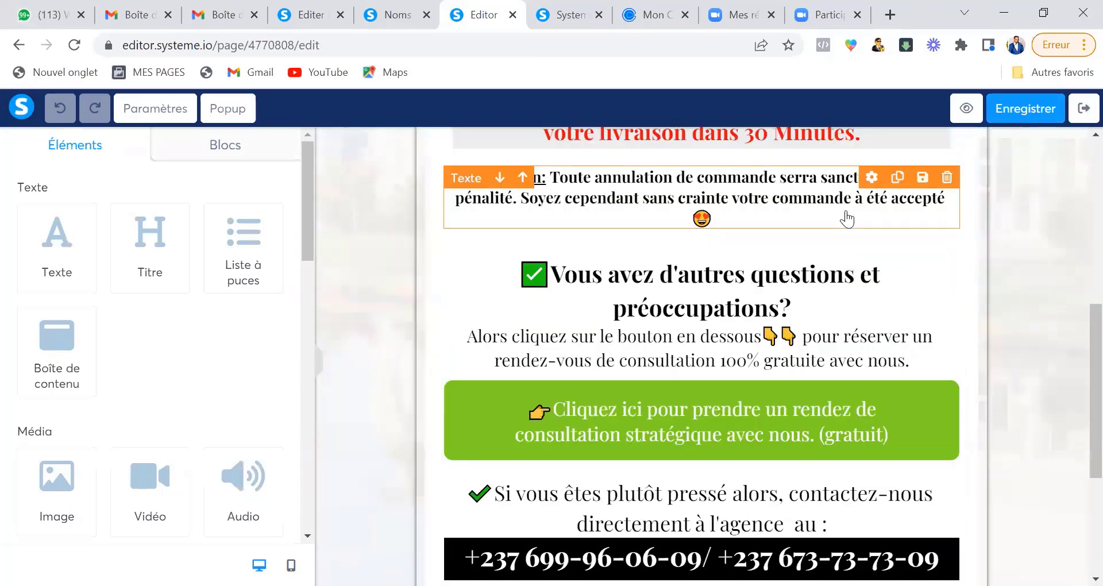
{"action": "scroll", "coordinate": [847, 219], "scroll_direction": "down", "scroll_amount": 2}
{"action": "scroll", "coordinate": [859, 267], "scroll_direction": "down", "scroll_amount": 2}
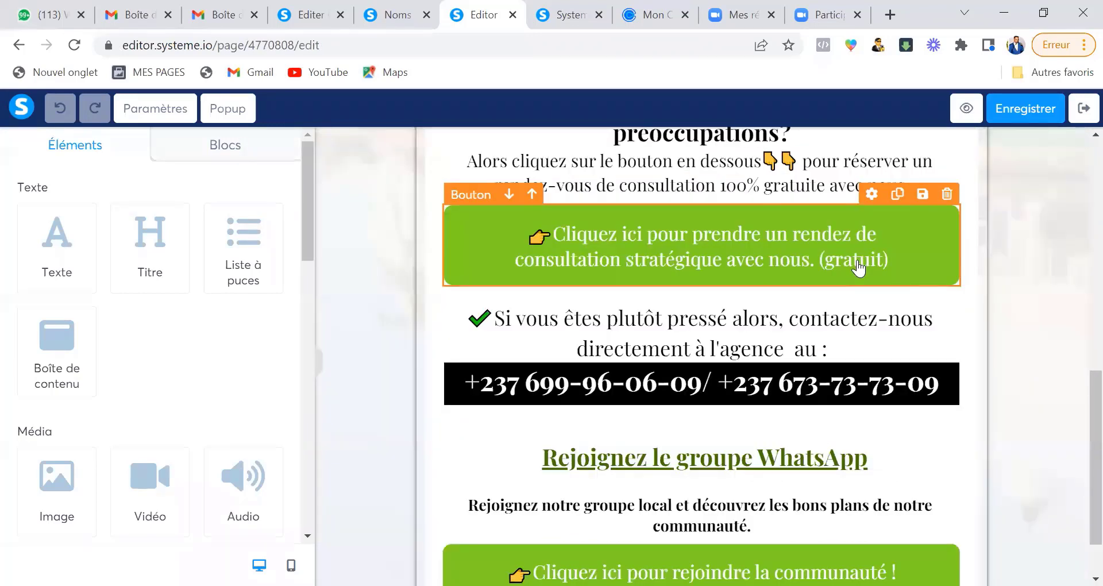
{"action": "scroll", "coordinate": [859, 327], "scroll_direction": "up", "scroll_amount": 1}
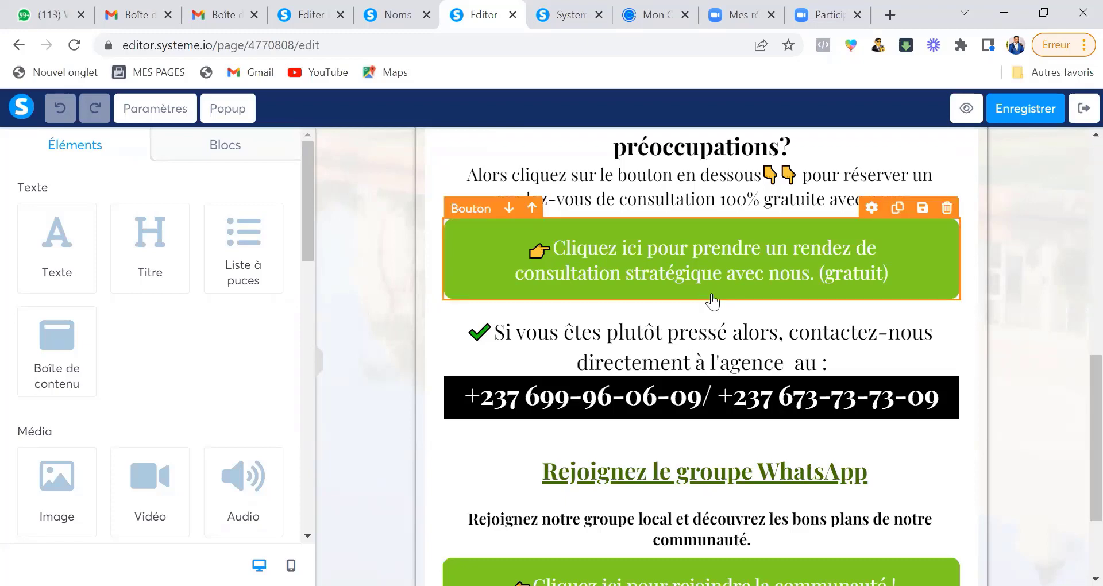
{"action": "scroll", "coordinate": [712, 300], "scroll_direction": "down", "scroll_amount": 2}
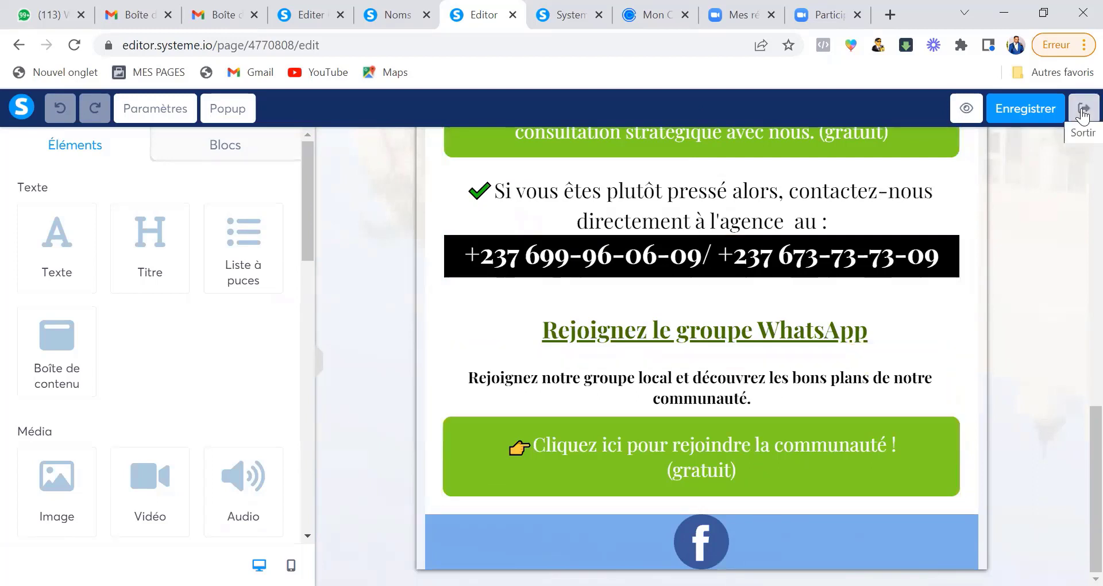
{"action": "scroll", "coordinate": [722, 316], "scroll_direction": "up", "scroll_amount": 3}
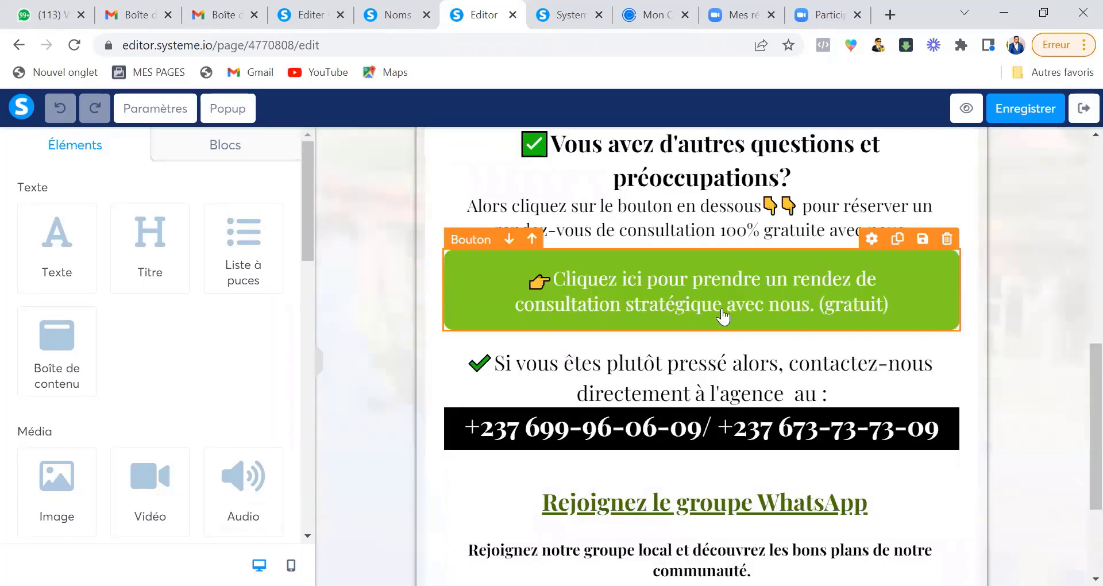
Exit the thank-you page editor and open the funnel's "RDV Confirmé" step for editing
{"action": "left_click", "coordinate": [1084, 109]}
{"action": "scroll", "coordinate": [305, 438], "scroll_direction": "down", "scroll_amount": 3}
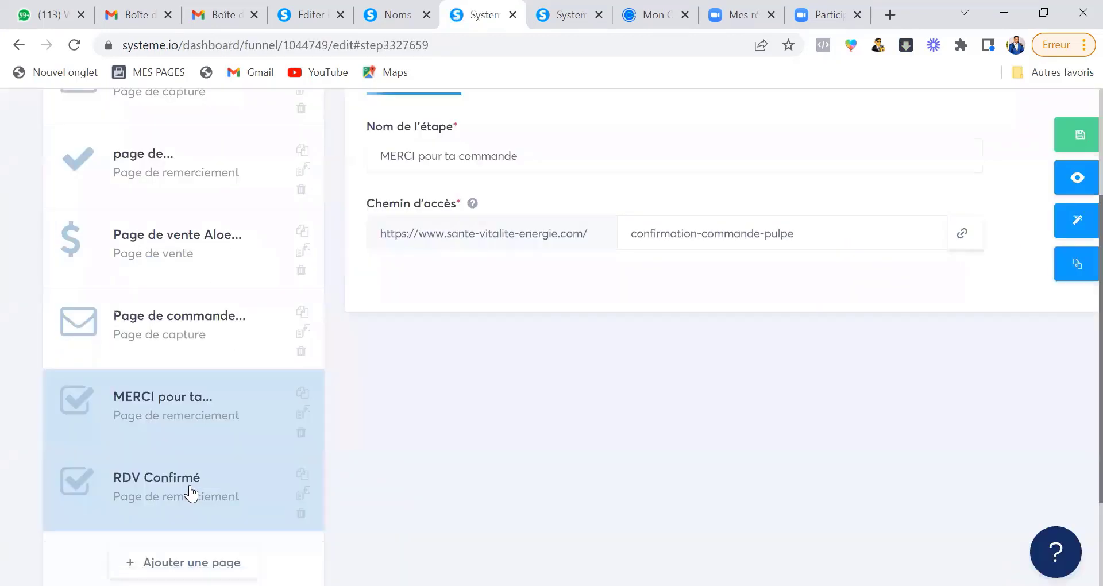
{"action": "left_click", "coordinate": [192, 492]}
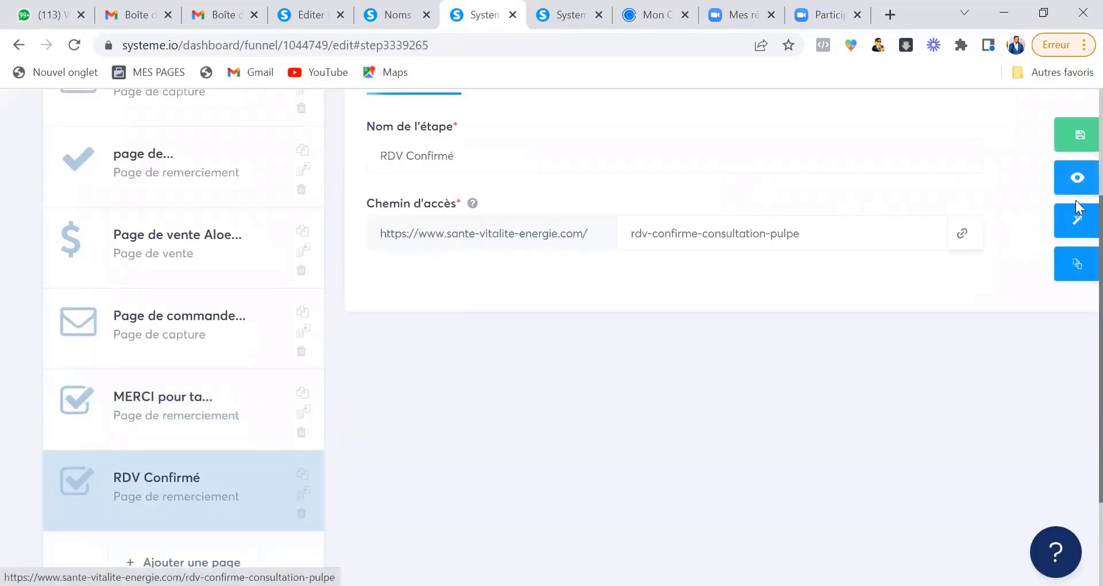
{"action": "left_click", "coordinate": [1077, 223]}
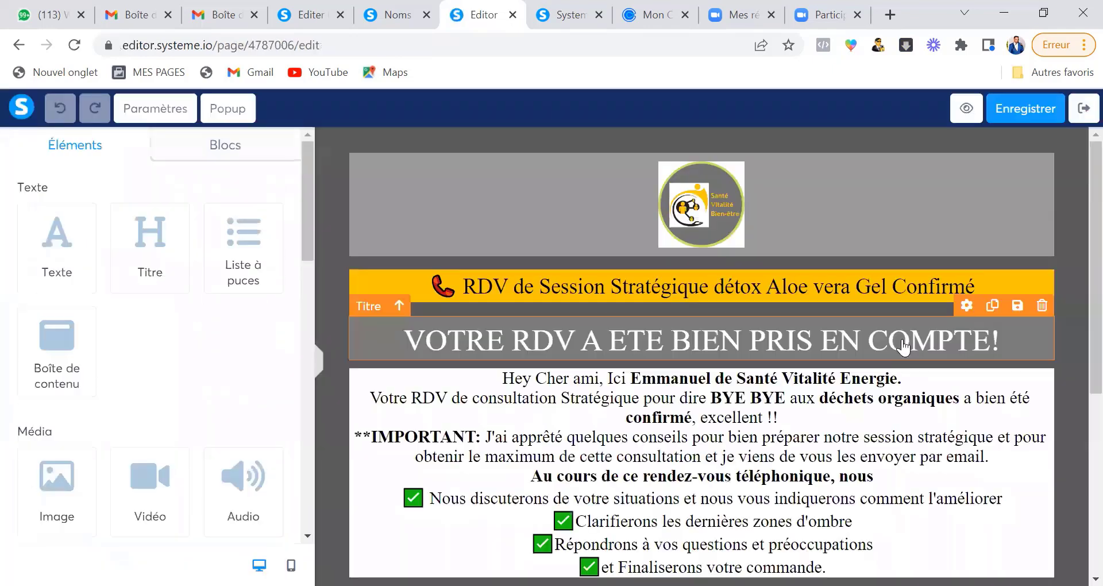
Review the appointment confirmation page's heading, consultation message and e-mail instructions, and exit the editor to the funnel's steps
{"action": "scroll", "coordinate": [903, 346], "scroll_direction": "down", "scroll_amount": 3}
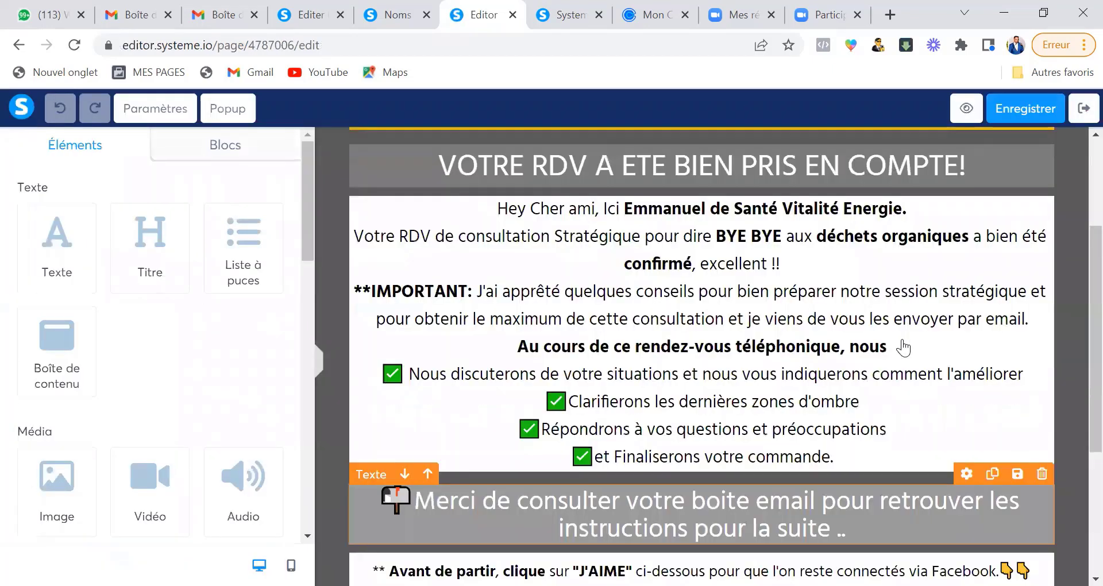
{"action": "scroll", "coordinate": [919, 322], "scroll_direction": "up", "scroll_amount": 2}
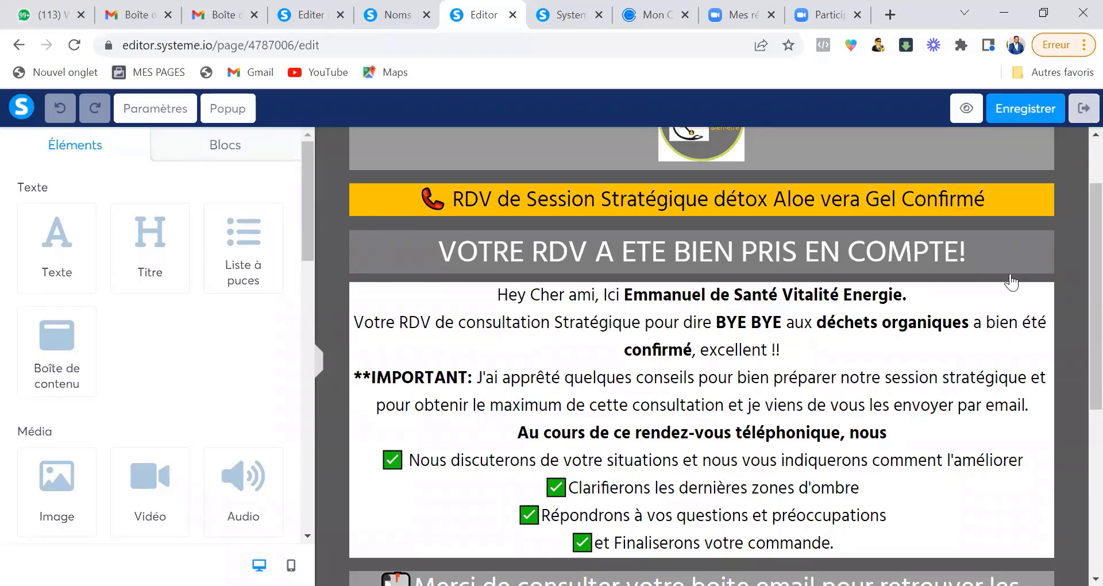
{"action": "left_click", "coordinate": [1082, 118]}
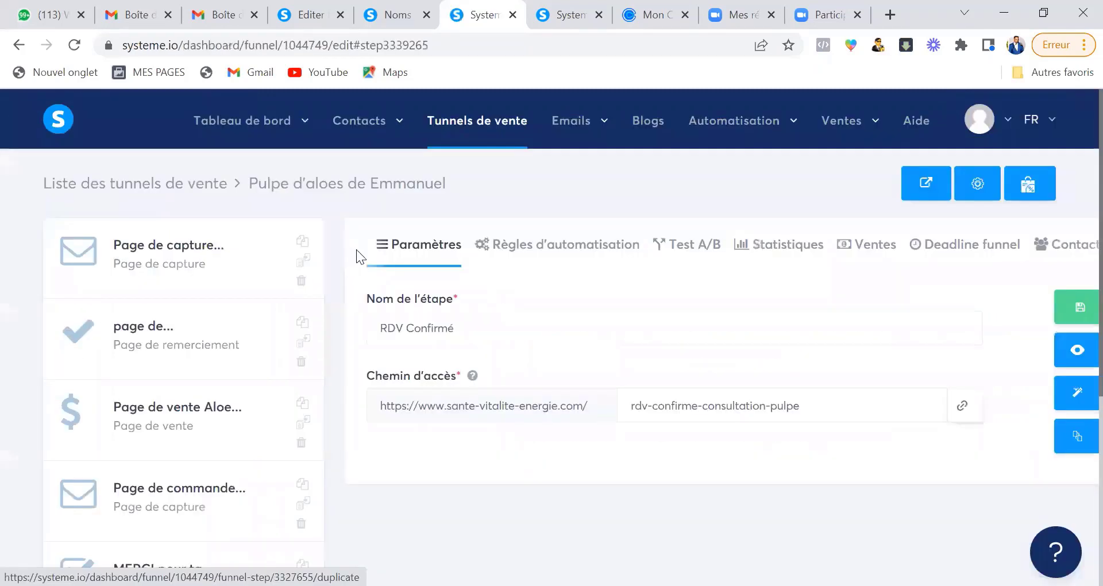
{"action": "scroll", "coordinate": [356, 250], "scroll_direction": "down", "scroll_amount": 1}
{"action": "scroll", "coordinate": [356, 250], "scroll_direction": "up", "scroll_amount": 1}
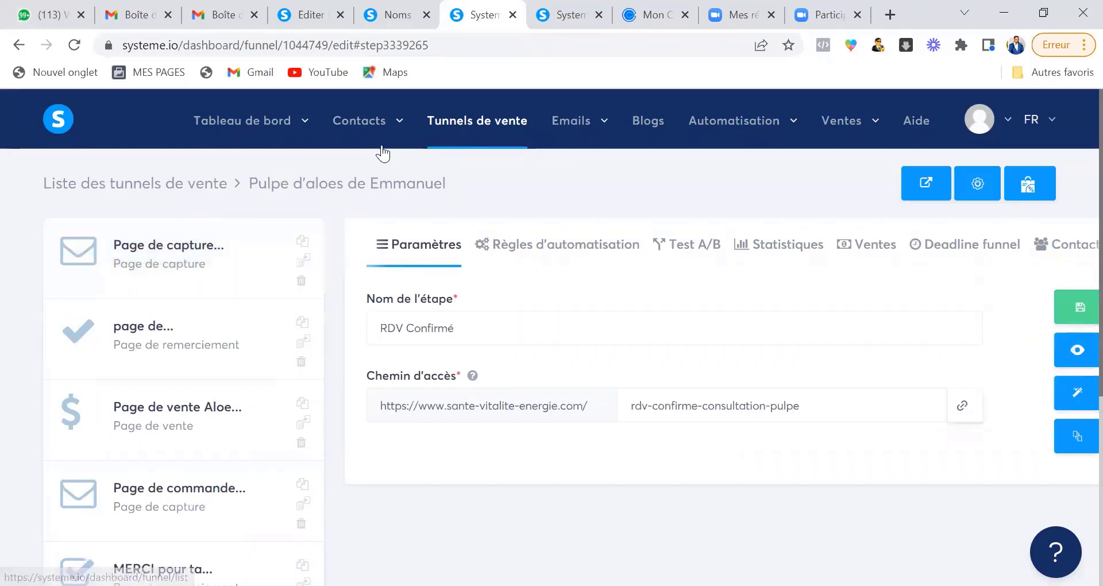
Open the contact tags list and review the tags for the pulpe funnel
{"action": "mouse_move", "coordinate": [367, 141]}
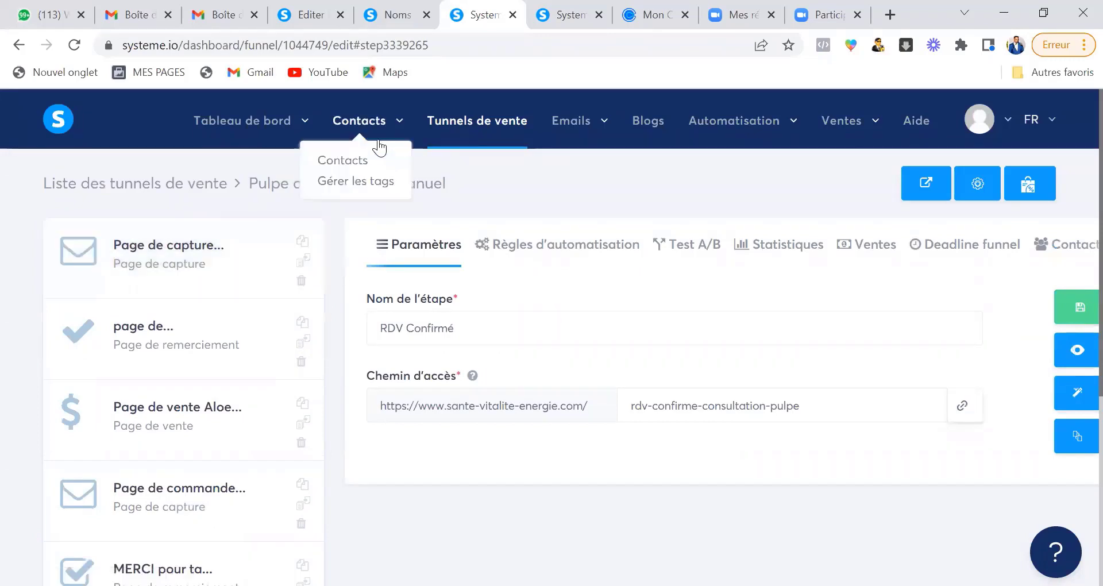
{"action": "left_click", "coordinate": [356, 182]}
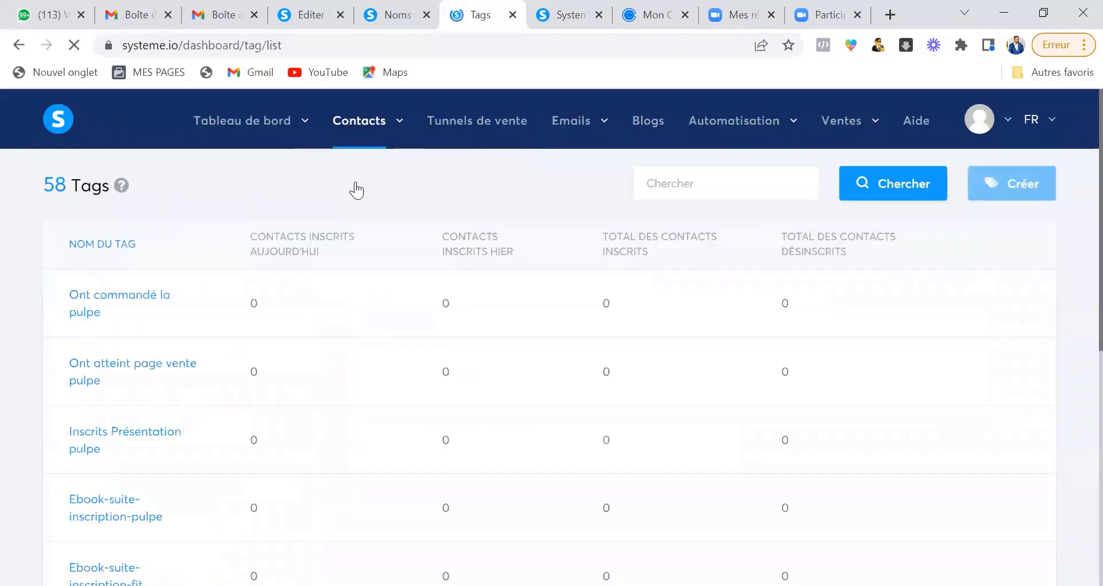
{"action": "scroll", "coordinate": [432, 296], "scroll_direction": "down", "scroll_amount": 1}
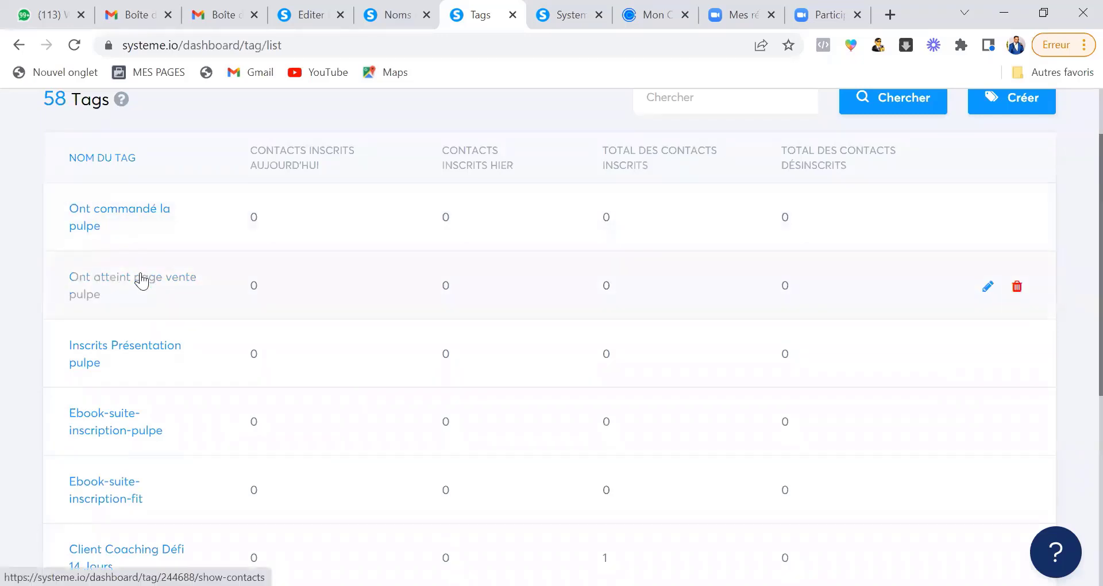
{"action": "scroll", "coordinate": [141, 280], "scroll_direction": "down", "scroll_amount": 1}
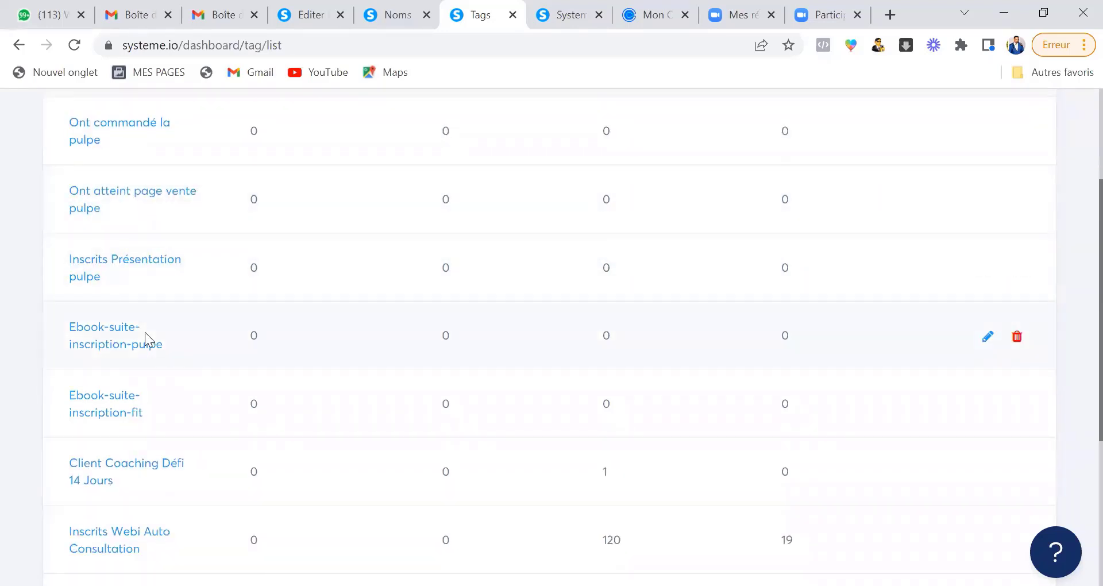
{"action": "scroll", "coordinate": [489, 342], "scroll_direction": "up", "scroll_amount": 2}
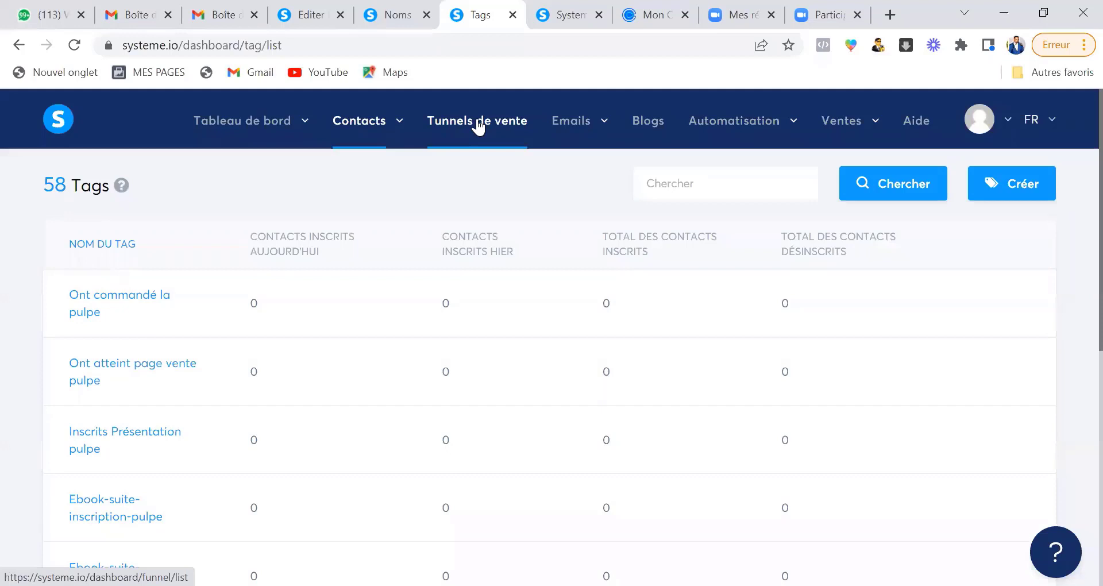
Open the e-mail campaigns list and review the BIDON JAUNE and pulpe campaigns
{"action": "mouse_move", "coordinate": [580, 145]}
{"action": "left_click", "coordinate": [565, 185]}
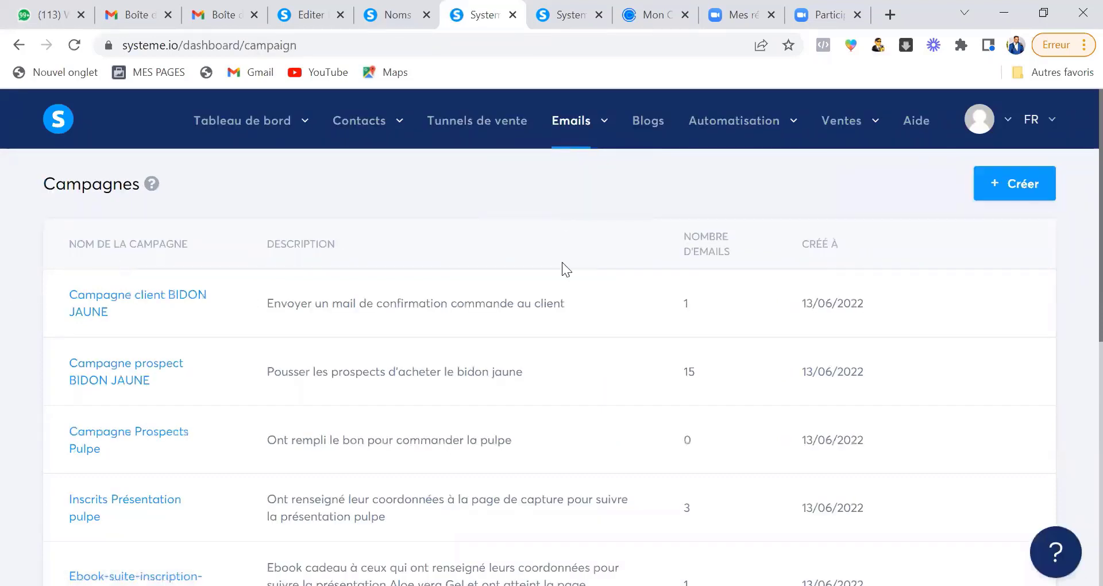
{"action": "scroll", "coordinate": [561, 262], "scroll_direction": "down", "scroll_amount": 2}
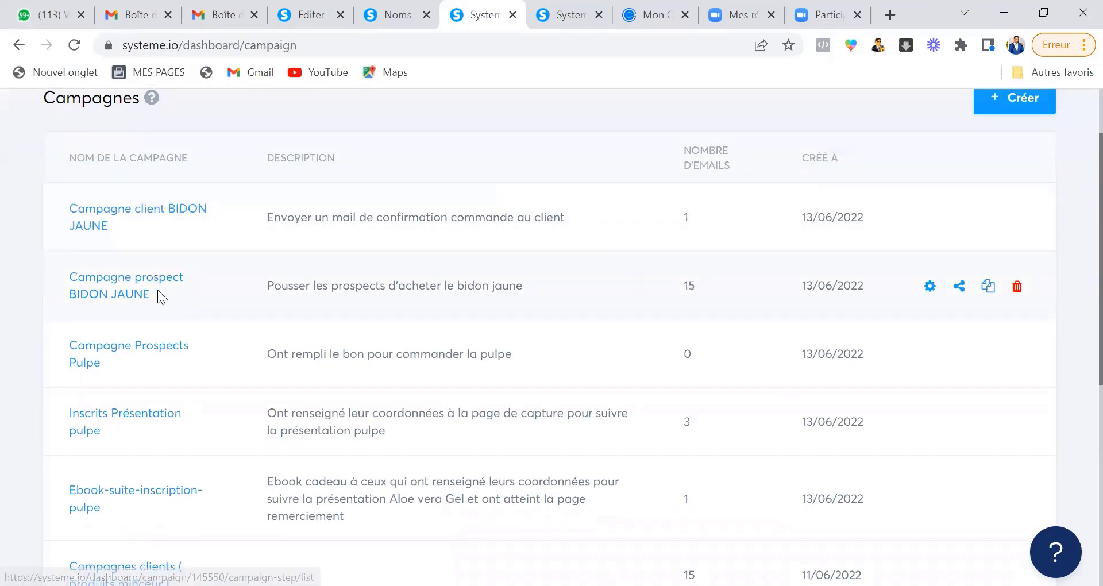
{"action": "scroll", "coordinate": [619, 283], "scroll_direction": "up", "scroll_amount": 2}
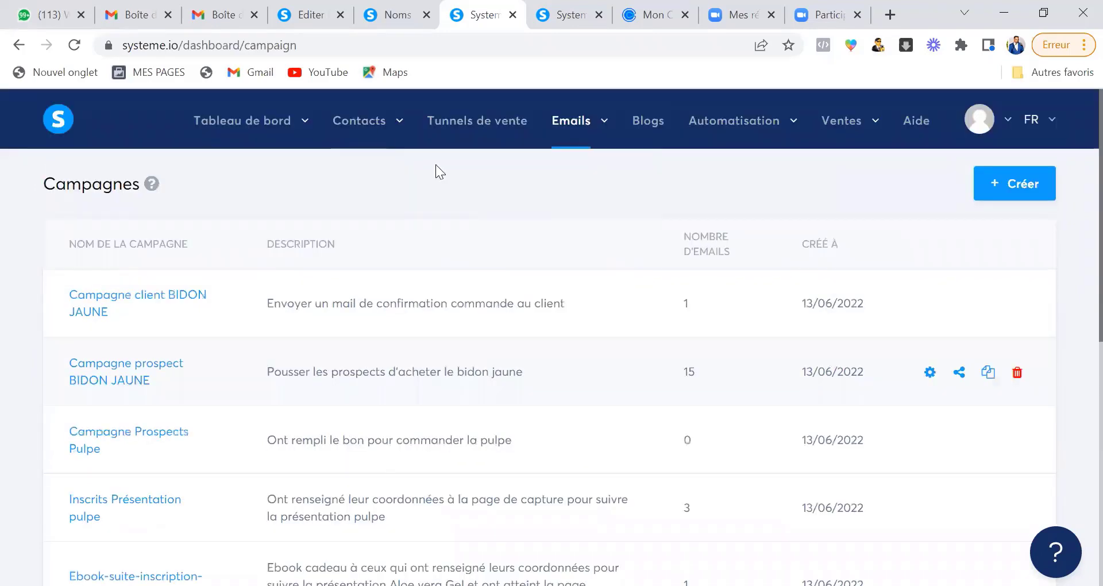
Open the list of sales funnels and look through its first page down to the pagination
{"action": "left_click", "coordinate": [450, 120]}
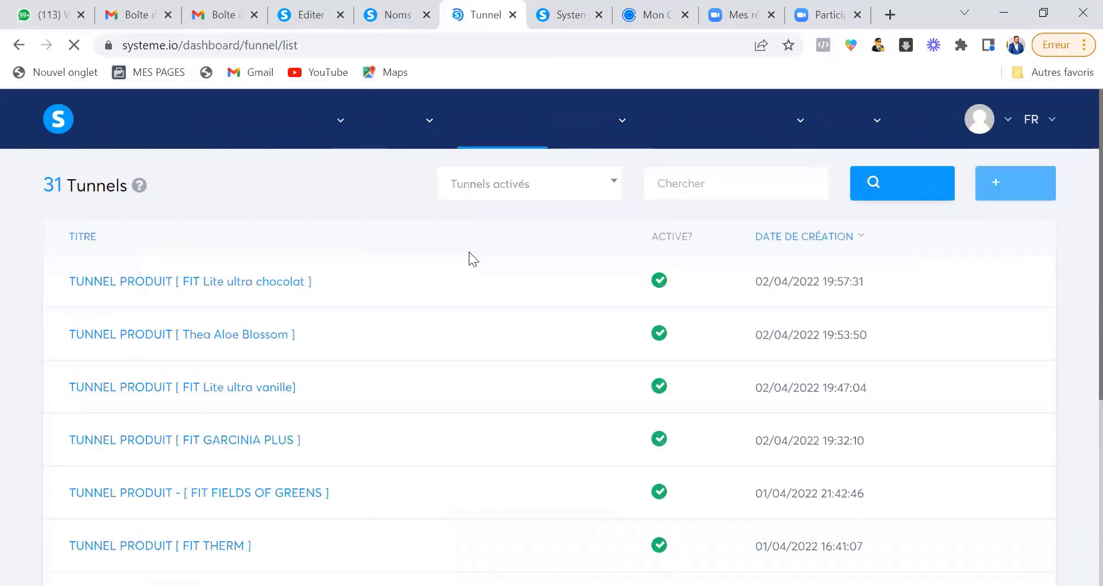
{"action": "scroll", "coordinate": [415, 296], "scroll_direction": "down", "scroll_amount": 2}
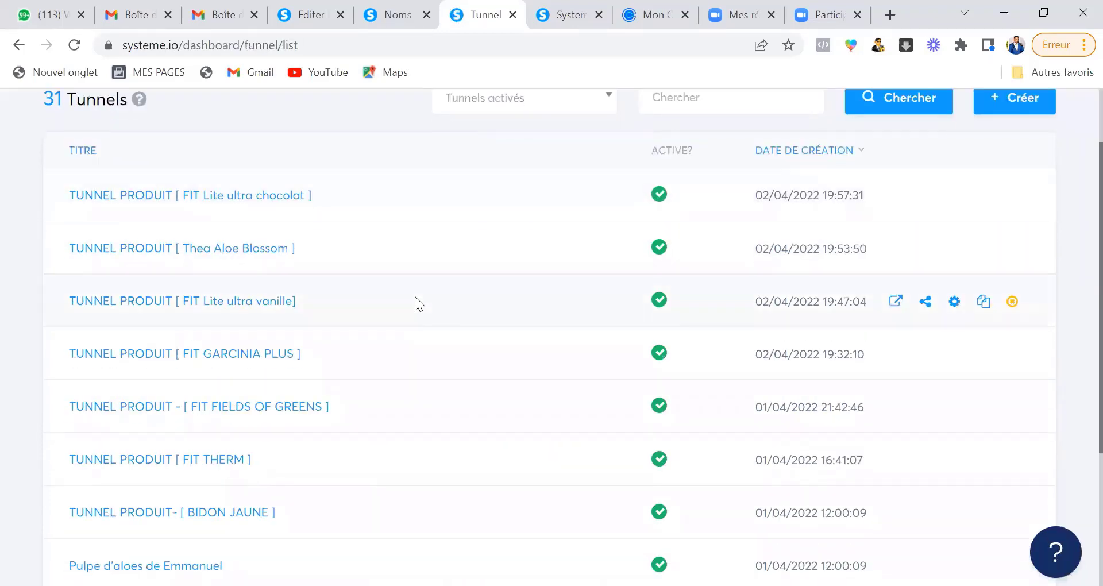
{"action": "scroll", "coordinate": [415, 297], "scroll_direction": "down", "scroll_amount": 1}
{"action": "scroll", "coordinate": [326, 477], "scroll_direction": "down", "scroll_amount": 3}
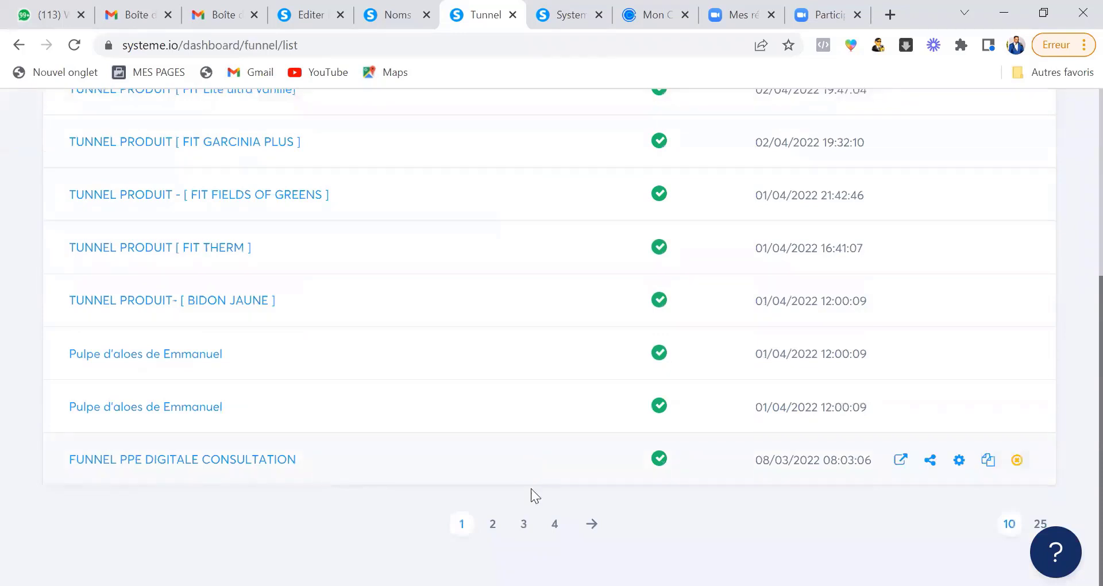
Open the last Pulpe d'aloes funnel in the list, view its thank-you page step's settings and look through the funnel's steps
{"action": "left_click", "coordinate": [190, 407]}
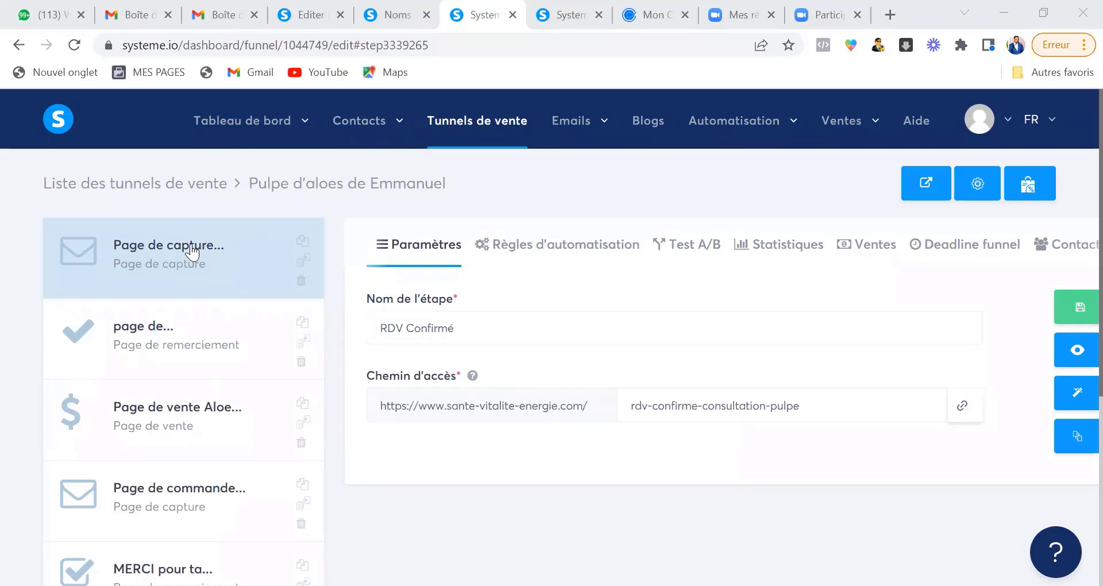
{"action": "left_click", "coordinate": [164, 331]}
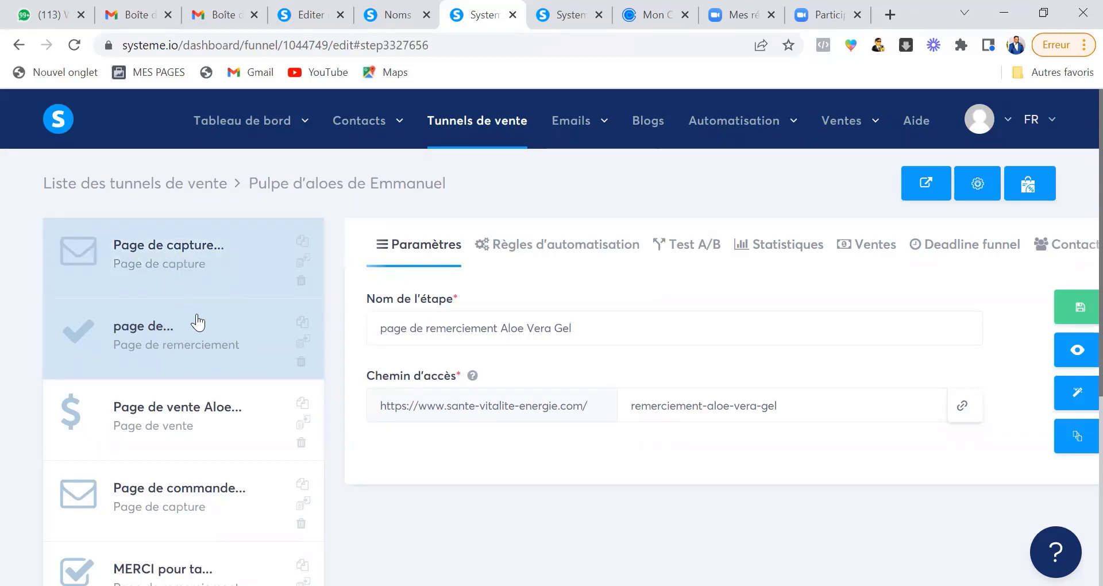
{"action": "scroll", "coordinate": [198, 322], "scroll_direction": "down", "scroll_amount": 1}
{"action": "scroll", "coordinate": [199, 324], "scroll_direction": "down", "scroll_amount": 1}
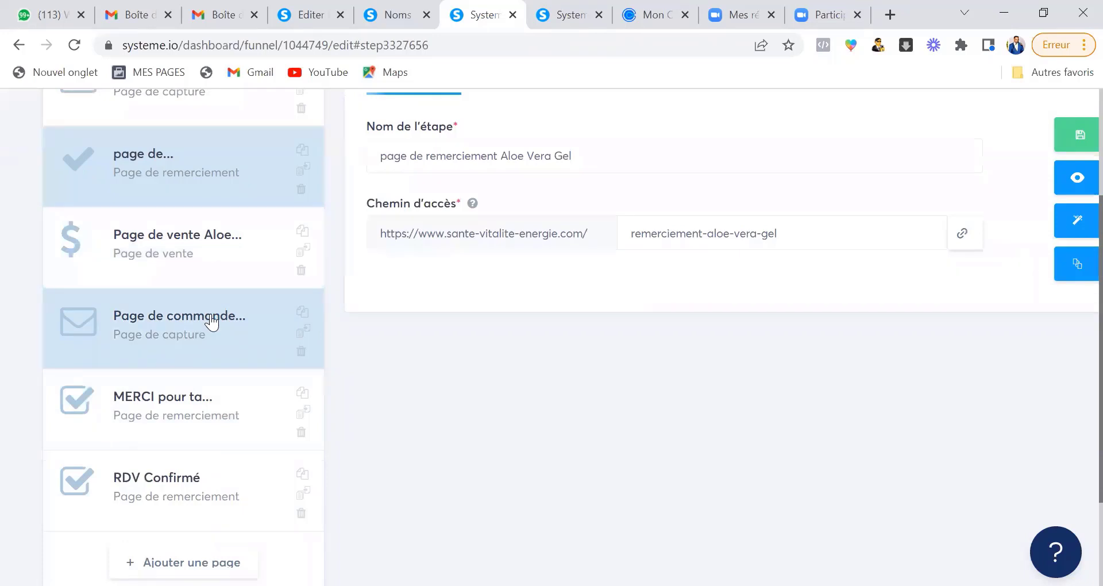
Open the Aloe vera gel order page in the page editor for a brief look and exit to the funnel's steps
{"action": "left_click", "coordinate": [212, 322]}
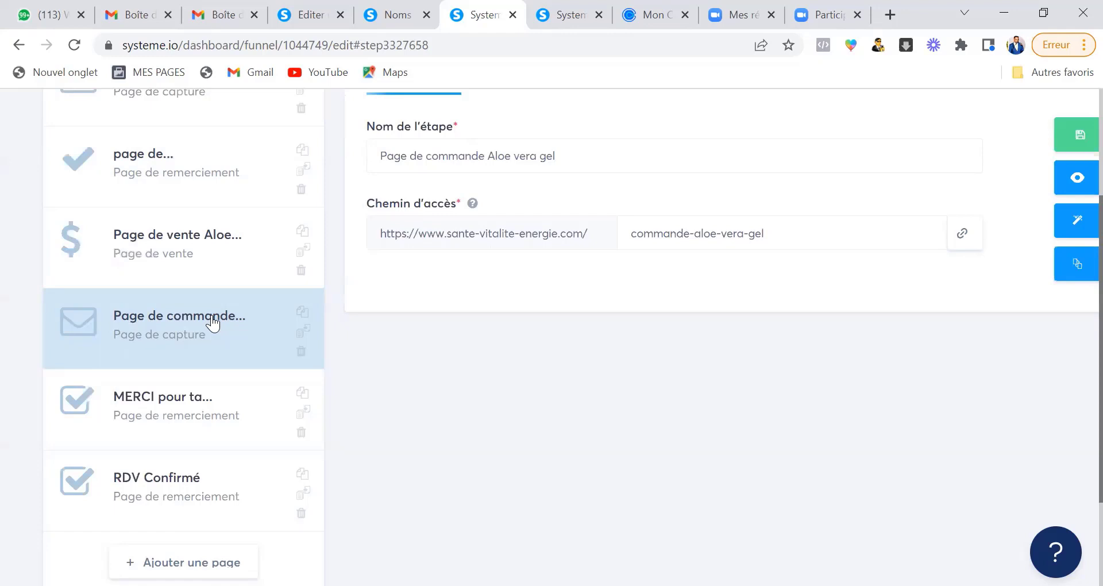
{"action": "left_click", "coordinate": [1078, 223]}
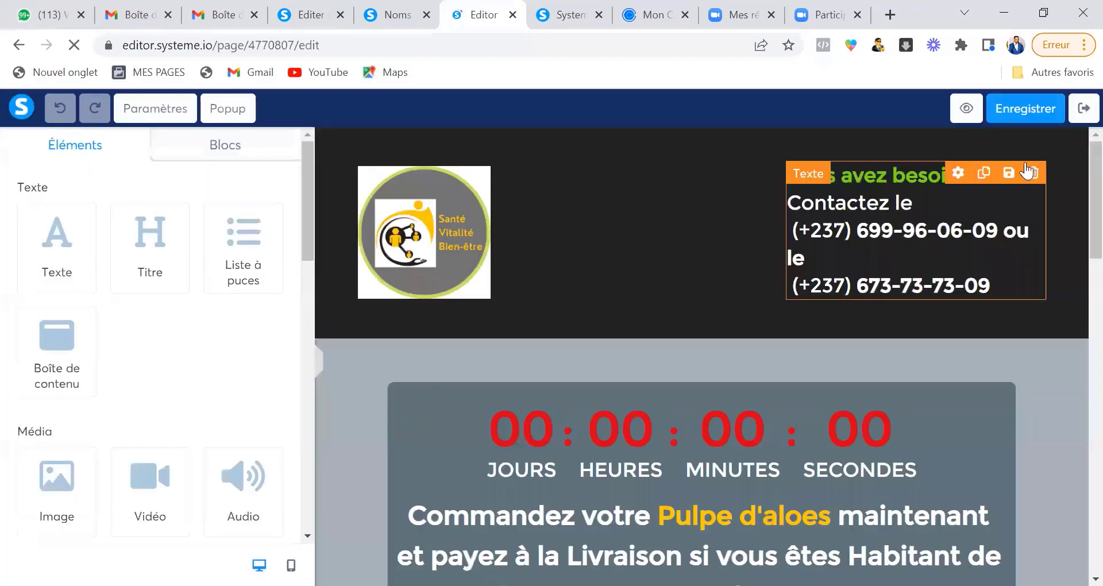
{"action": "left_click", "coordinate": [1082, 110]}
Open the e-mail campaigns list and review the BIDON JAUNE and pulpe campaigns with their descriptions
{"action": "mouse_move", "coordinate": [698, 144]}
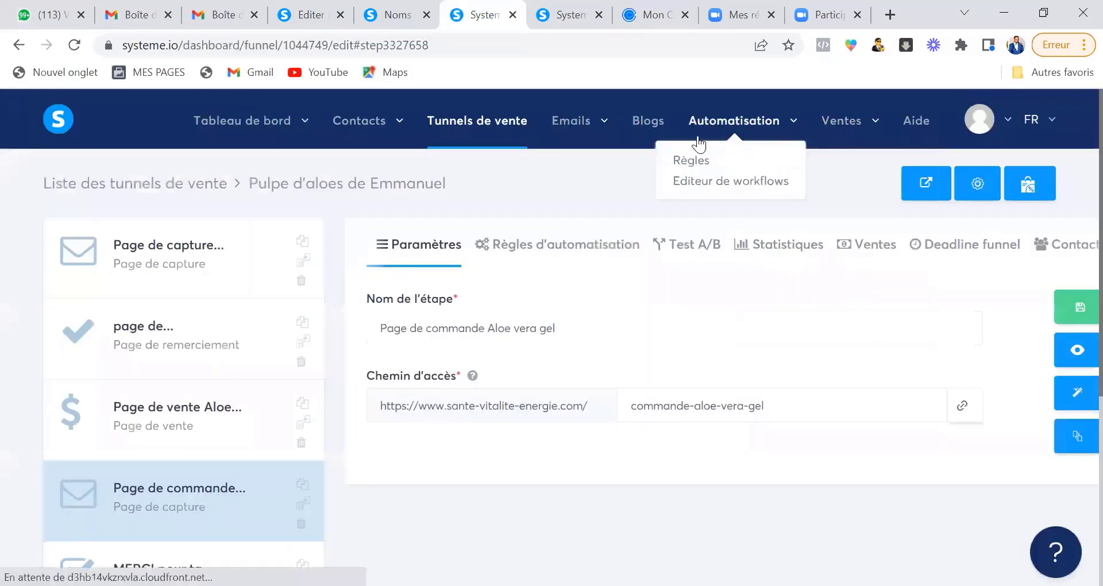
{"action": "mouse_move", "coordinate": [578, 124]}
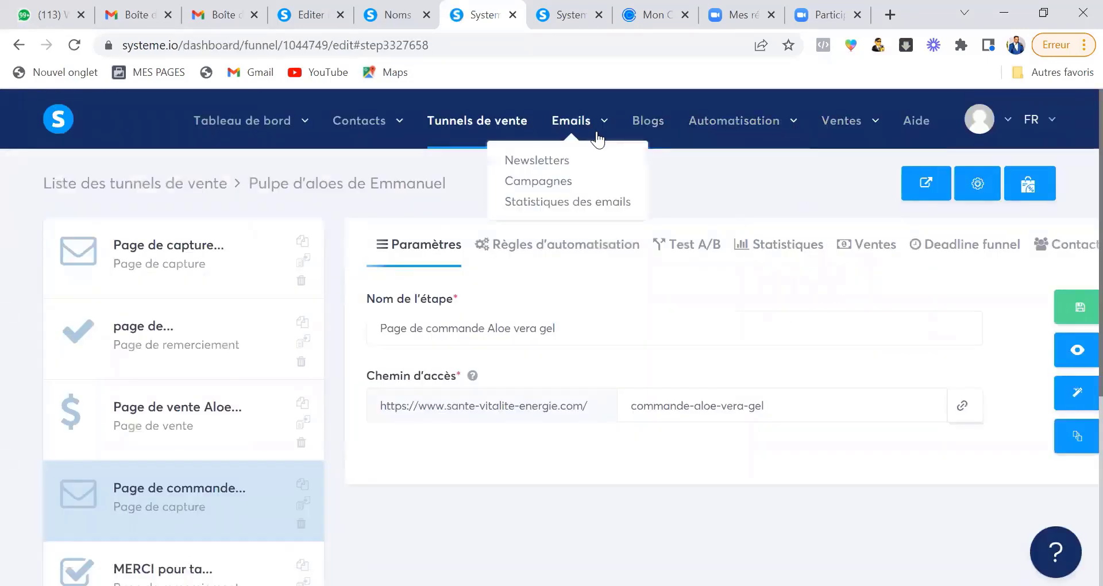
{"action": "left_click", "coordinate": [560, 187]}
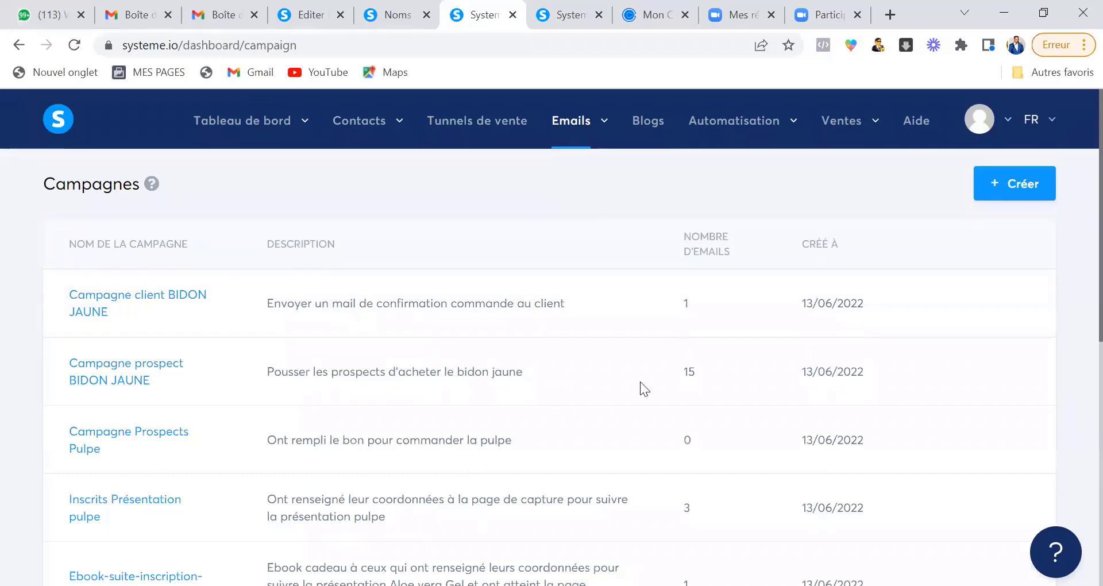
{"action": "mouse_move", "coordinate": [640, 382]}
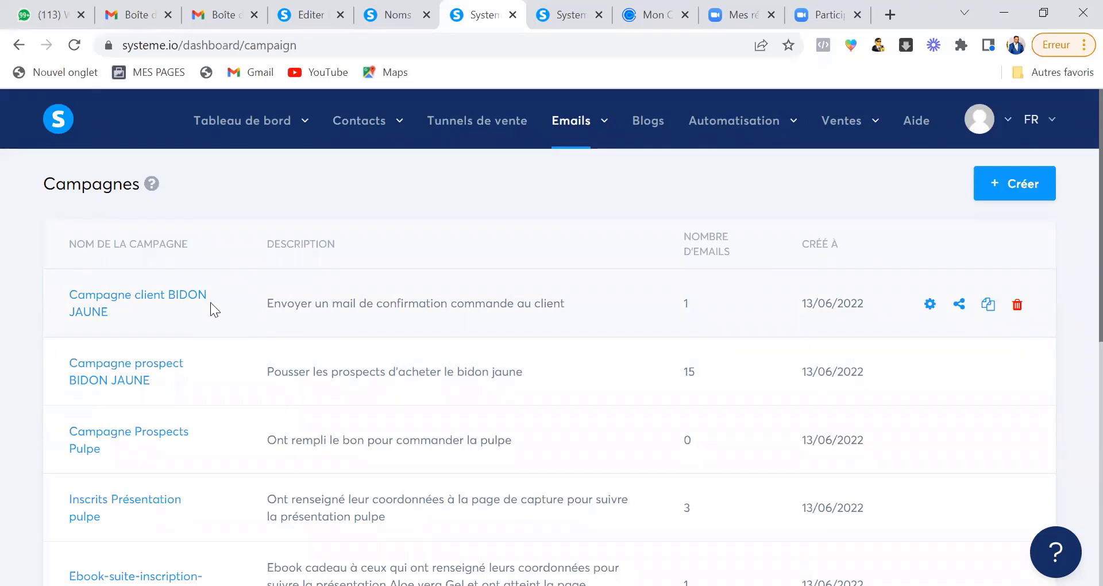
Open the list of courses and look through the modules of the last DEFI 14 JOURS EAGLE NETWORKER course
{"action": "mouse_move", "coordinate": [842, 121]}
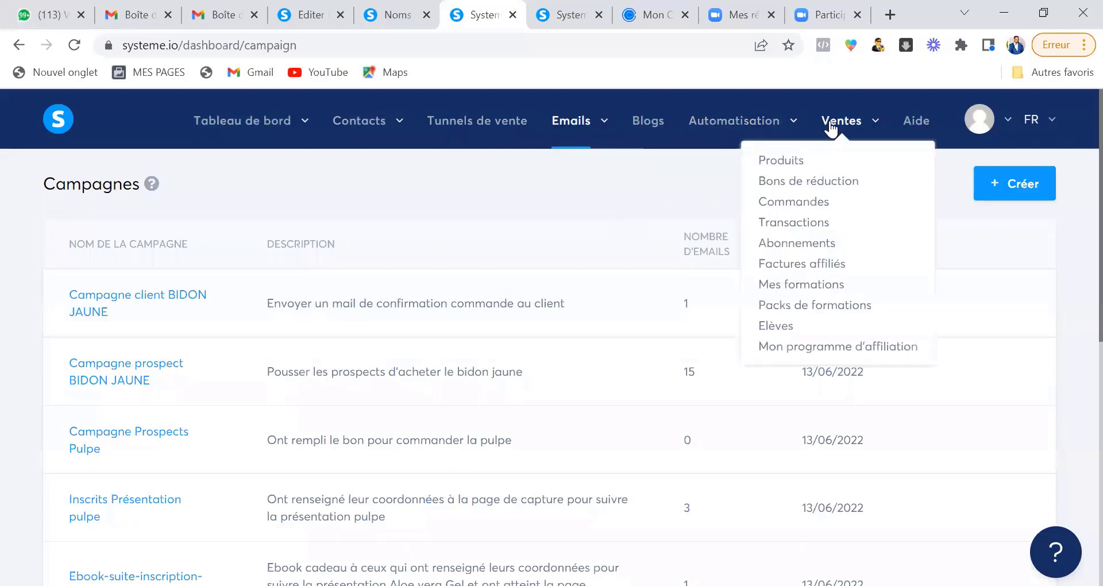
{"action": "left_click", "coordinate": [833, 285]}
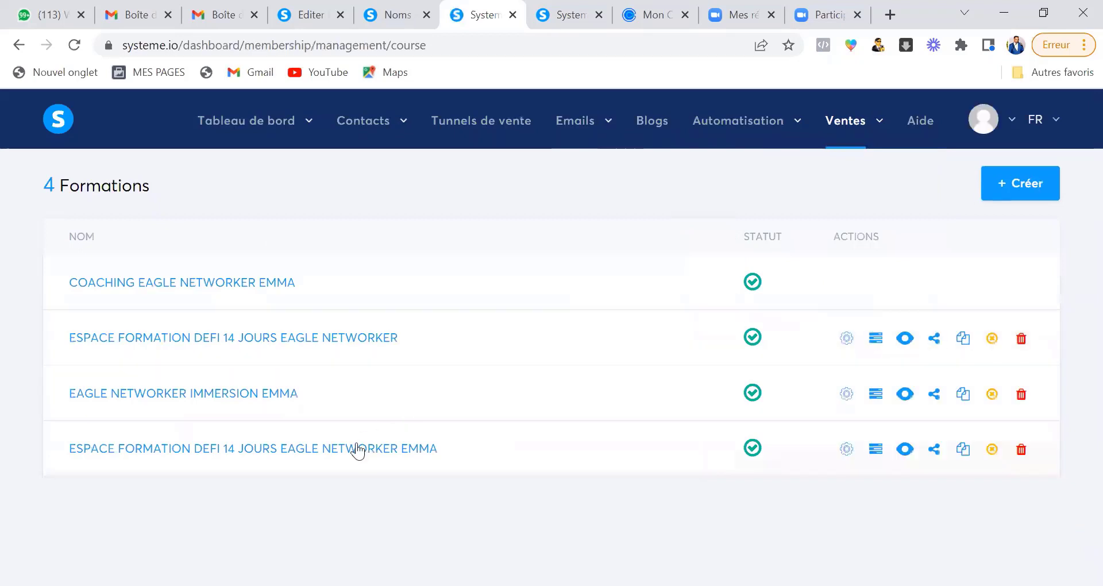
{"action": "left_click", "coordinate": [356, 444]}
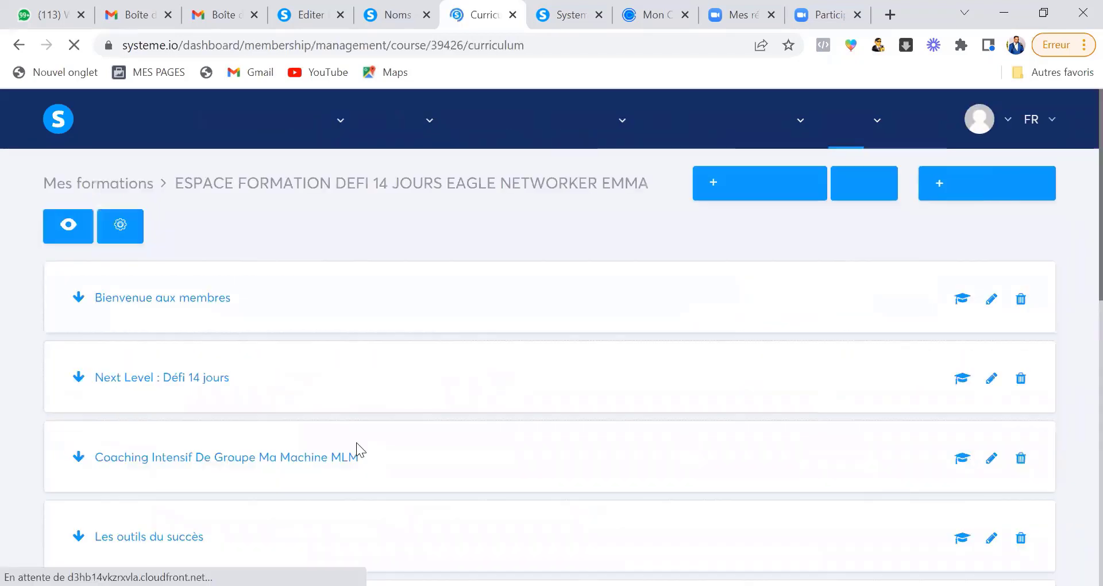
{"action": "scroll", "coordinate": [482, 320], "scroll_direction": "down", "scroll_amount": 5}
{"action": "scroll", "coordinate": [482, 320], "scroll_direction": "up", "scroll_amount": 5}
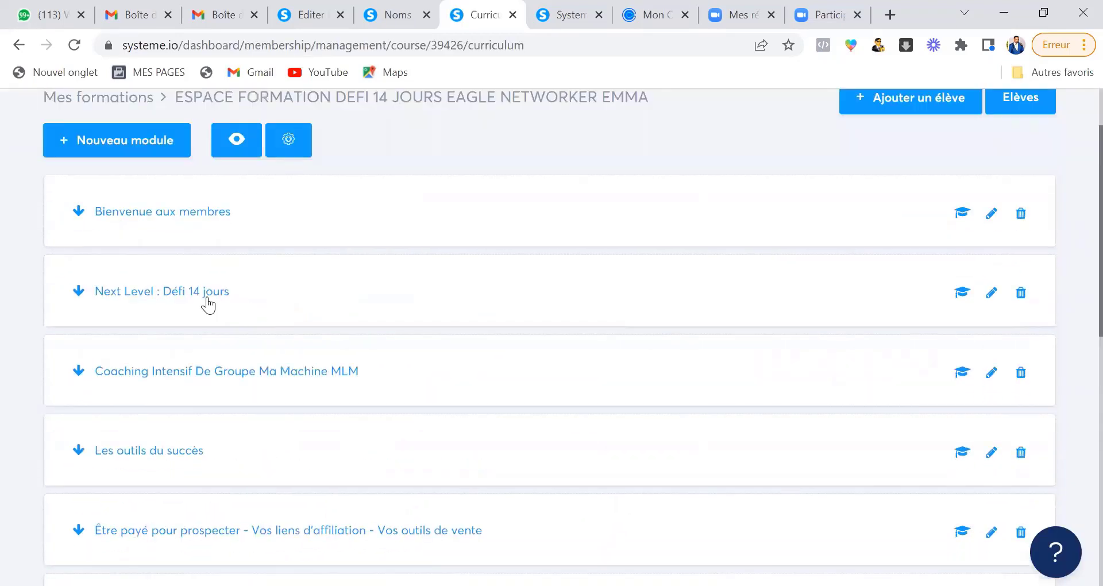
Expand the "Next Level : Défi 14 jours" module and look through its daily lessons
{"action": "left_click", "coordinate": [207, 296]}
{"action": "scroll", "coordinate": [456, 343], "scroll_direction": "down", "scroll_amount": 3}
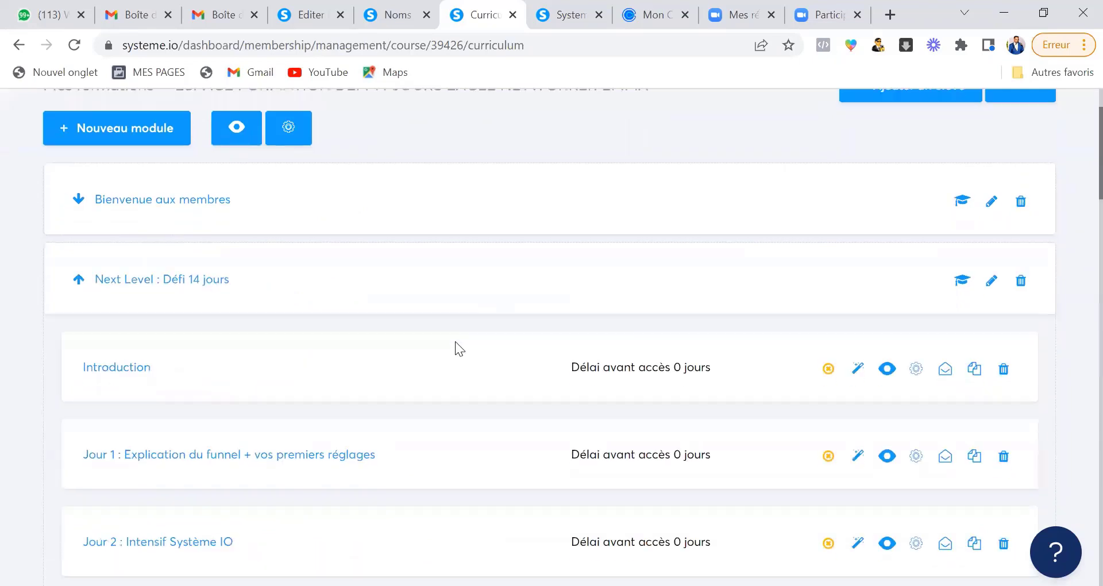
{"action": "scroll", "coordinate": [455, 341], "scroll_direction": "down", "scroll_amount": 1}
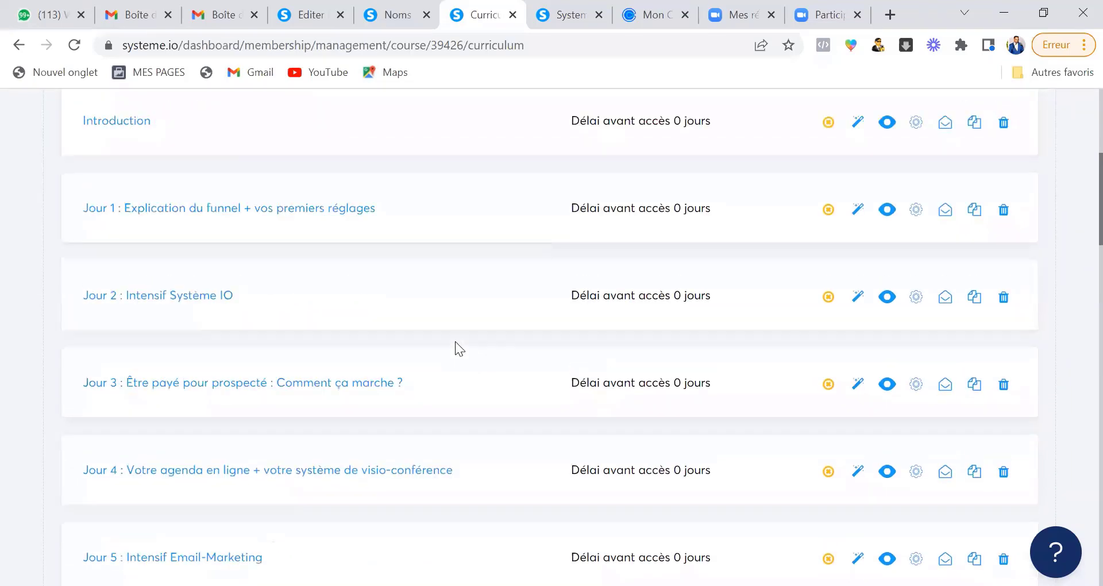
{"action": "scroll", "coordinate": [455, 349], "scroll_direction": "up", "scroll_amount": 1}
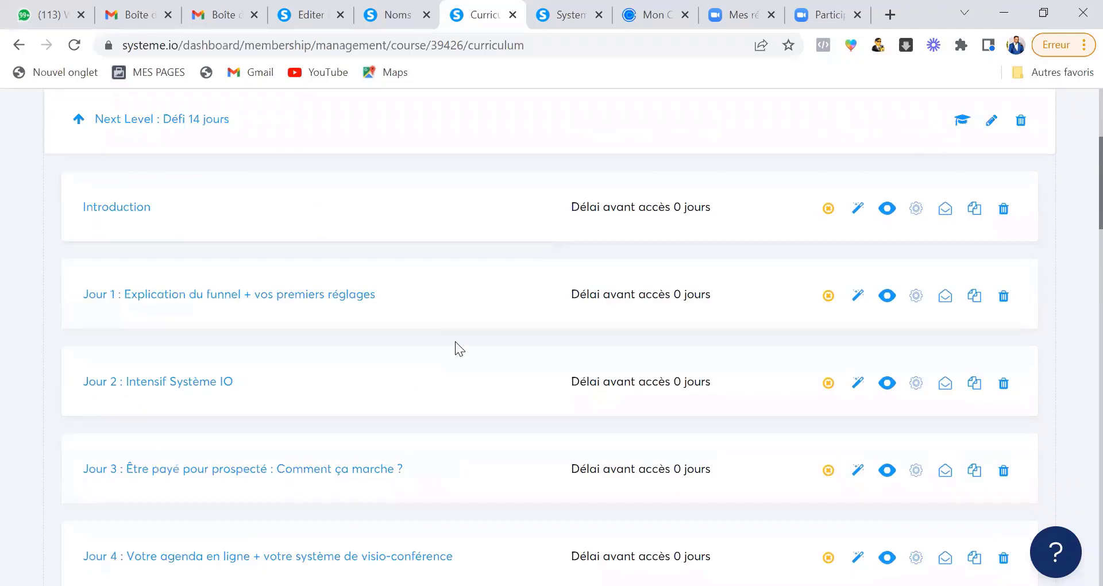
{"action": "scroll", "coordinate": [455, 343], "scroll_direction": "down", "scroll_amount": 1}
{"action": "scroll", "coordinate": [455, 342], "scroll_direction": "down", "scroll_amount": 1}
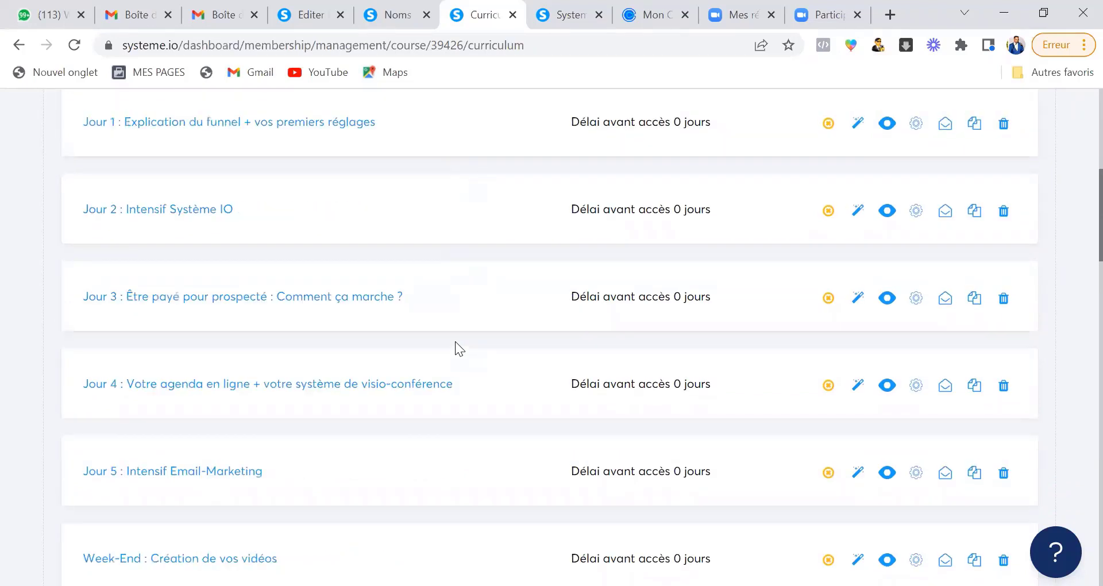
Open the "Jour 5 : Intensif Email-Marketing" lesson and look through its download links down to the e-mail files
{"action": "left_click", "coordinate": [201, 474]}
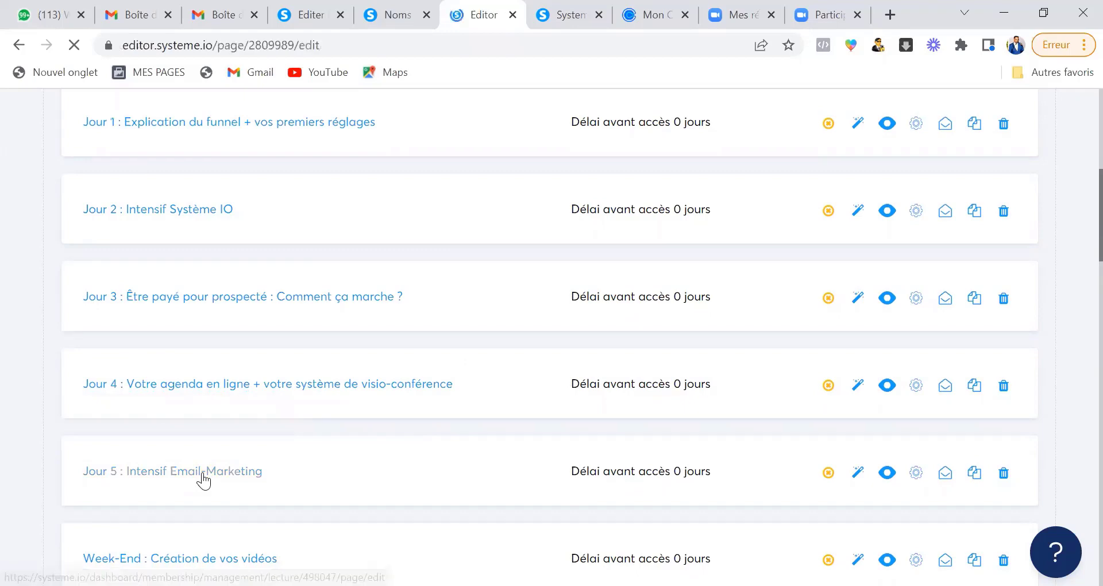
{"action": "scroll", "coordinate": [622, 350], "scroll_direction": "down", "scroll_amount": 5}
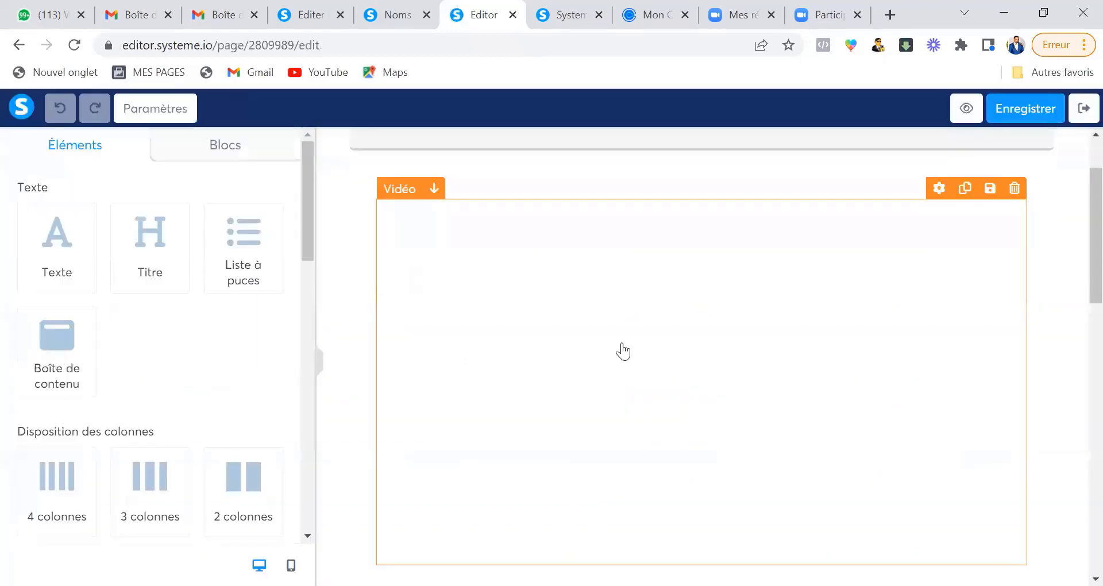
{"action": "scroll", "coordinate": [623, 350], "scroll_direction": "down", "scroll_amount": 8}
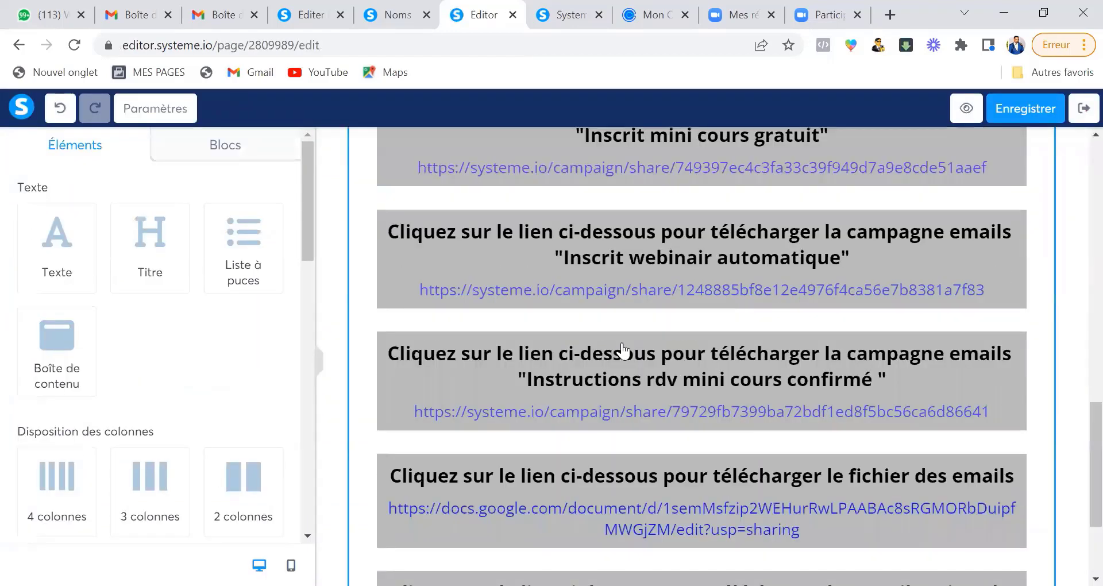
{"action": "scroll", "coordinate": [622, 350], "scroll_direction": "down", "scroll_amount": 3}
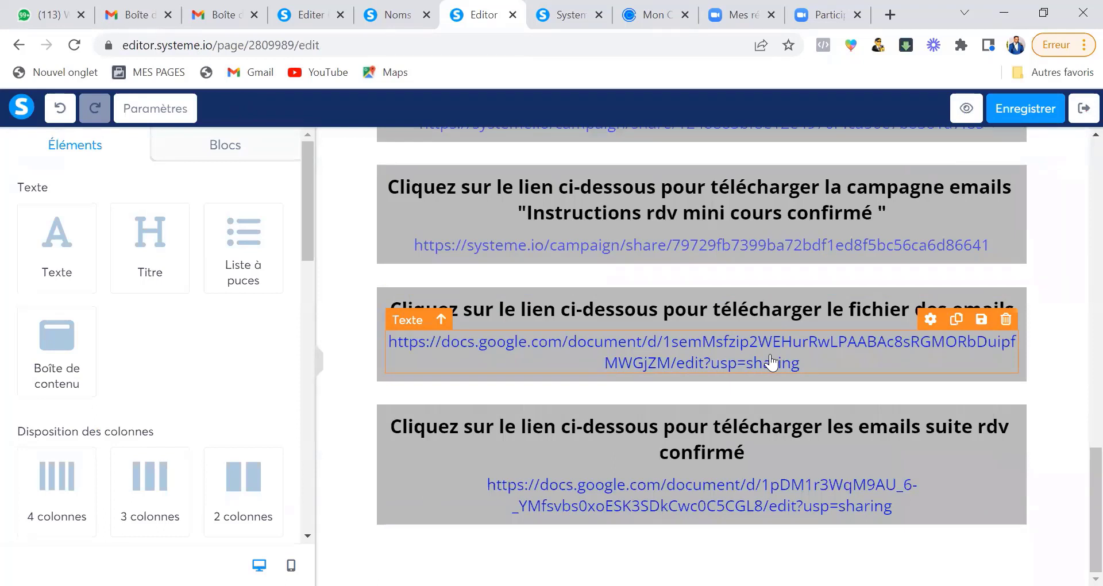
Review the Jour 5 lesson's video and its C9 et FIT campaign download links, and exit the editor to the course's modules
{"action": "scroll", "coordinate": [772, 362], "scroll_direction": "up", "scroll_amount": 10}
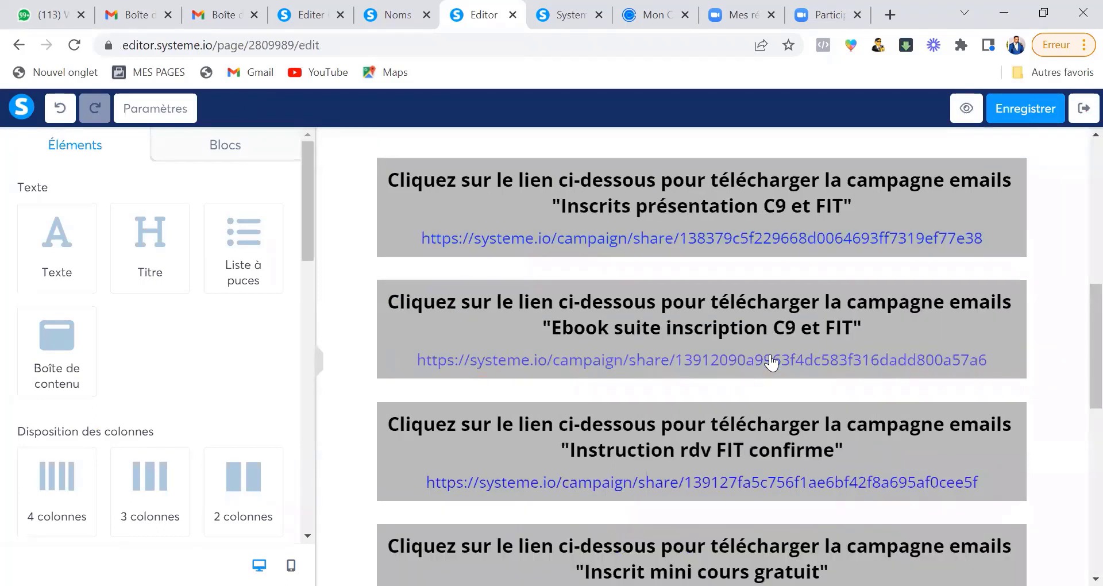
{"action": "scroll", "coordinate": [771, 362], "scroll_direction": "up", "scroll_amount": 2}
{"action": "scroll", "coordinate": [575, 289], "scroll_direction": "down", "scroll_amount": 1}
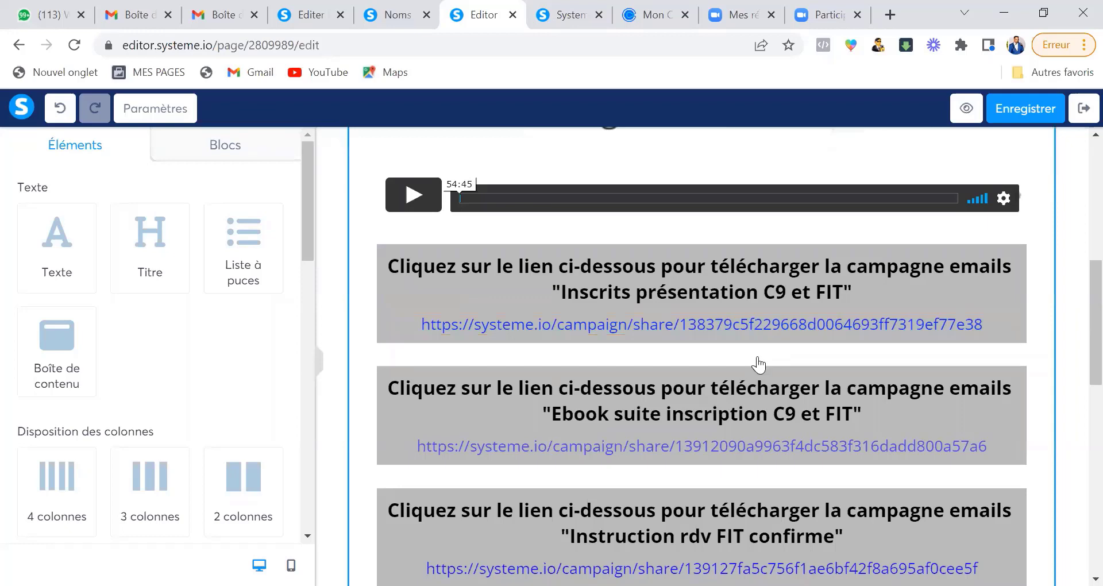
{"action": "scroll", "coordinate": [758, 368], "scroll_direction": "up", "scroll_amount": 6}
{"action": "scroll", "coordinate": [759, 381], "scroll_direction": "down", "scroll_amount": 2}
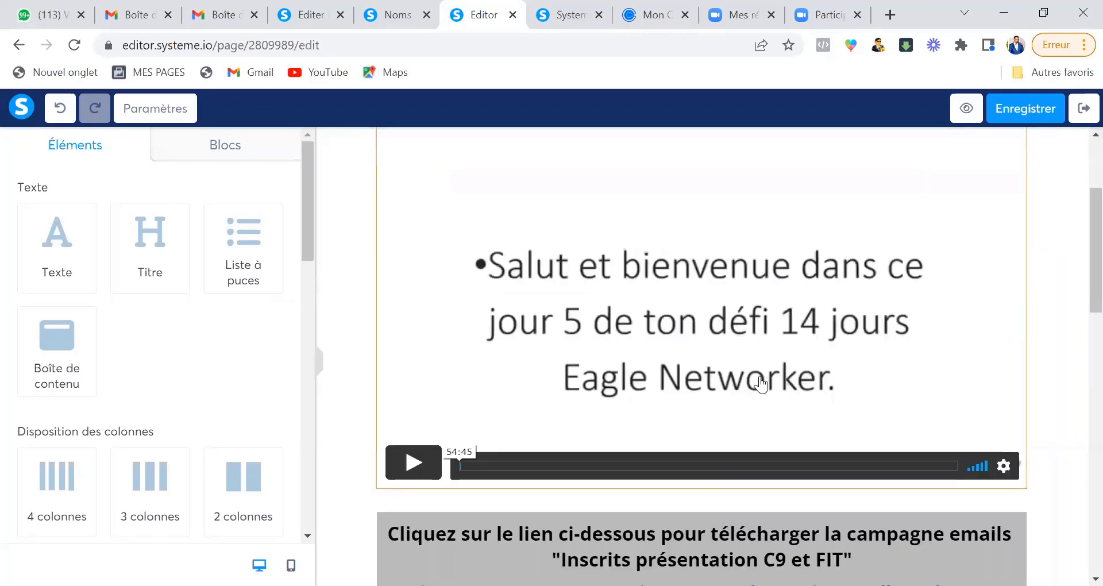
{"action": "scroll", "coordinate": [761, 384], "scroll_direction": "down", "scroll_amount": 2}
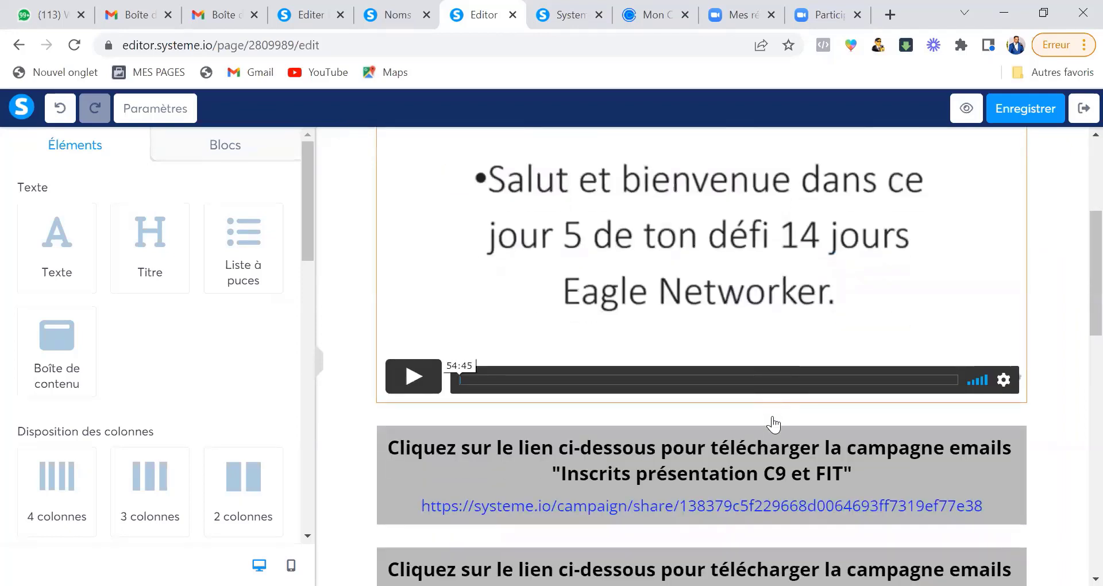
{"action": "scroll", "coordinate": [773, 425], "scroll_direction": "down", "scroll_amount": 2}
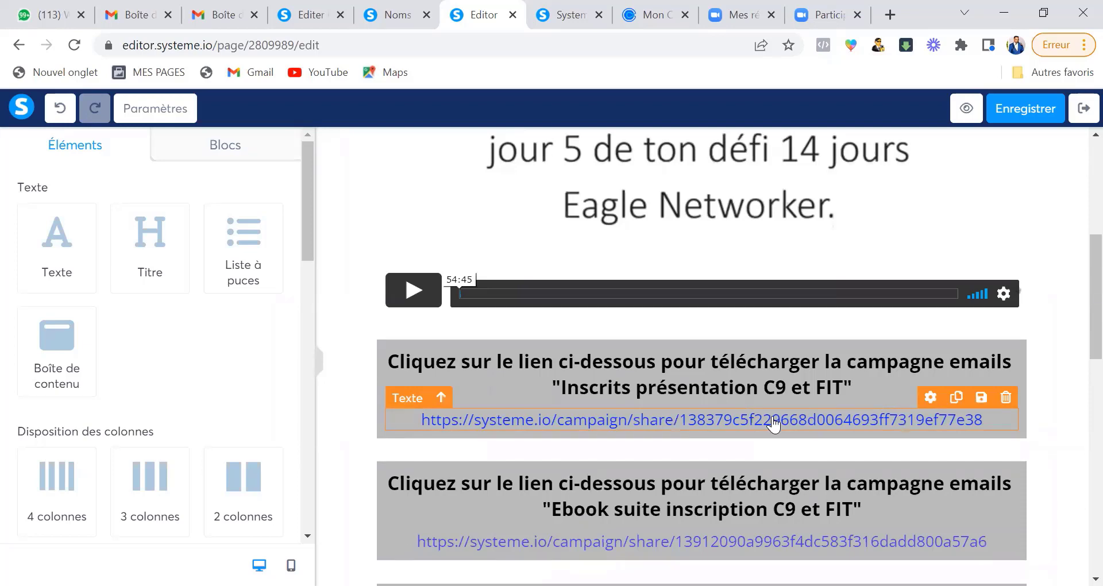
{"action": "scroll", "coordinate": [877, 304], "scroll_direction": "up", "scroll_amount": 4}
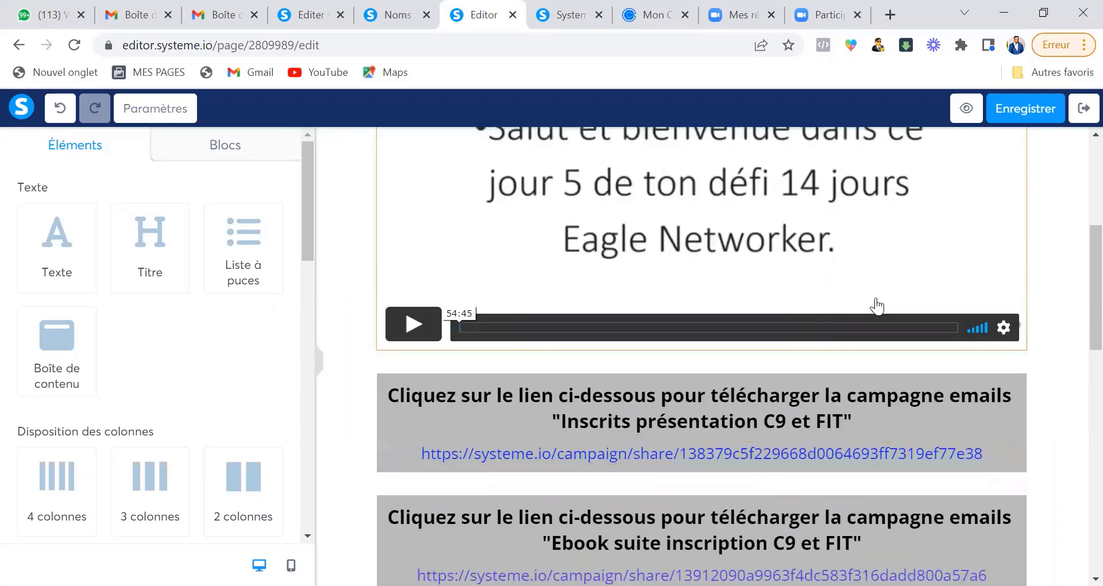
{"action": "scroll", "coordinate": [876, 305], "scroll_direction": "up", "scroll_amount": 4}
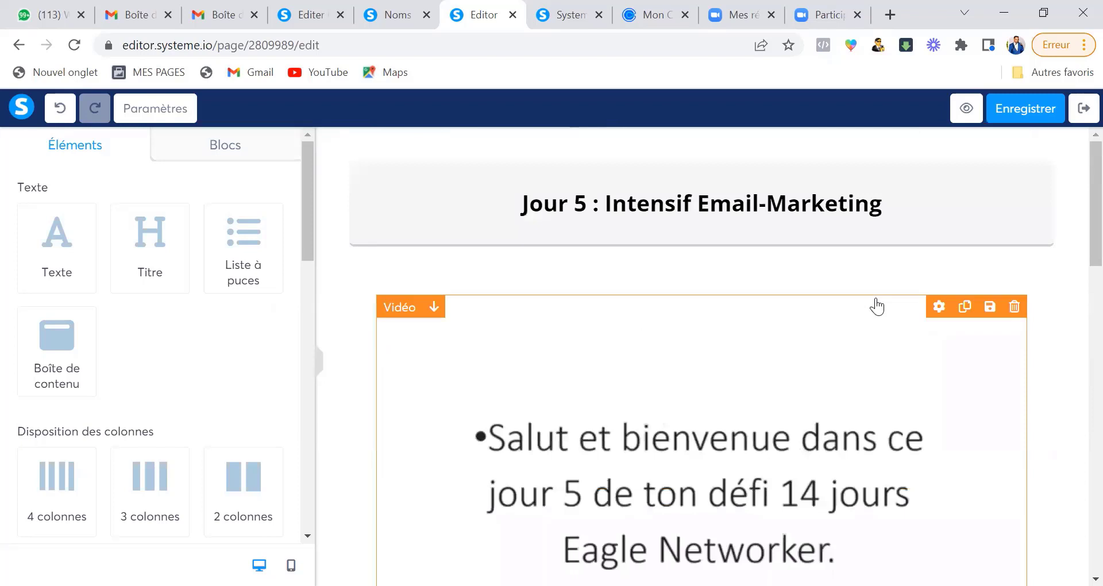
{"action": "left_click", "coordinate": [1082, 113]}
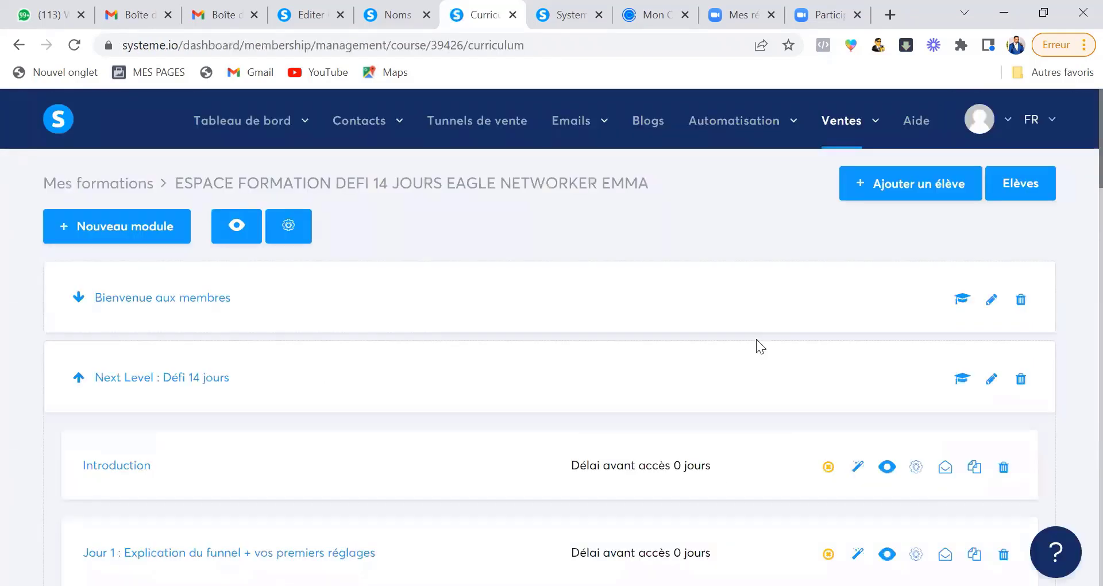
Open "Campagne prospect BIDON JAUNE" from the e-mail campaigns and look through its list of e-mails
{"action": "mouse_move", "coordinate": [578, 148]}
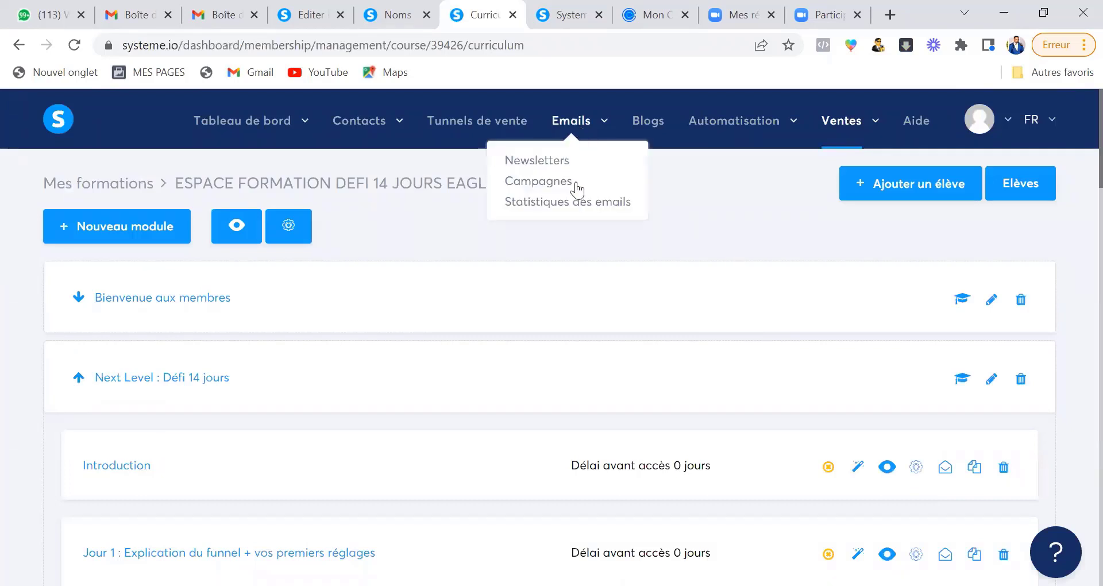
{"action": "left_click", "coordinate": [558, 181]}
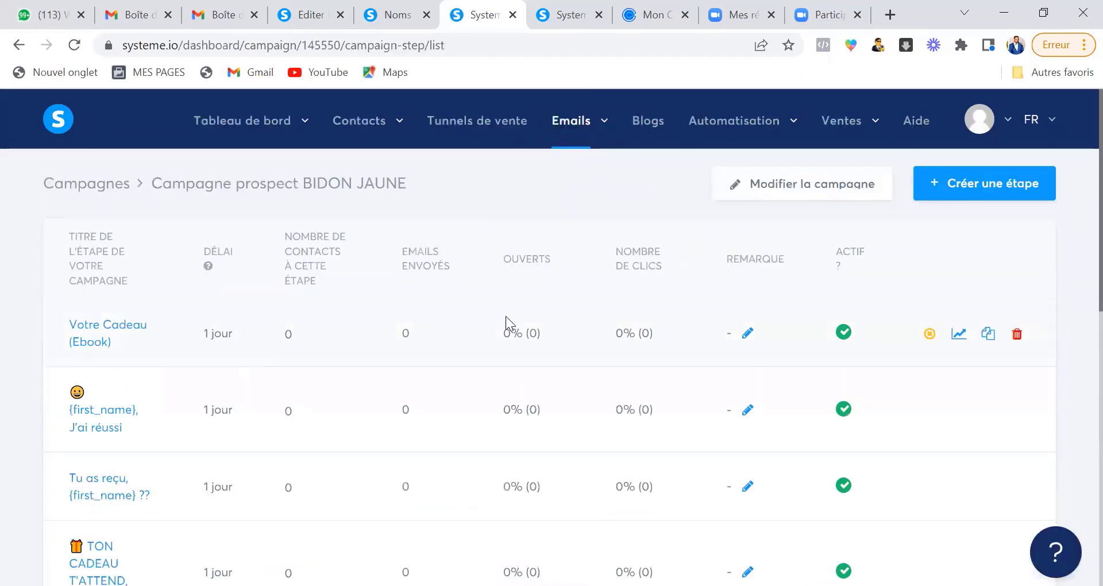
{"action": "scroll", "coordinate": [504, 318], "scroll_direction": "down", "scroll_amount": 10}
{"action": "scroll", "coordinate": [505, 318], "scroll_direction": "up", "scroll_amount": 8}
{"action": "scroll", "coordinate": [505, 318], "scroll_direction": "up", "scroll_amount": 3}
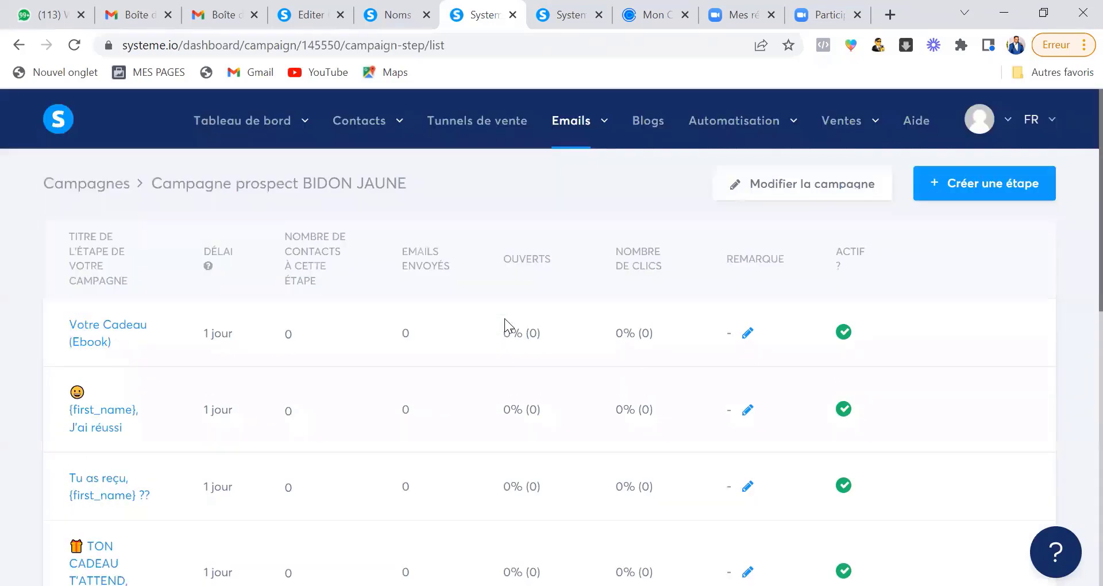
{"action": "scroll", "coordinate": [120, 272], "scroll_direction": "down", "scroll_amount": 2}
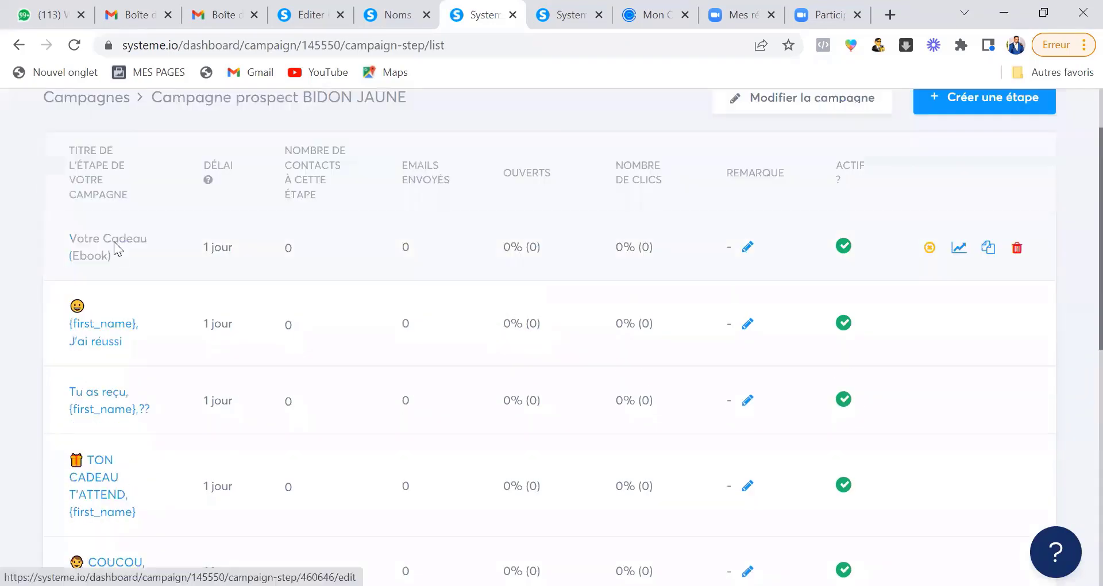
Open the "Votre Cadeau (Ebook)" e-mail of the campaign and read through its body, sending settings and attachment
{"action": "left_click", "coordinate": [114, 247]}
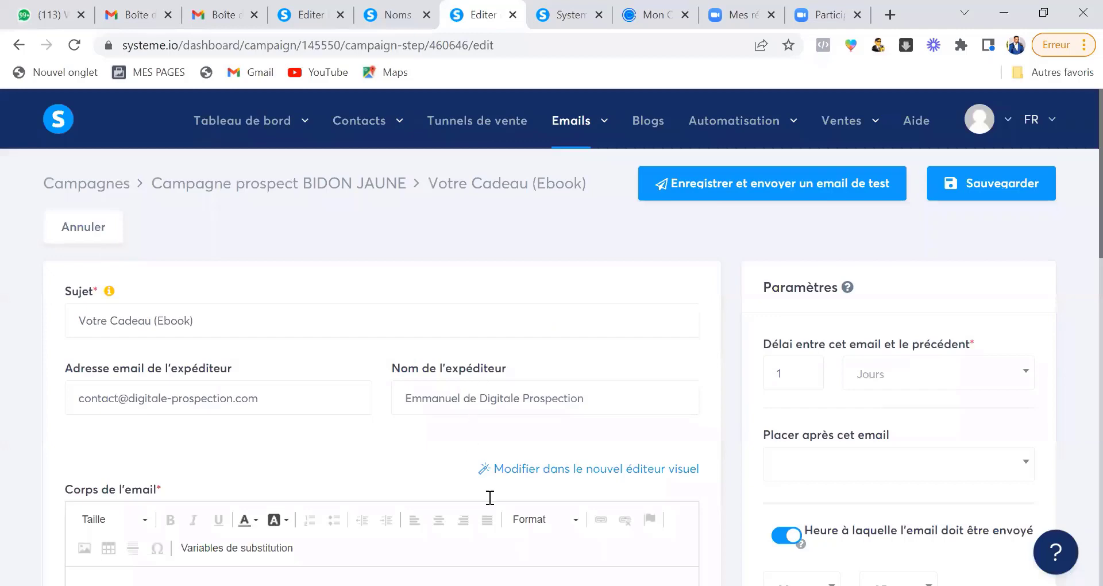
{"action": "scroll", "coordinate": [482, 494], "scroll_direction": "down", "scroll_amount": 6}
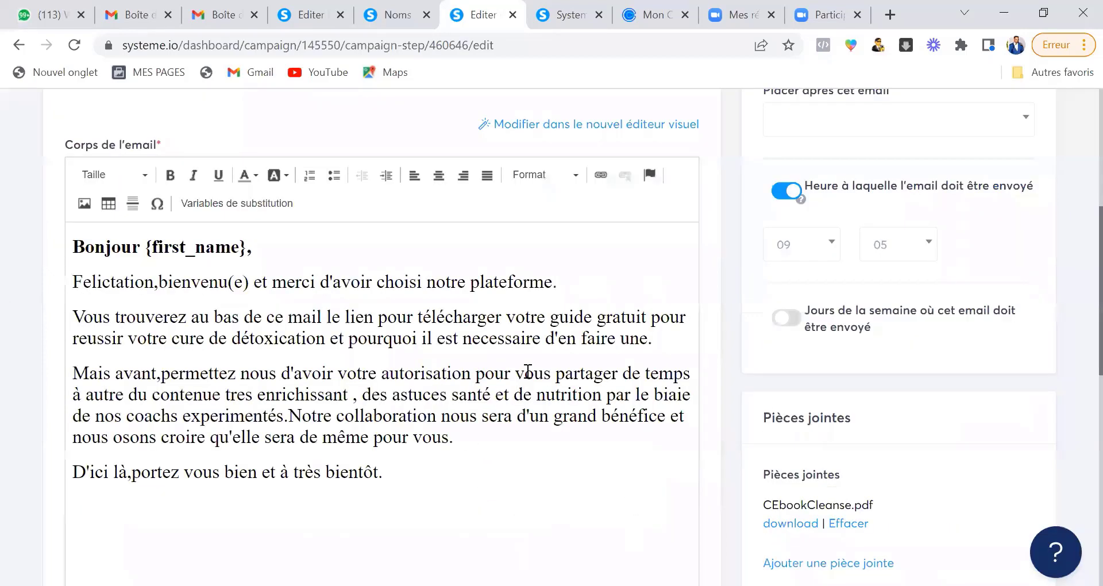
{"action": "scroll", "coordinate": [527, 370], "scroll_direction": "up", "scroll_amount": 6}
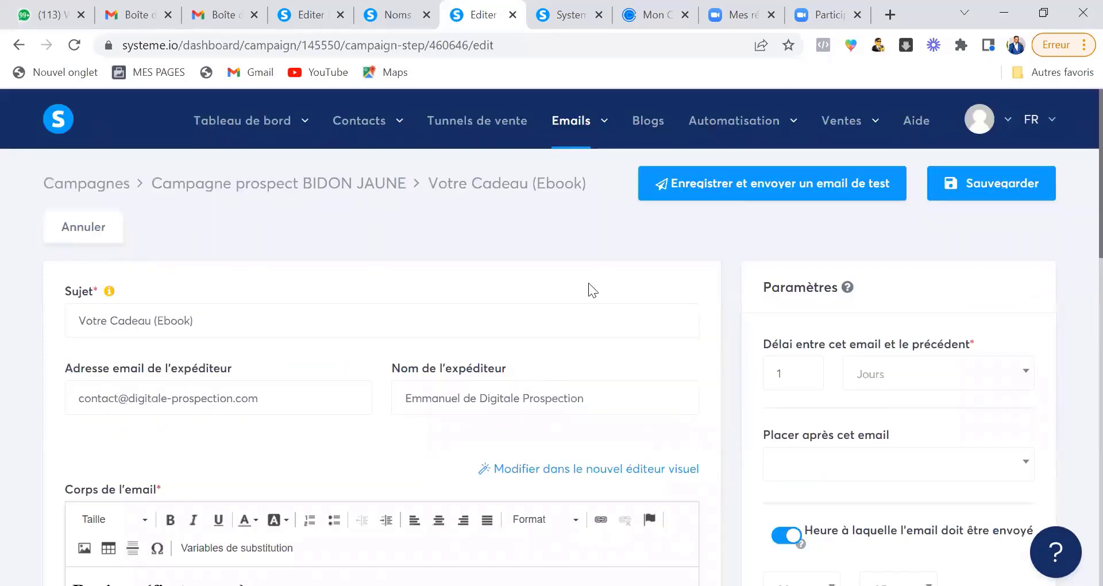
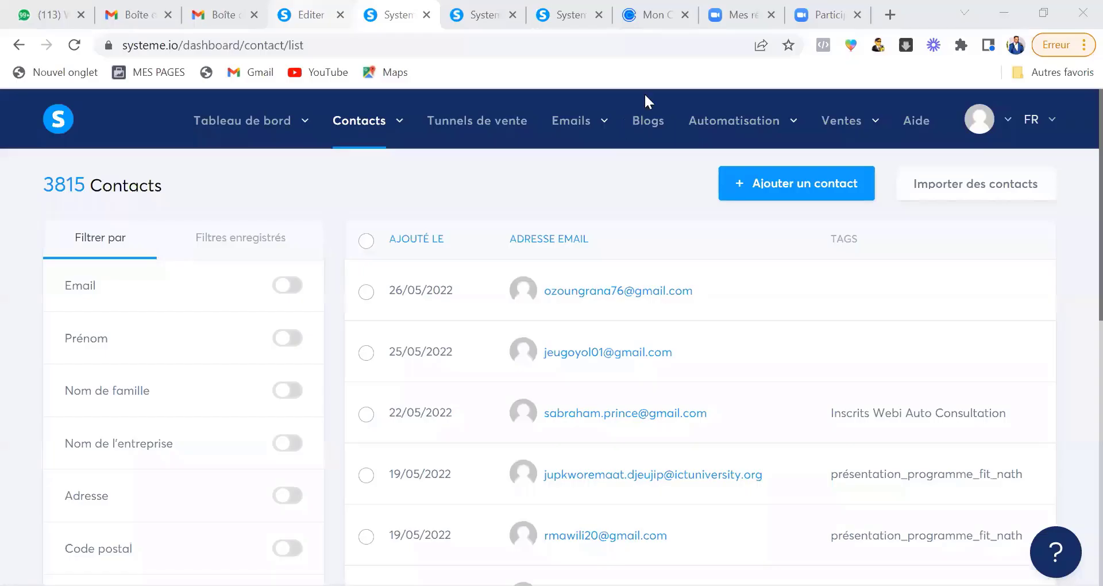
Switch to the Gmail inbox and open Google Drive from its Google apps
{"action": "left_click", "coordinate": [132, 14]}
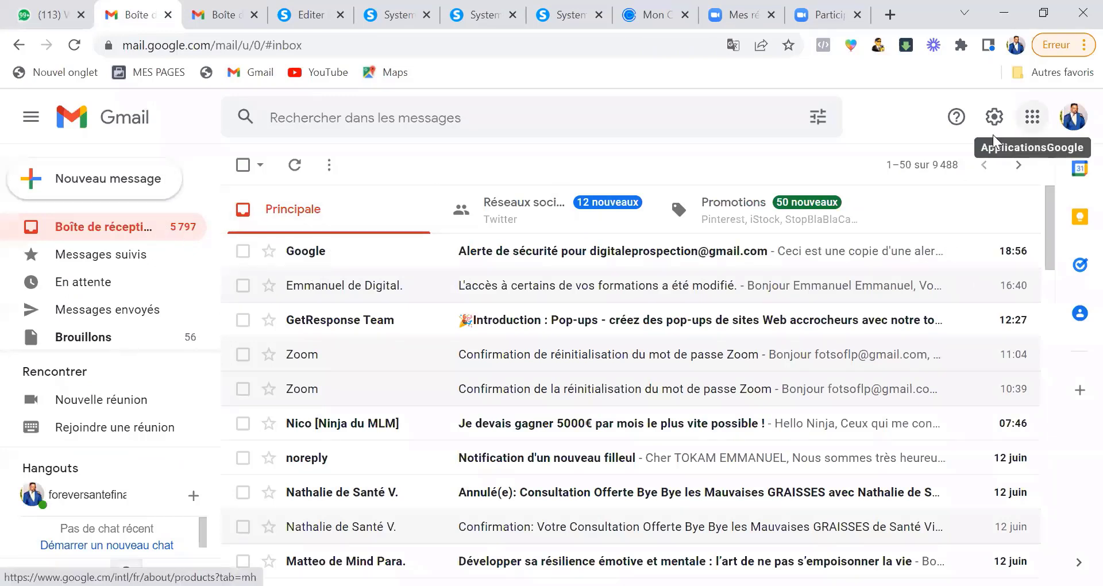
{"action": "left_click", "coordinate": [1032, 116]}
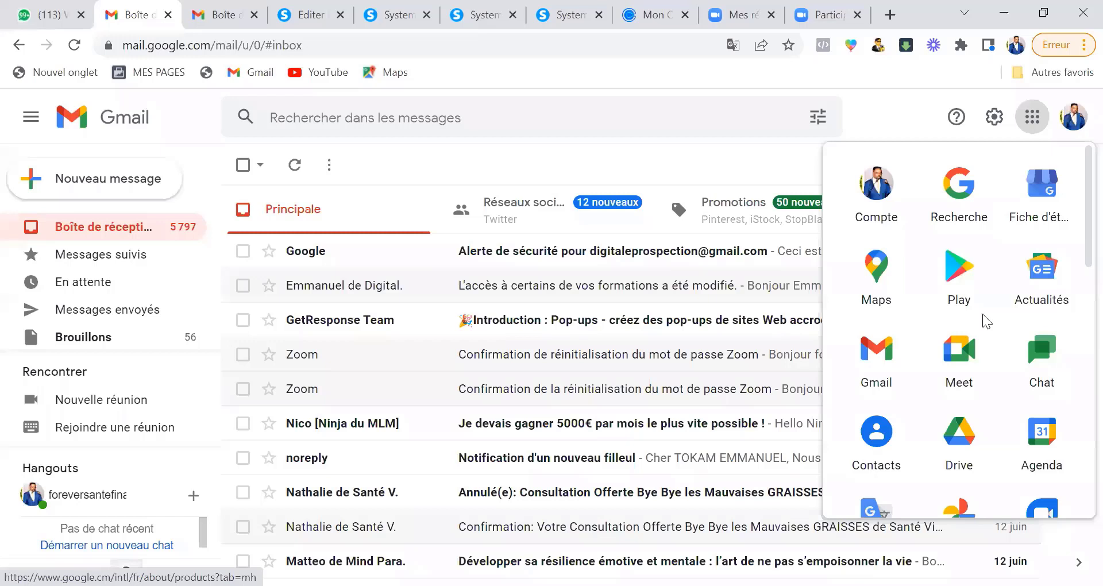
{"action": "left_click", "coordinate": [964, 436]}
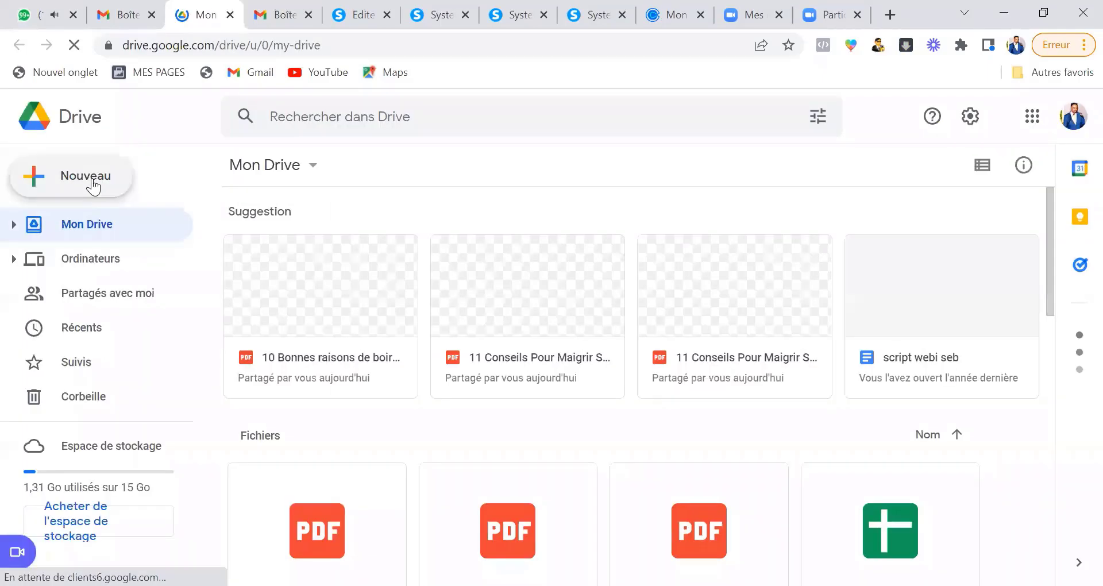
{"action": "left_click", "coordinate": [92, 183]}
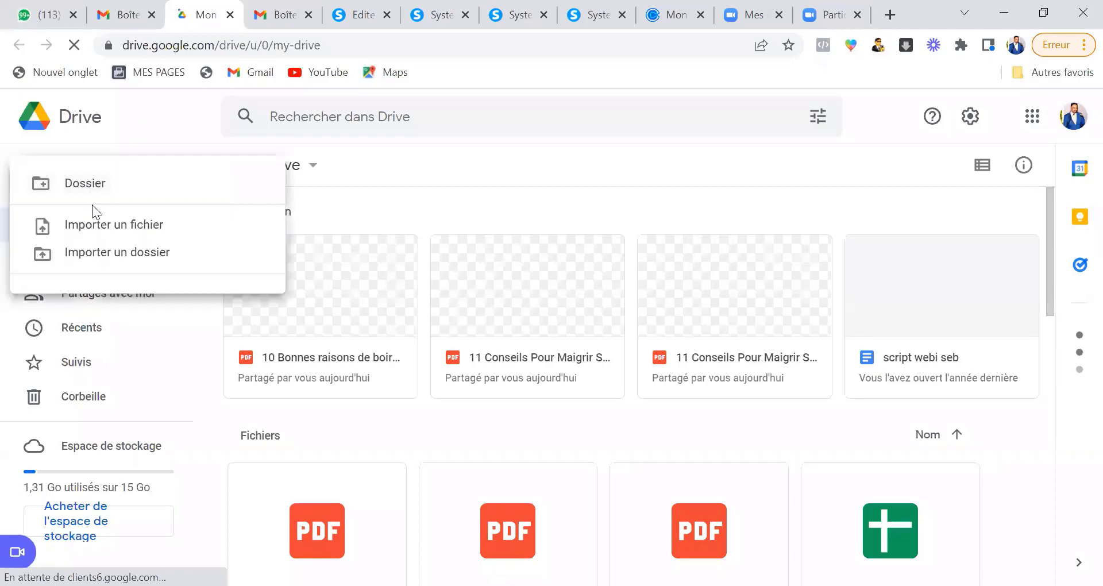
{"action": "left_click", "coordinate": [92, 227]}
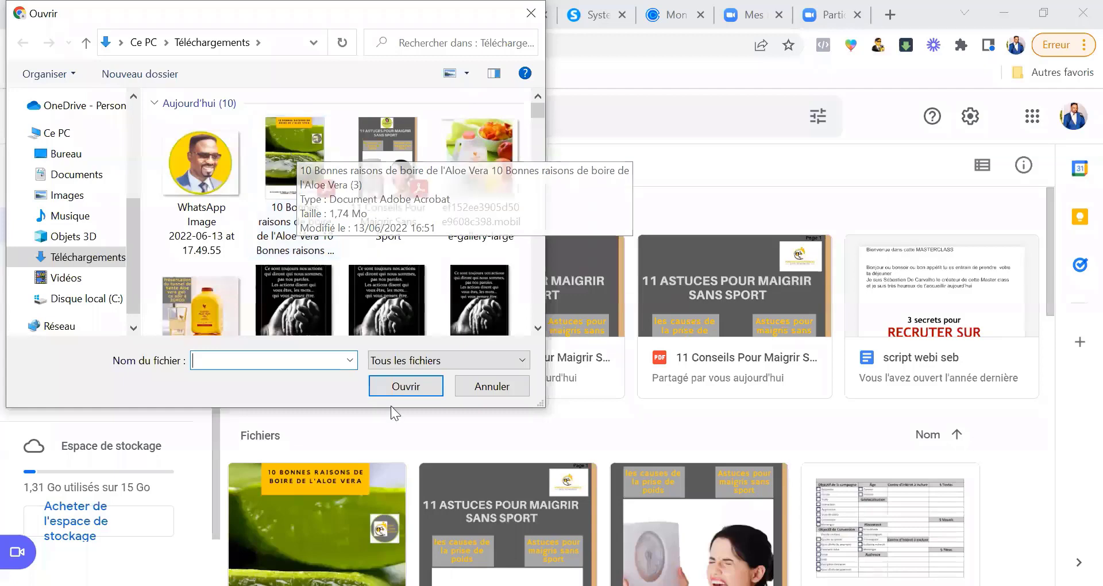
{"action": "left_click", "coordinate": [508, 388]}
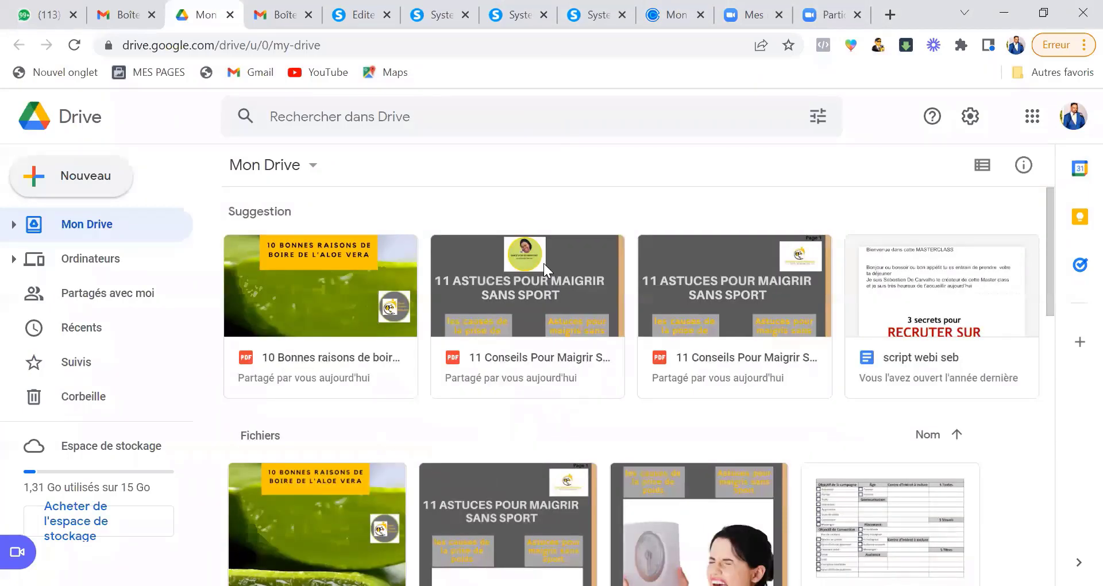
Copy the sharing link of the "10 Bonnes raisons de boire de l'Aloe Vera" PDF and close its sharing settings
{"action": "left_click", "coordinate": [349, 302]}
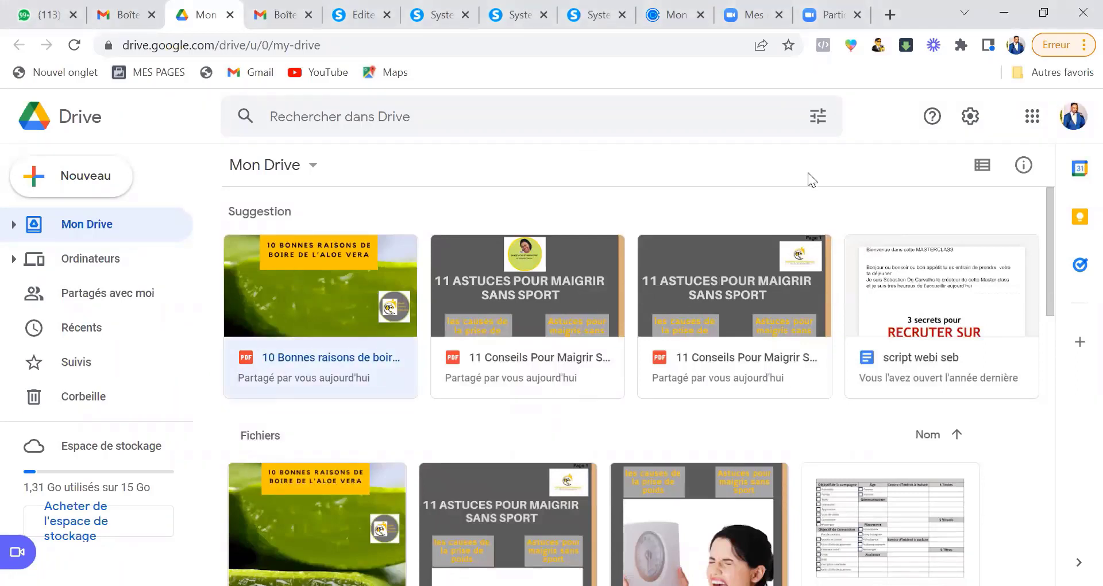
{"action": "left_click", "coordinate": [970, 116]}
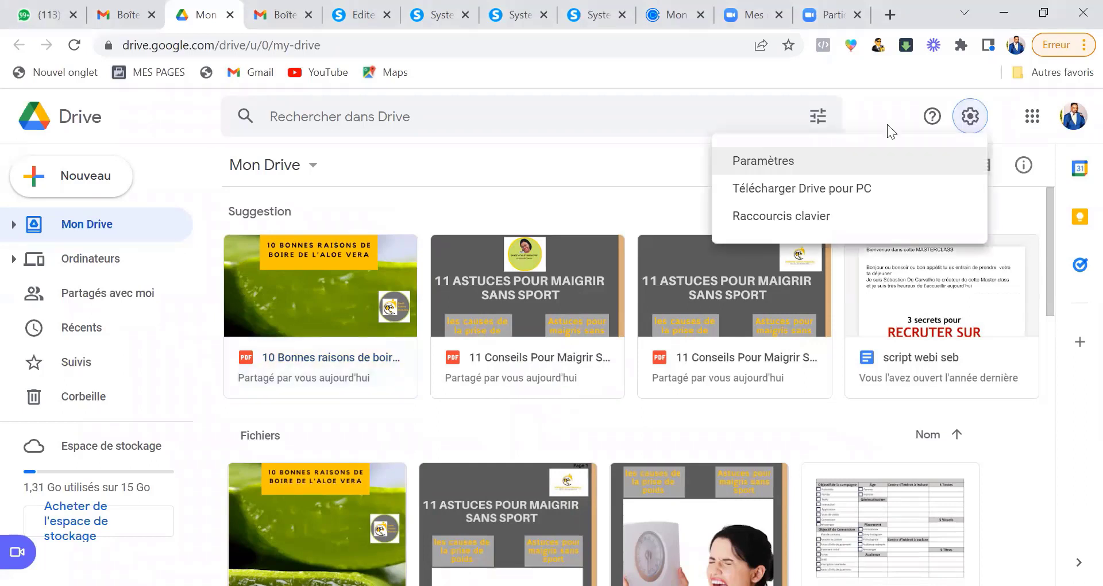
{"action": "left_click", "coordinate": [630, 185]}
{"action": "left_click", "coordinate": [281, 309]}
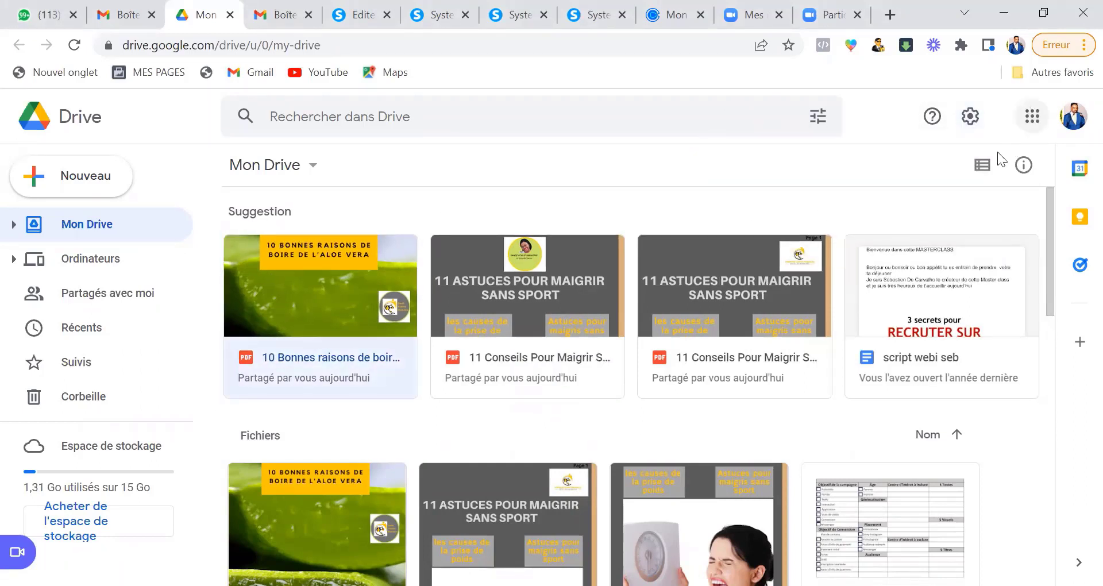
{"action": "left_click", "coordinate": [344, 488]}
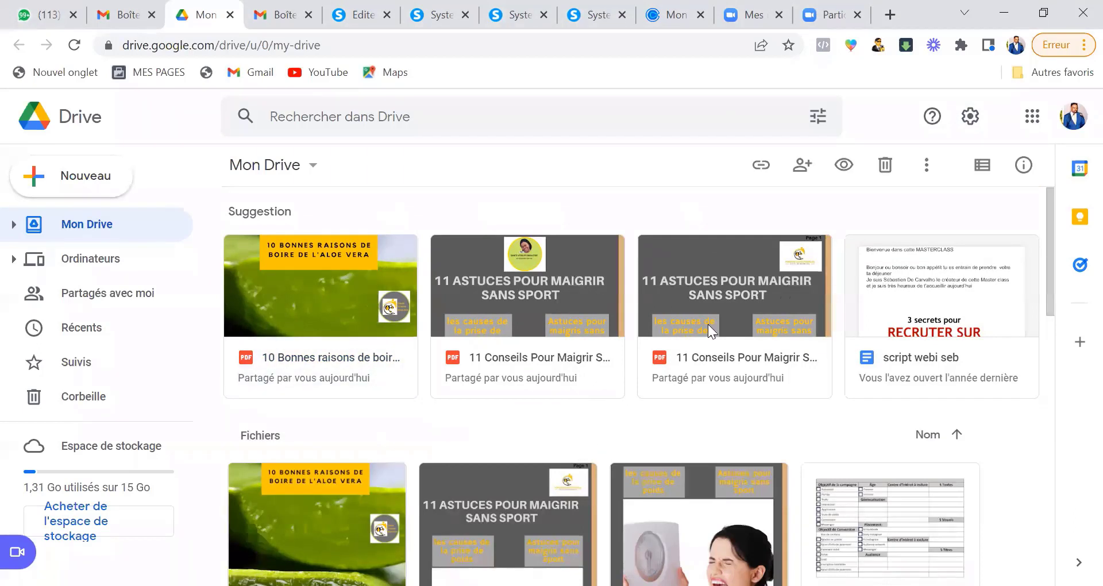
{"action": "left_click", "coordinate": [761, 166]}
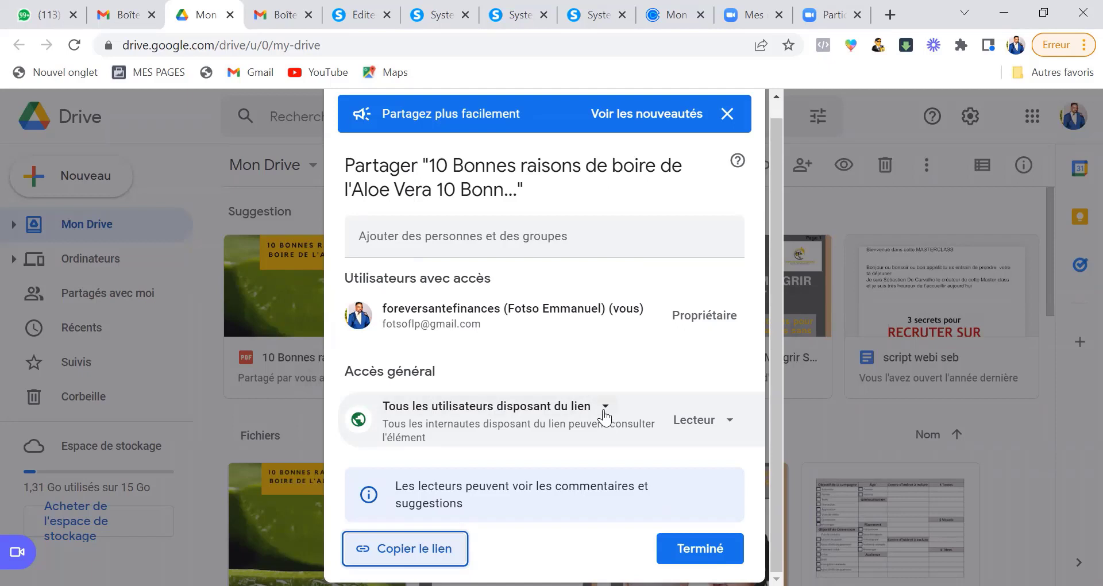
{"action": "left_click", "coordinate": [437, 551]}
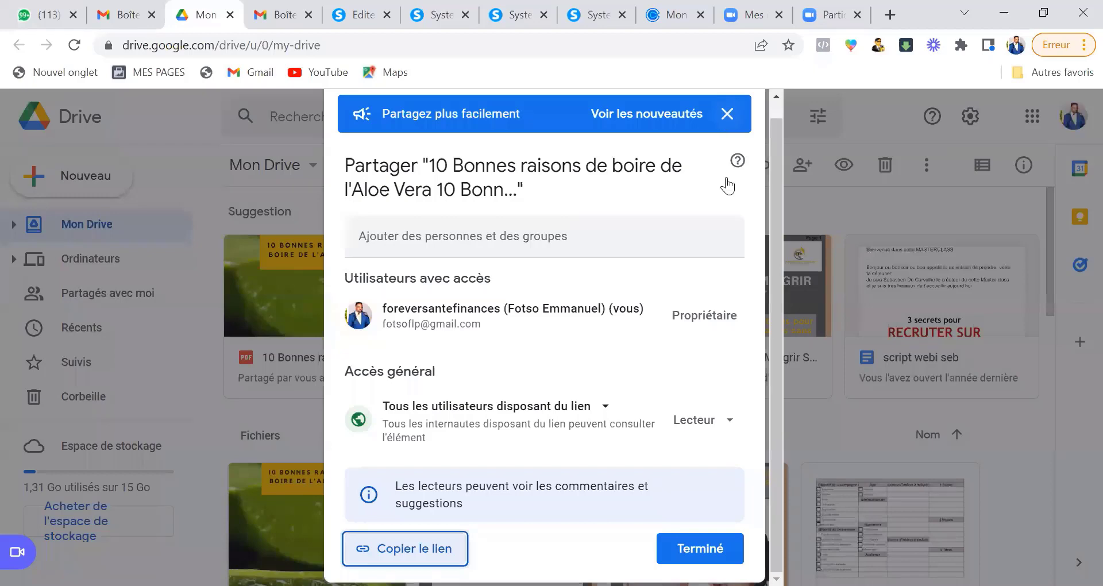
{"action": "left_click", "coordinate": [701, 551]}
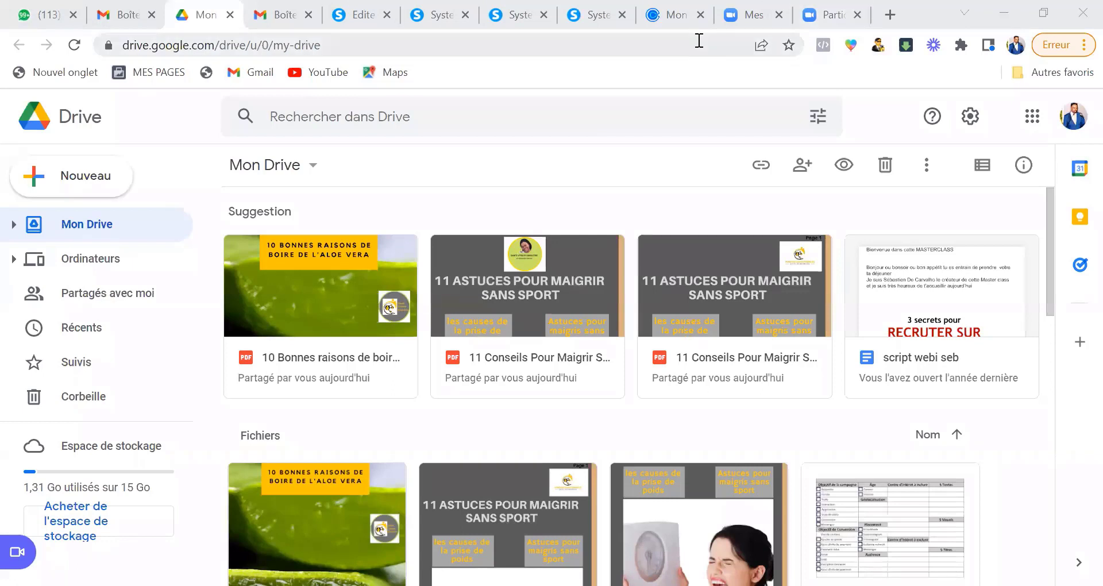
Switch to Canva in a new tab and open the shared design "10 Bonnes raisons de boire de l'Aloe Vera" for editing
{"action": "left_click", "coordinate": [890, 16]}
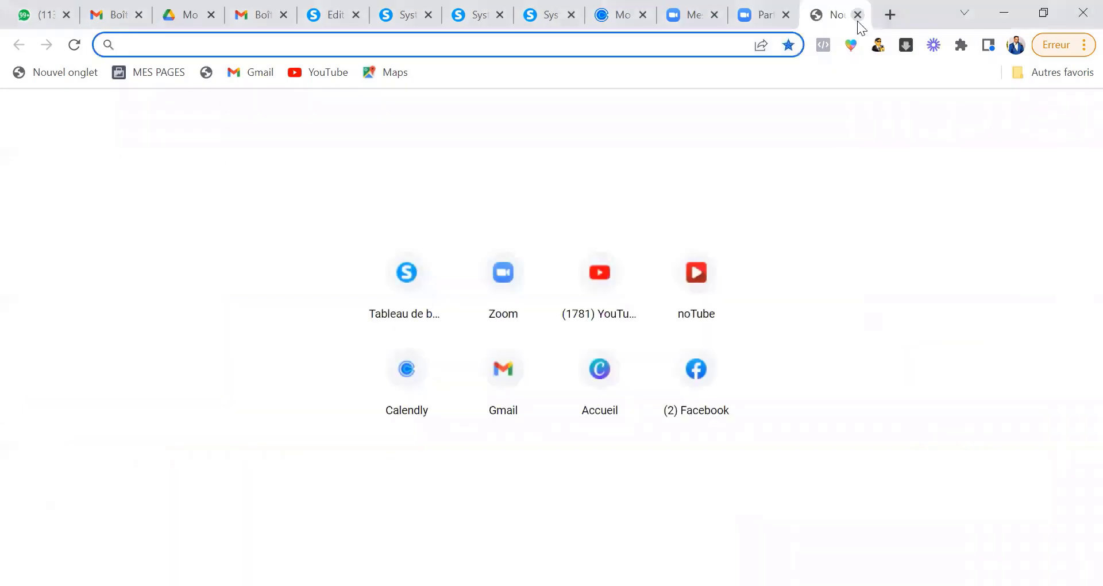
{"action": "type", "text": "canv"}
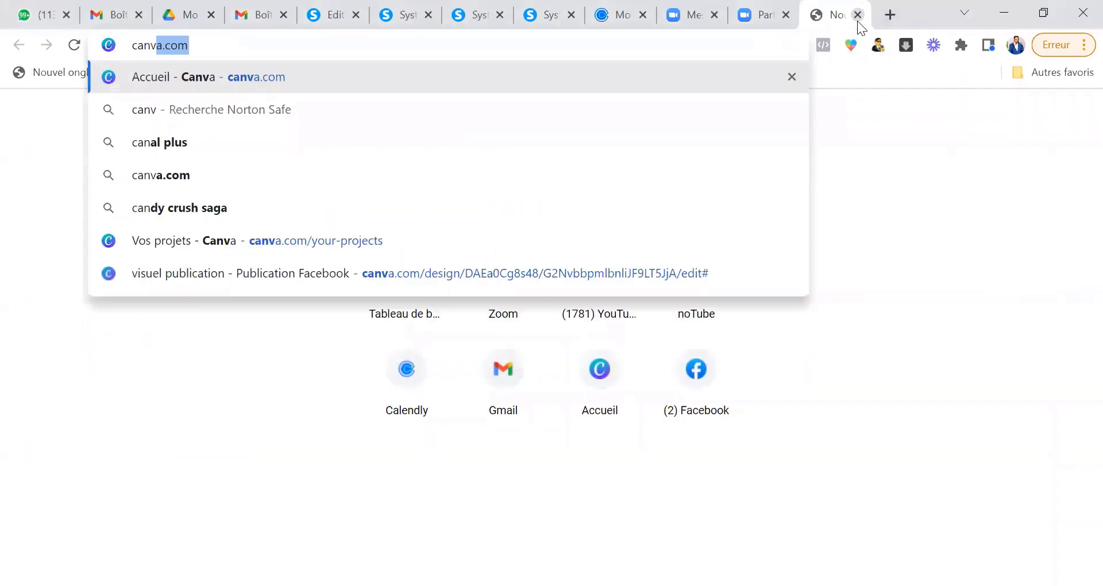
{"action": "key", "text": "Return"}
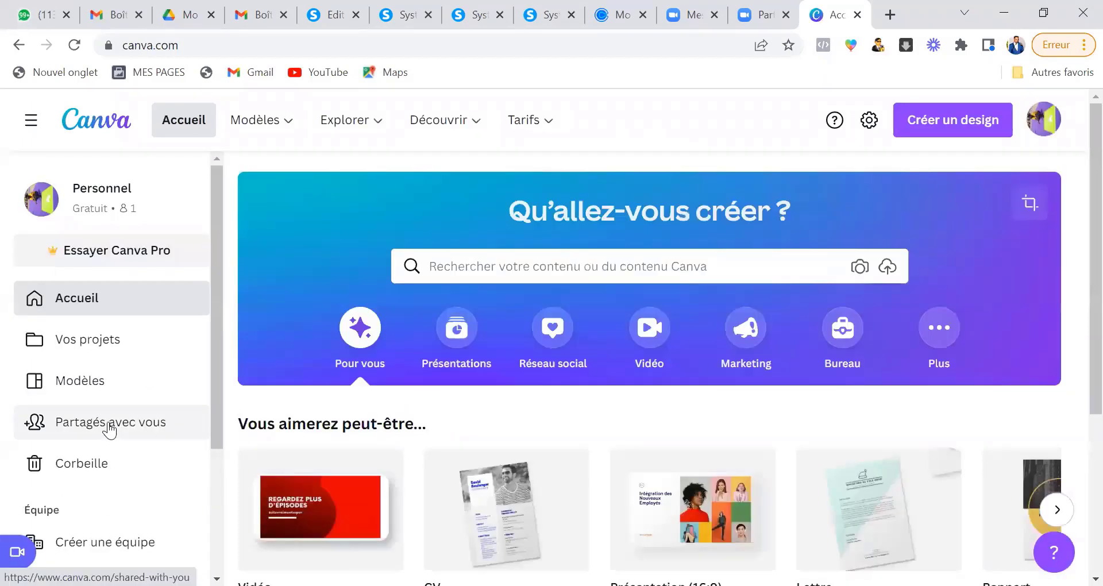
{"action": "left_click", "coordinate": [109, 426]}
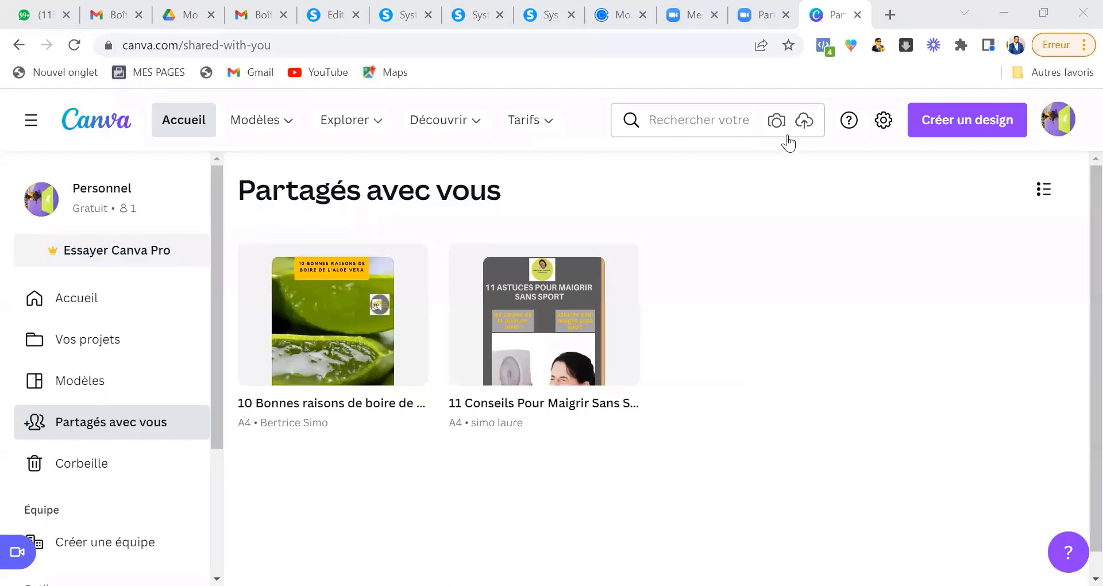
{"action": "left_click", "coordinate": [345, 353]}
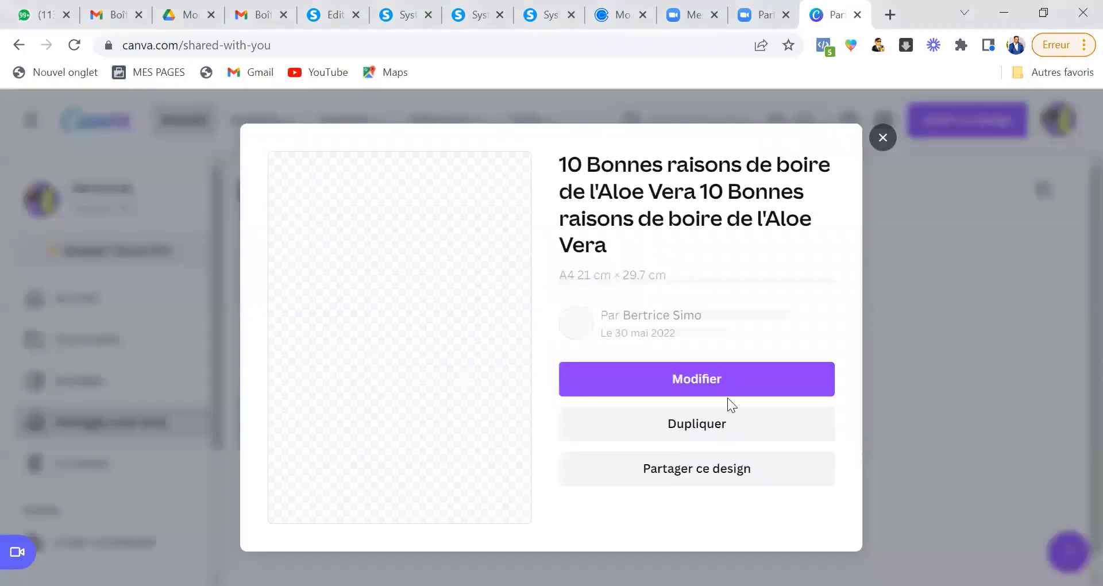
{"action": "left_click", "coordinate": [728, 382]}
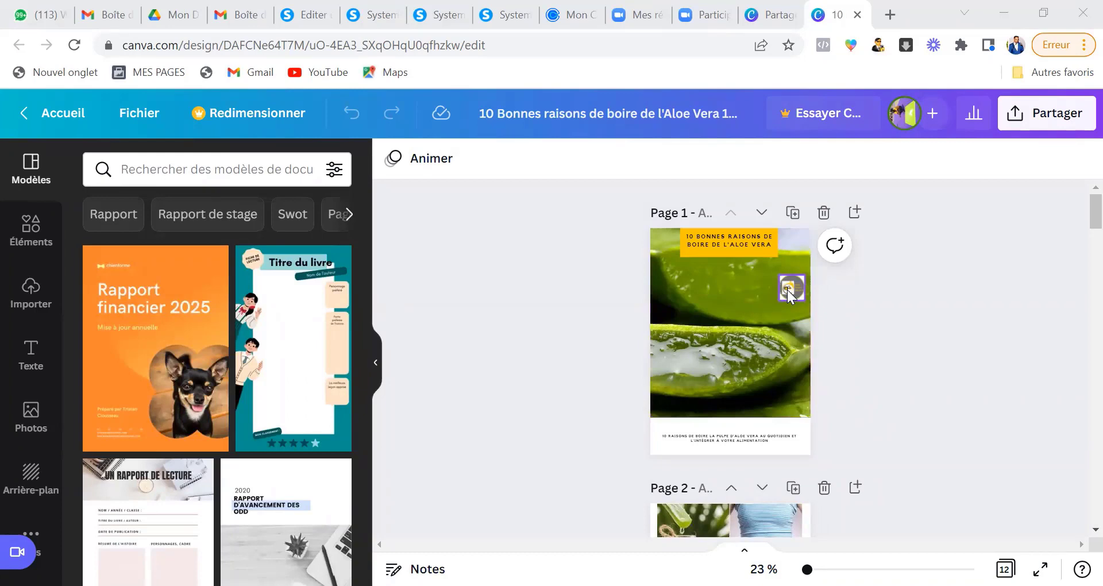
Inspect the web link attached to the "Cliquez ici pour découvrir" text on page 12 of the e-book
{"action": "scroll", "coordinate": [787, 290], "scroll_direction": "down", "scroll_amount": 3}
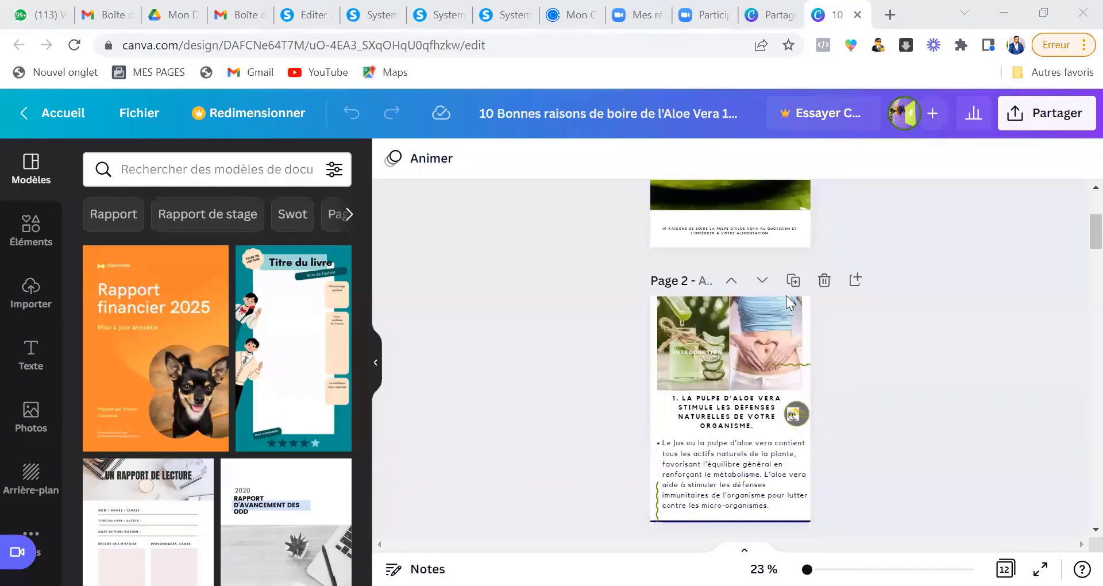
{"action": "scroll", "coordinate": [786, 296], "scroll_direction": "down", "scroll_amount": 20}
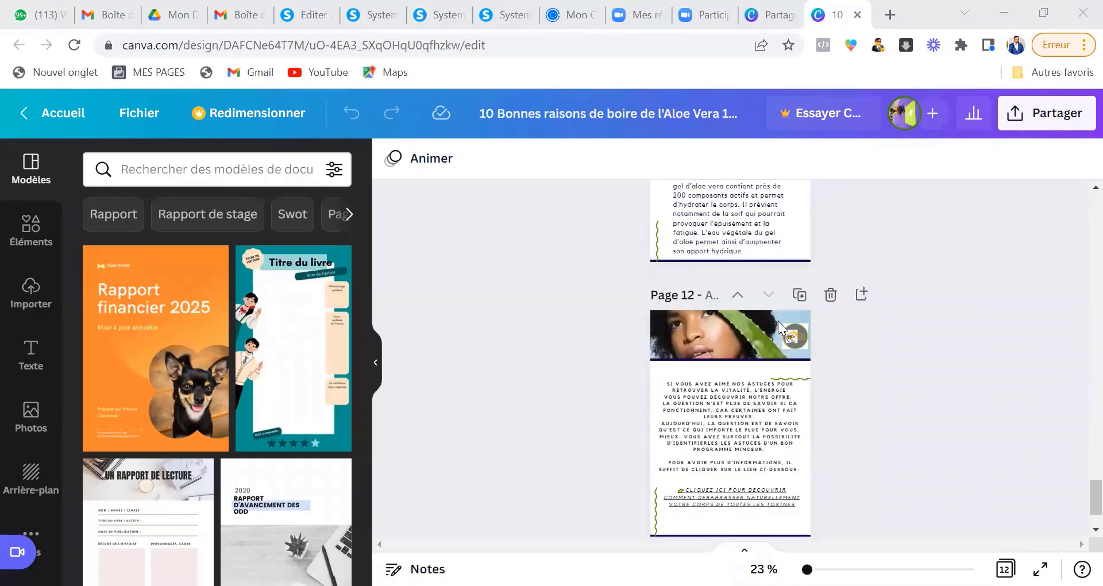
{"action": "scroll", "coordinate": [778, 321], "scroll_direction": "down", "scroll_amount": 1}
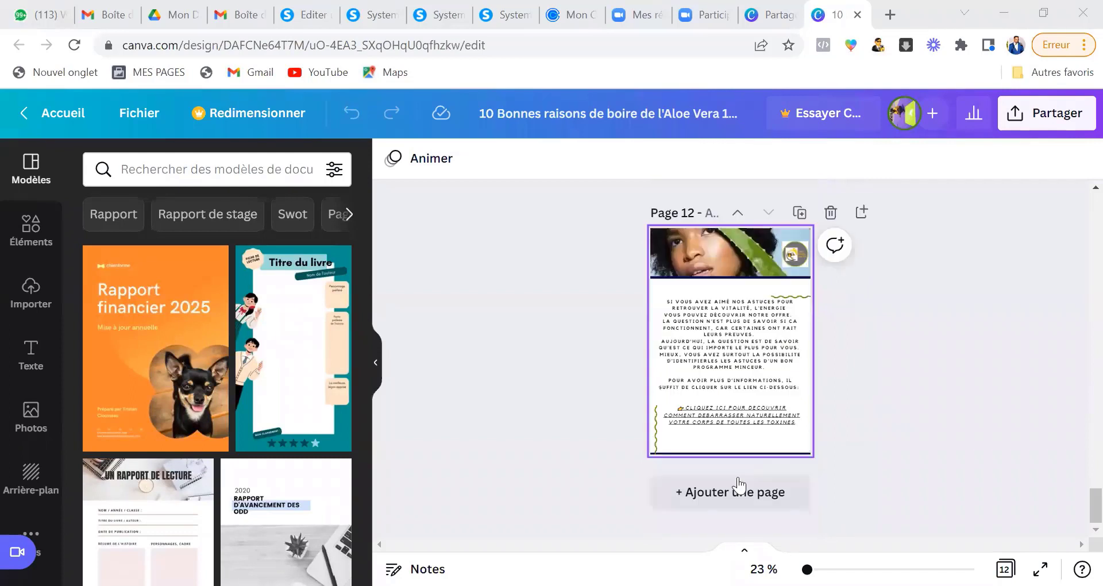
{"action": "left_click", "coordinate": [746, 412]}
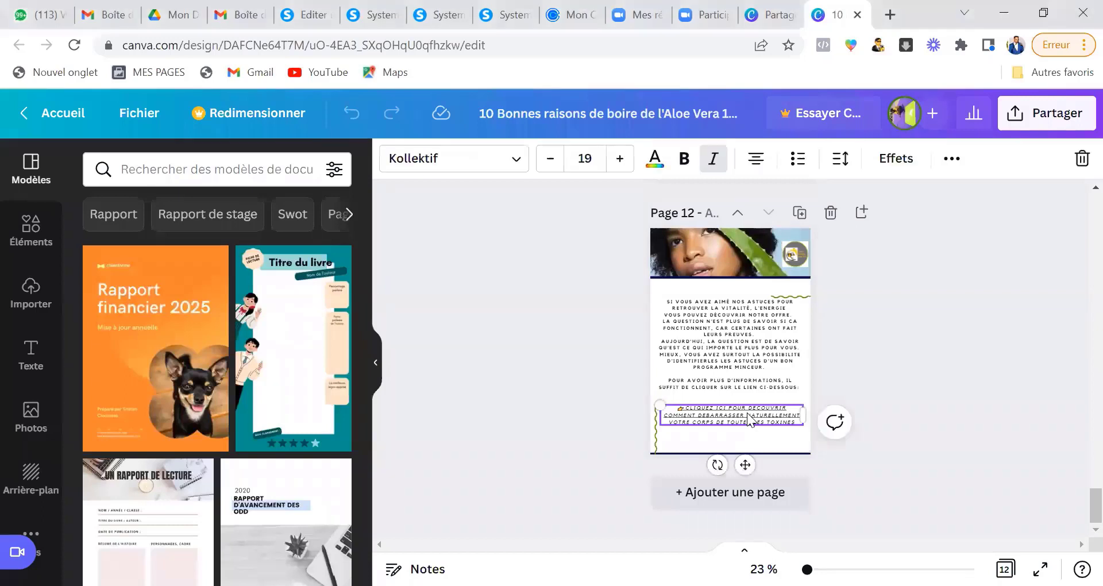
{"action": "left_click", "coordinate": [969, 166]}
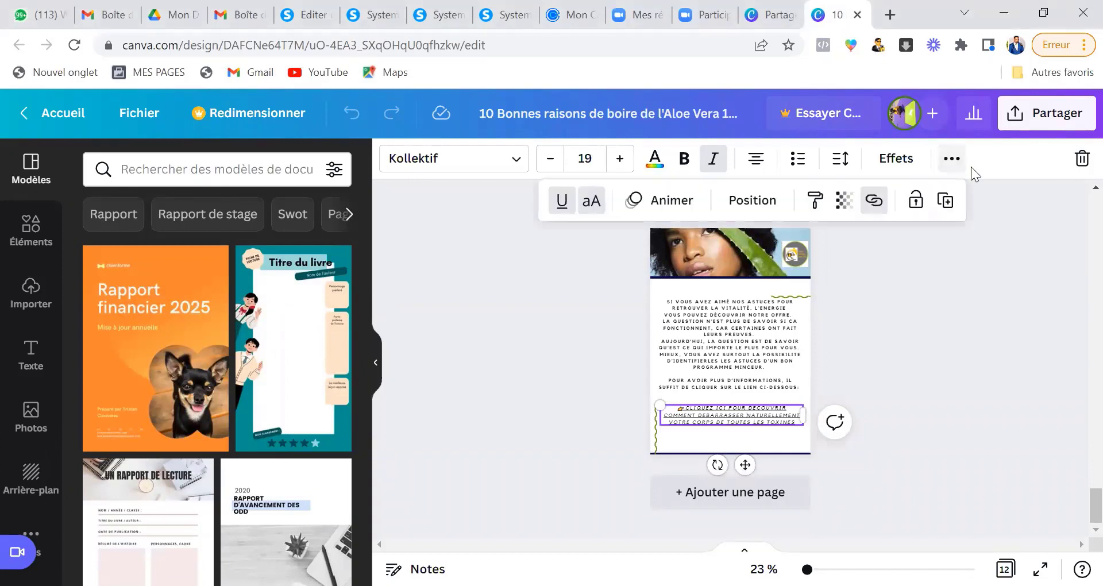
{"action": "left_click", "coordinate": [874, 211]}
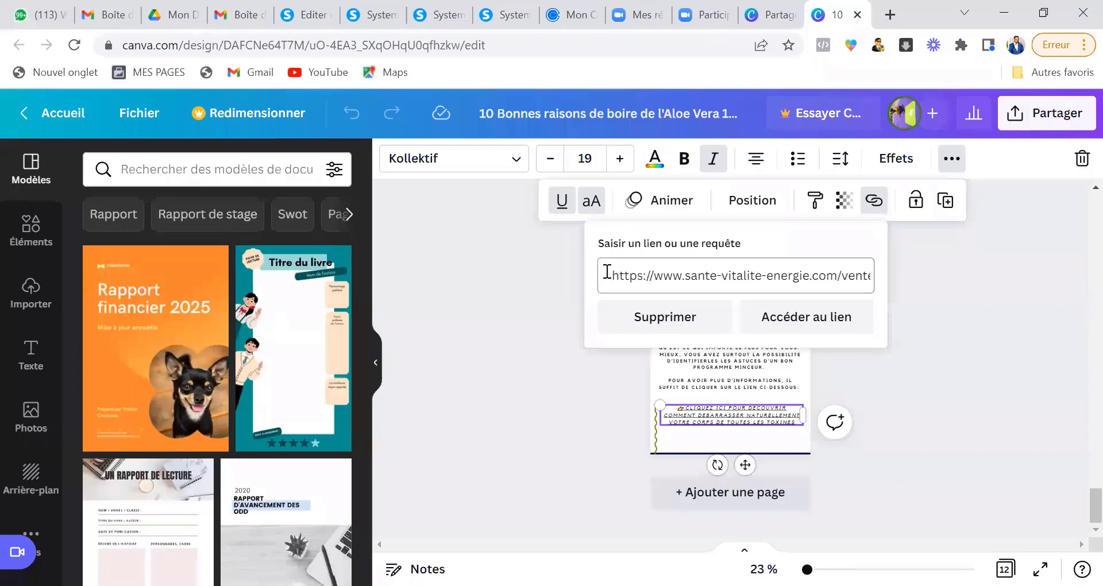
{"action": "left_click", "coordinate": [607, 270]}
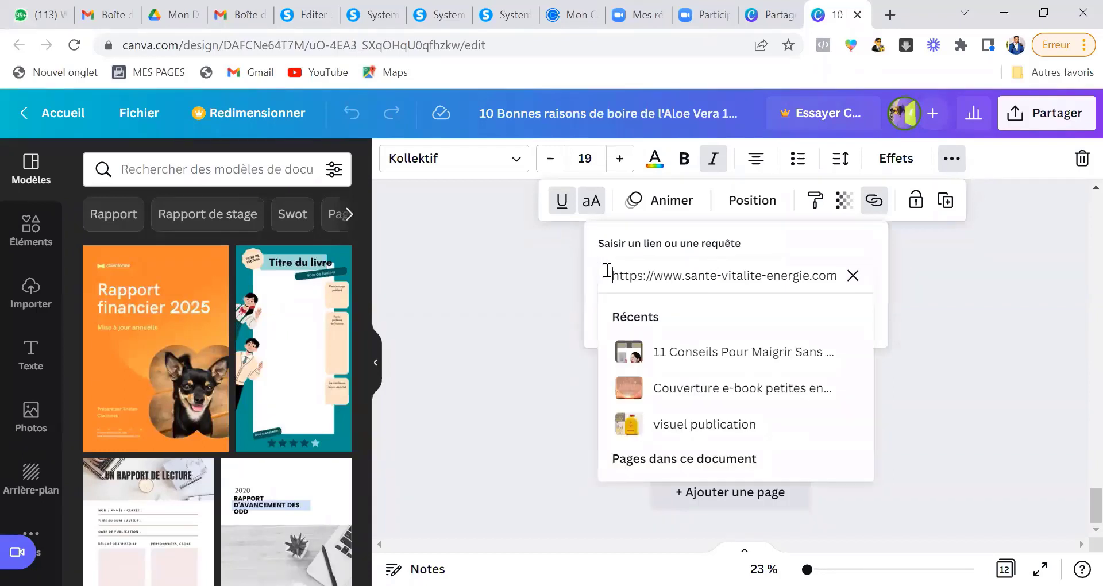
{"action": "left_click", "coordinate": [952, 282]}
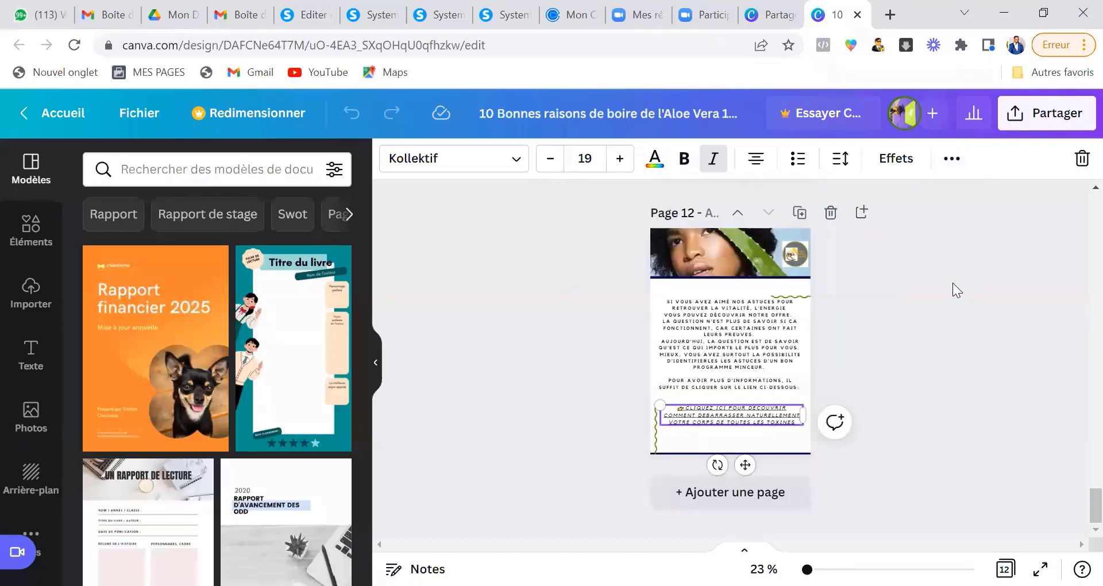
Download all 12 pages of the e-book design as a PDF standard file
{"action": "left_click", "coordinate": [1012, 119]}
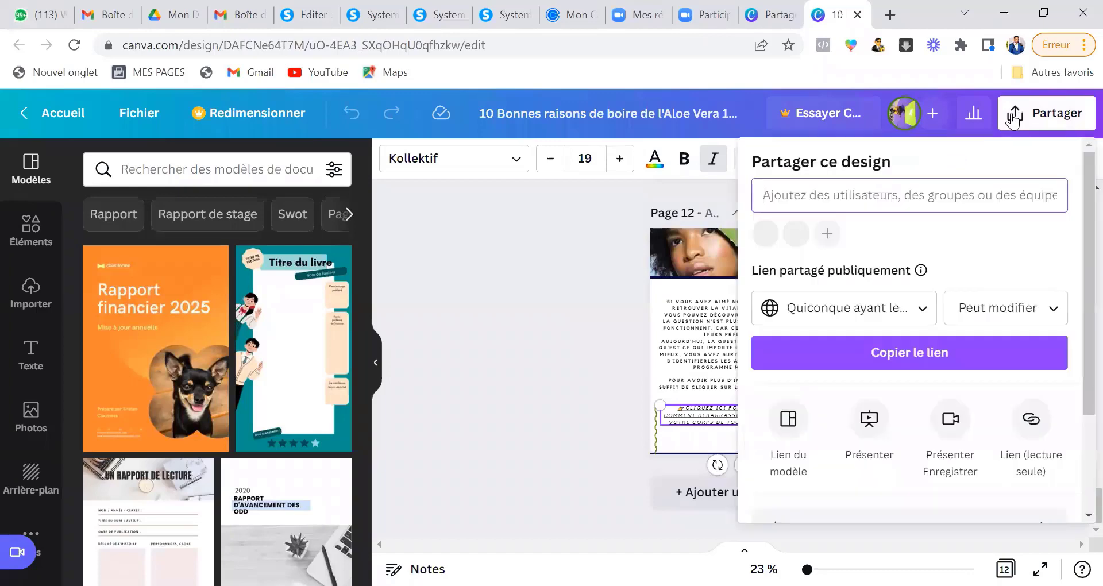
{"action": "scroll", "coordinate": [973, 275], "scroll_direction": "down", "scroll_amount": 2}
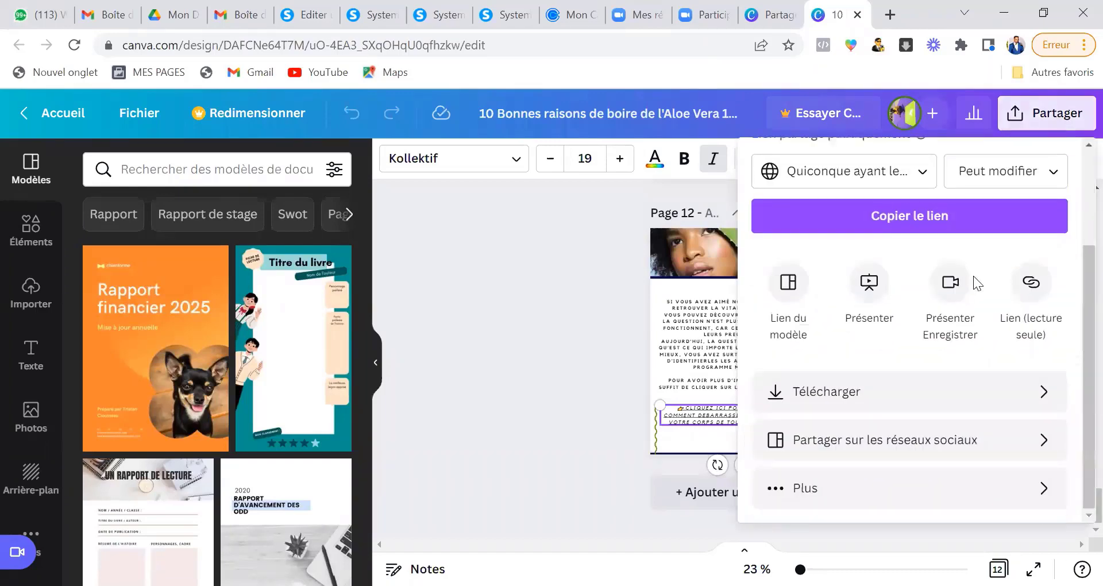
{"action": "scroll", "coordinate": [973, 276], "scroll_direction": "up", "scroll_amount": 1}
{"action": "scroll", "coordinate": [844, 364], "scroll_direction": "down", "scroll_amount": 2}
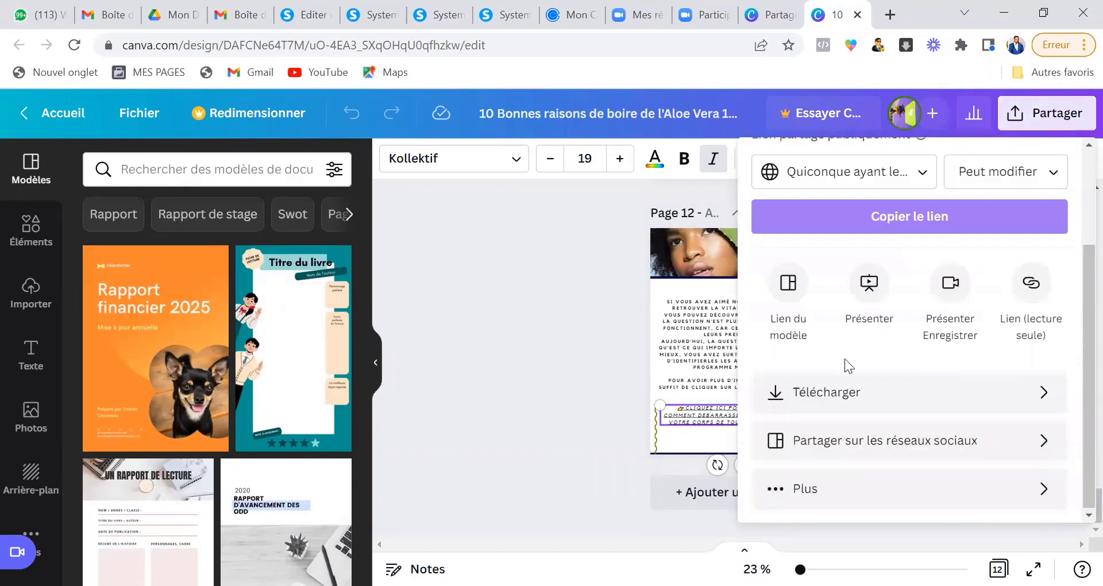
{"action": "left_click", "coordinate": [787, 390]}
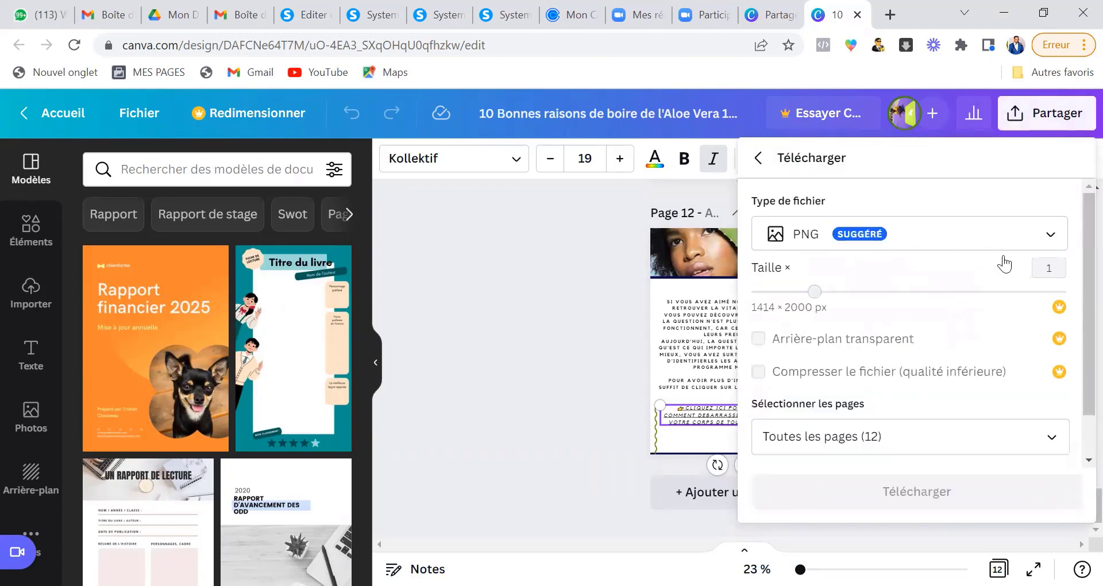
{"action": "left_click", "coordinate": [1050, 240]}
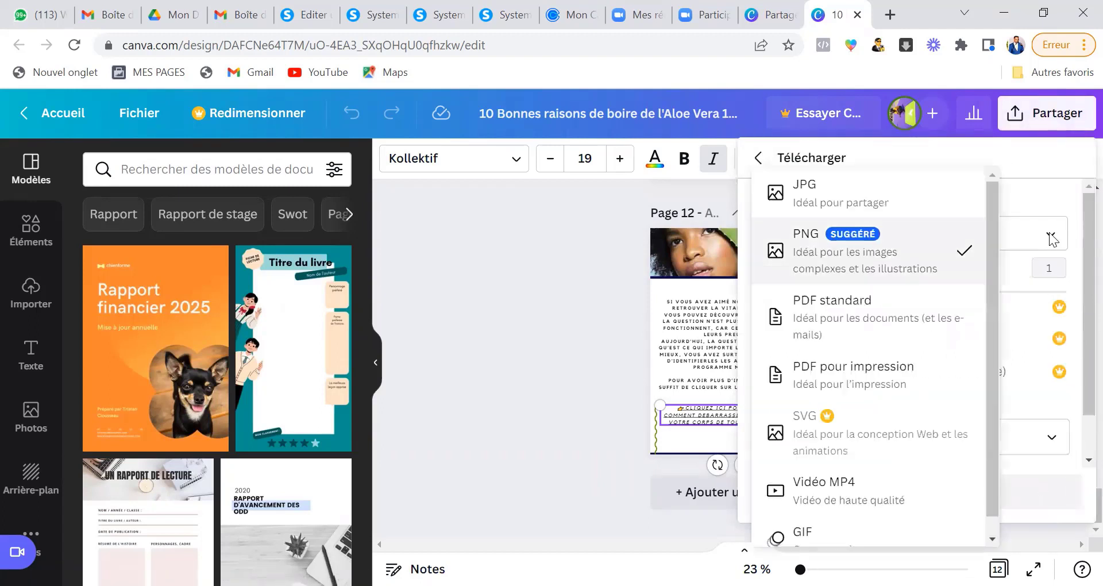
{"action": "left_click", "coordinate": [846, 300]}
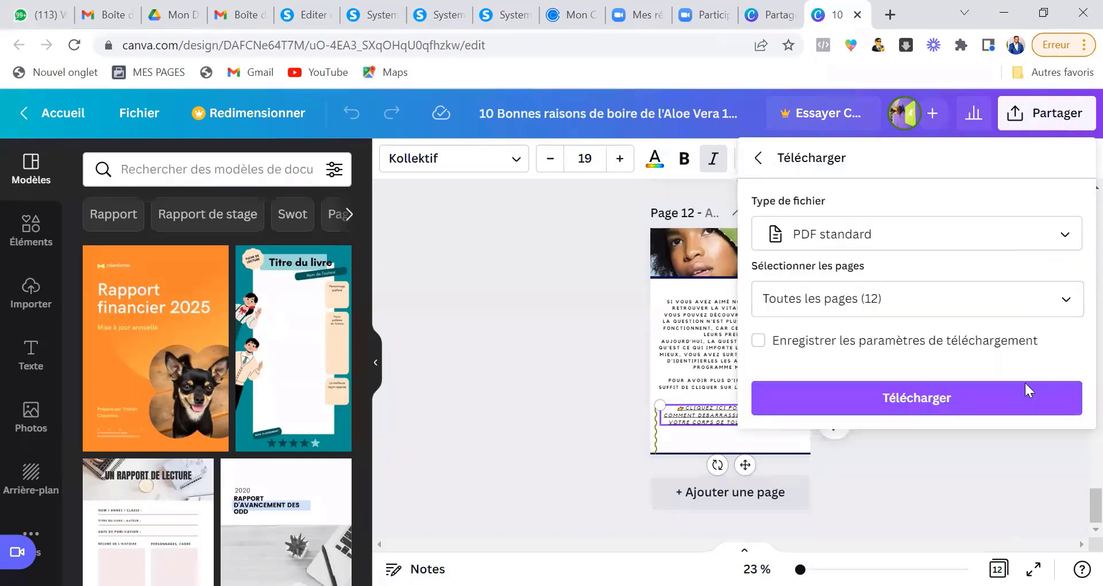
{"action": "left_click", "coordinate": [876, 410]}
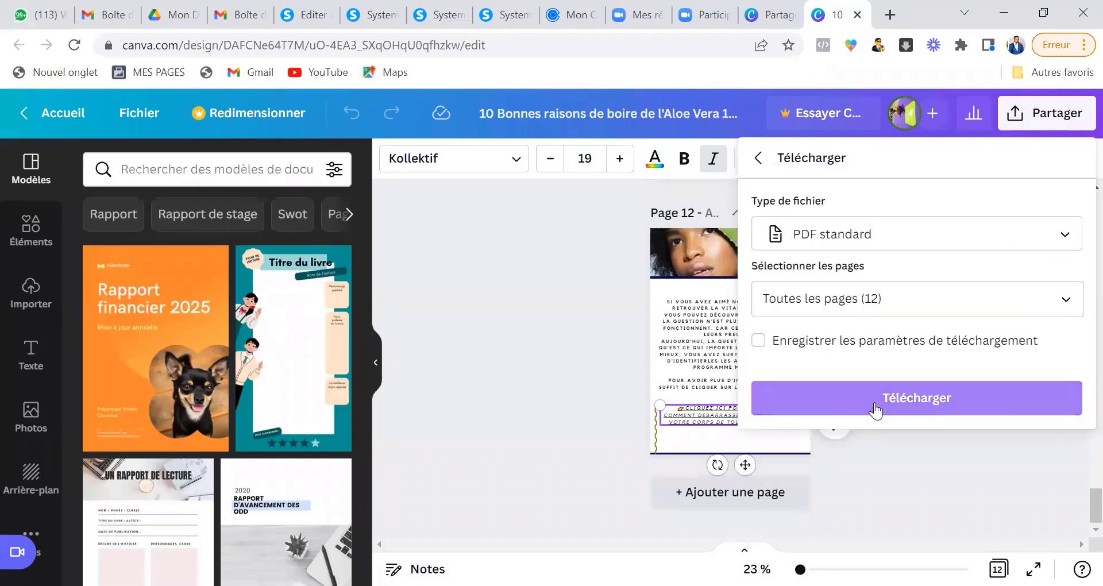